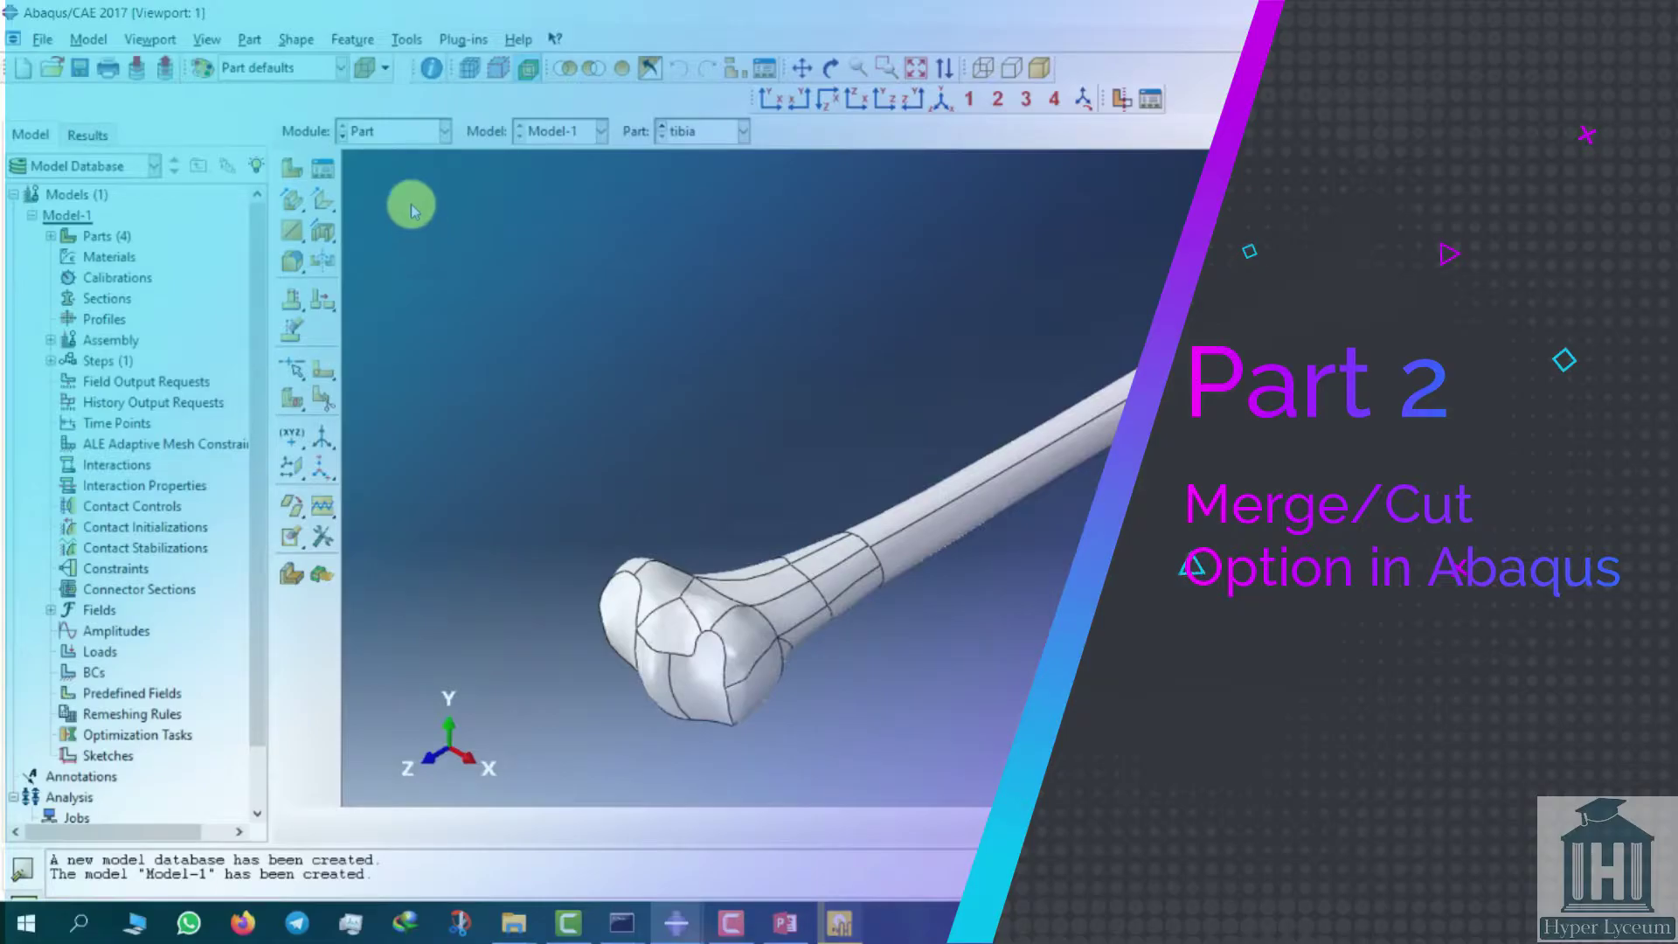
- Switch to the Assembly module and create dependent instances of the tibia and spongy parts
click(378, 129)
click(416, 196)
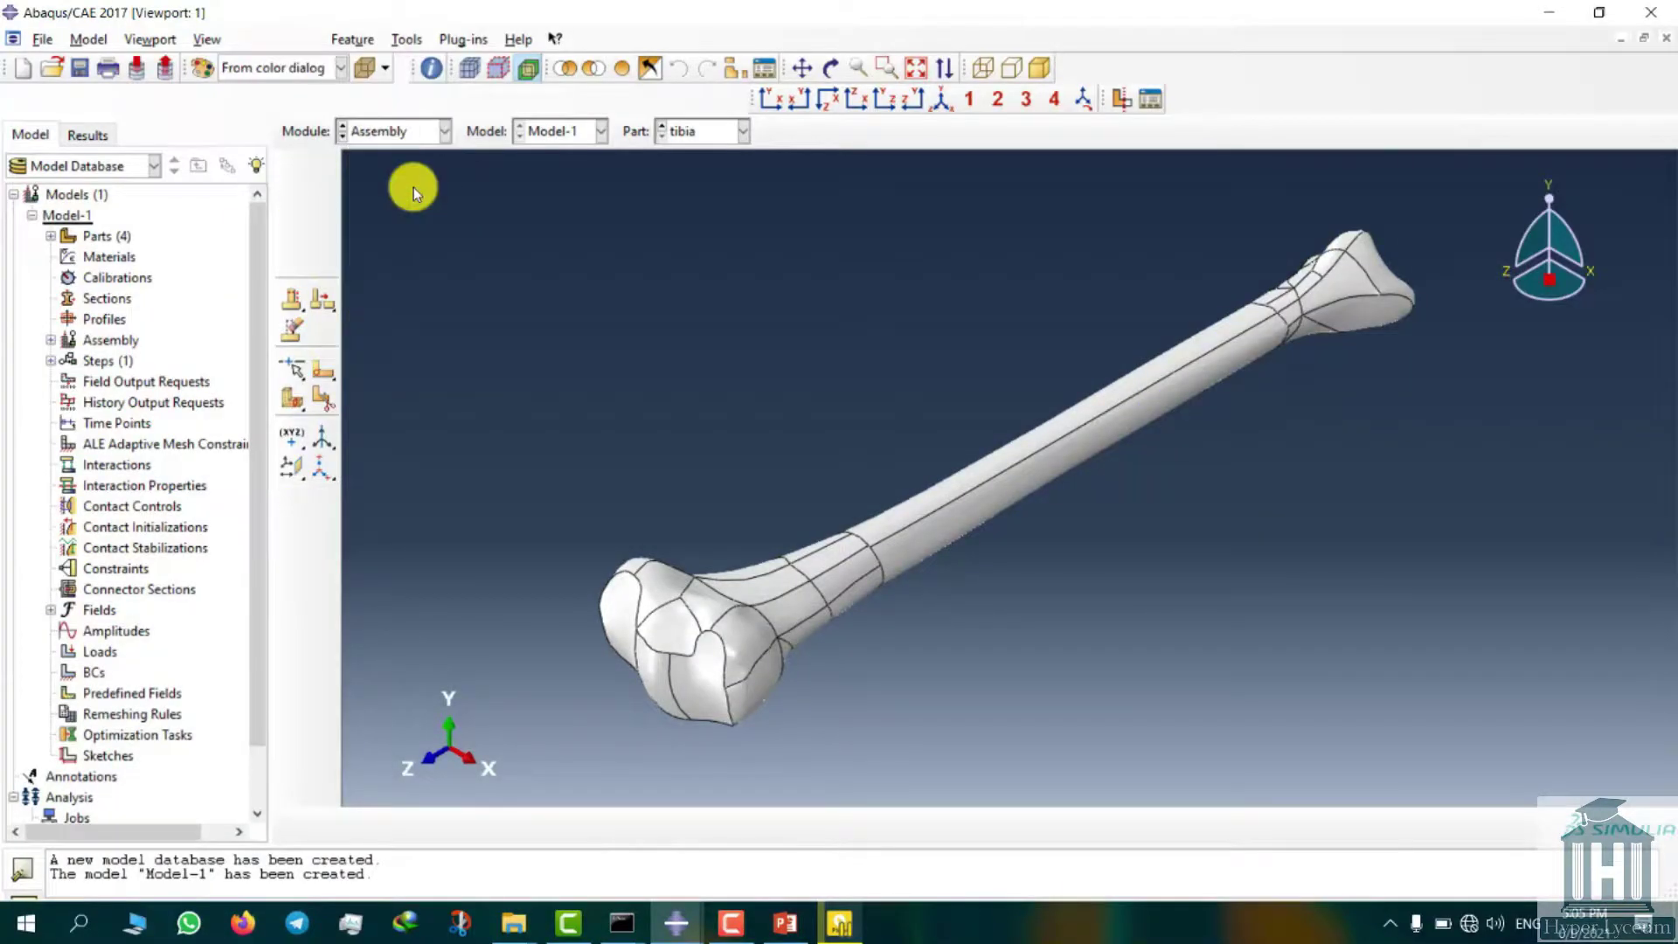
click(289, 166)
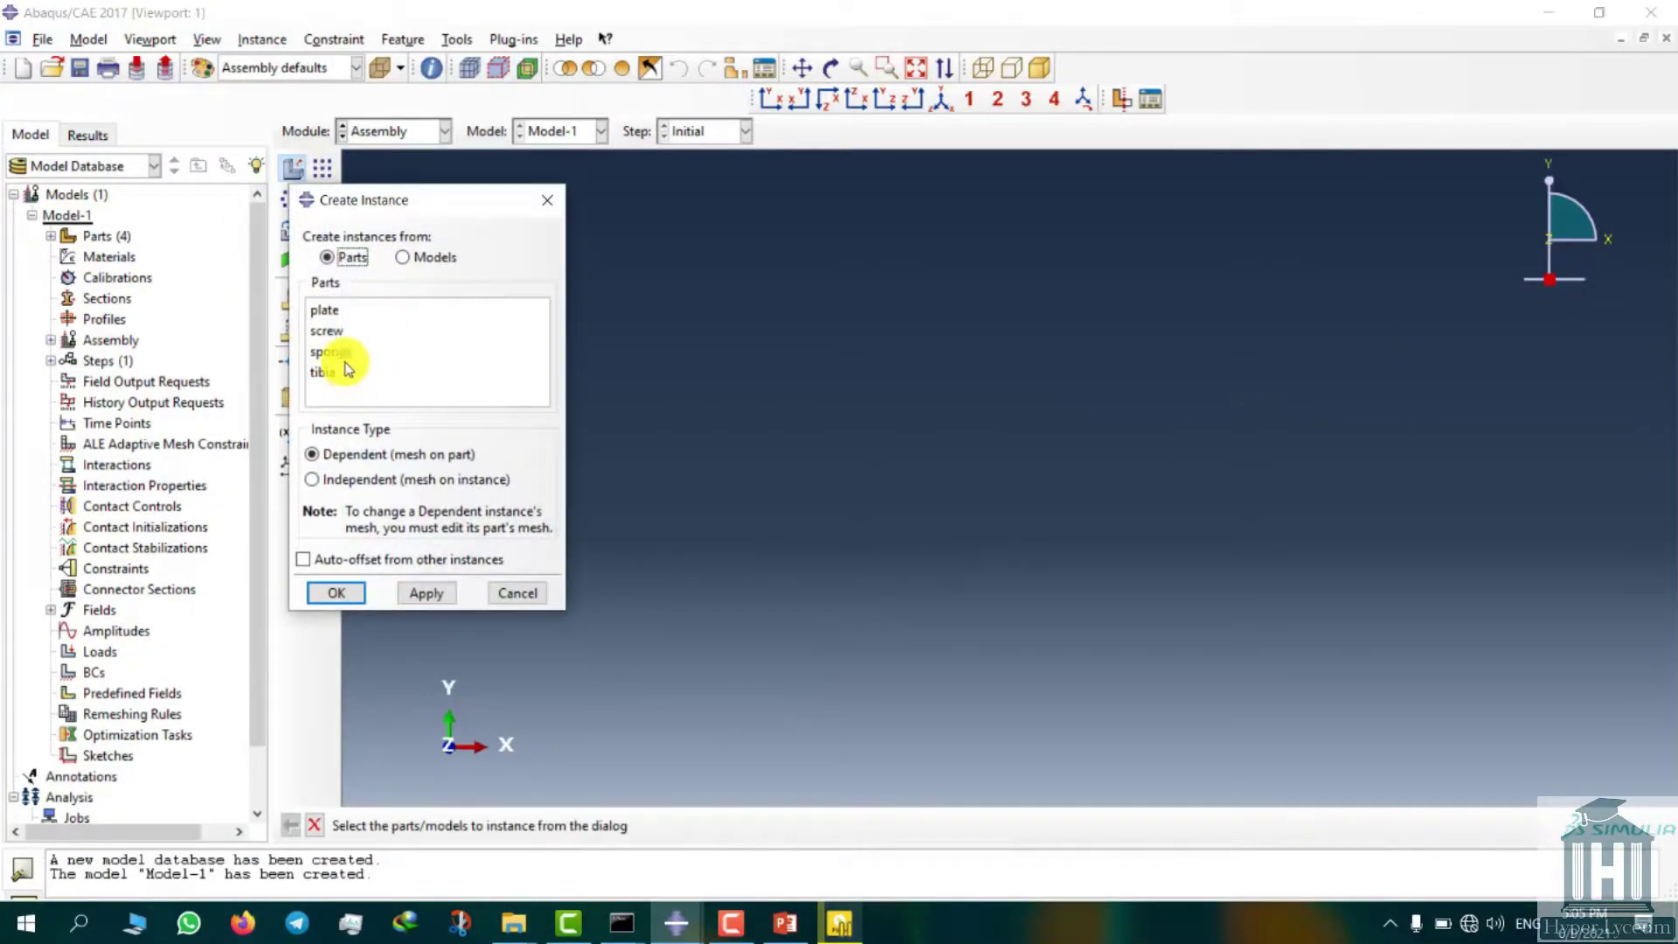
click(334, 375)
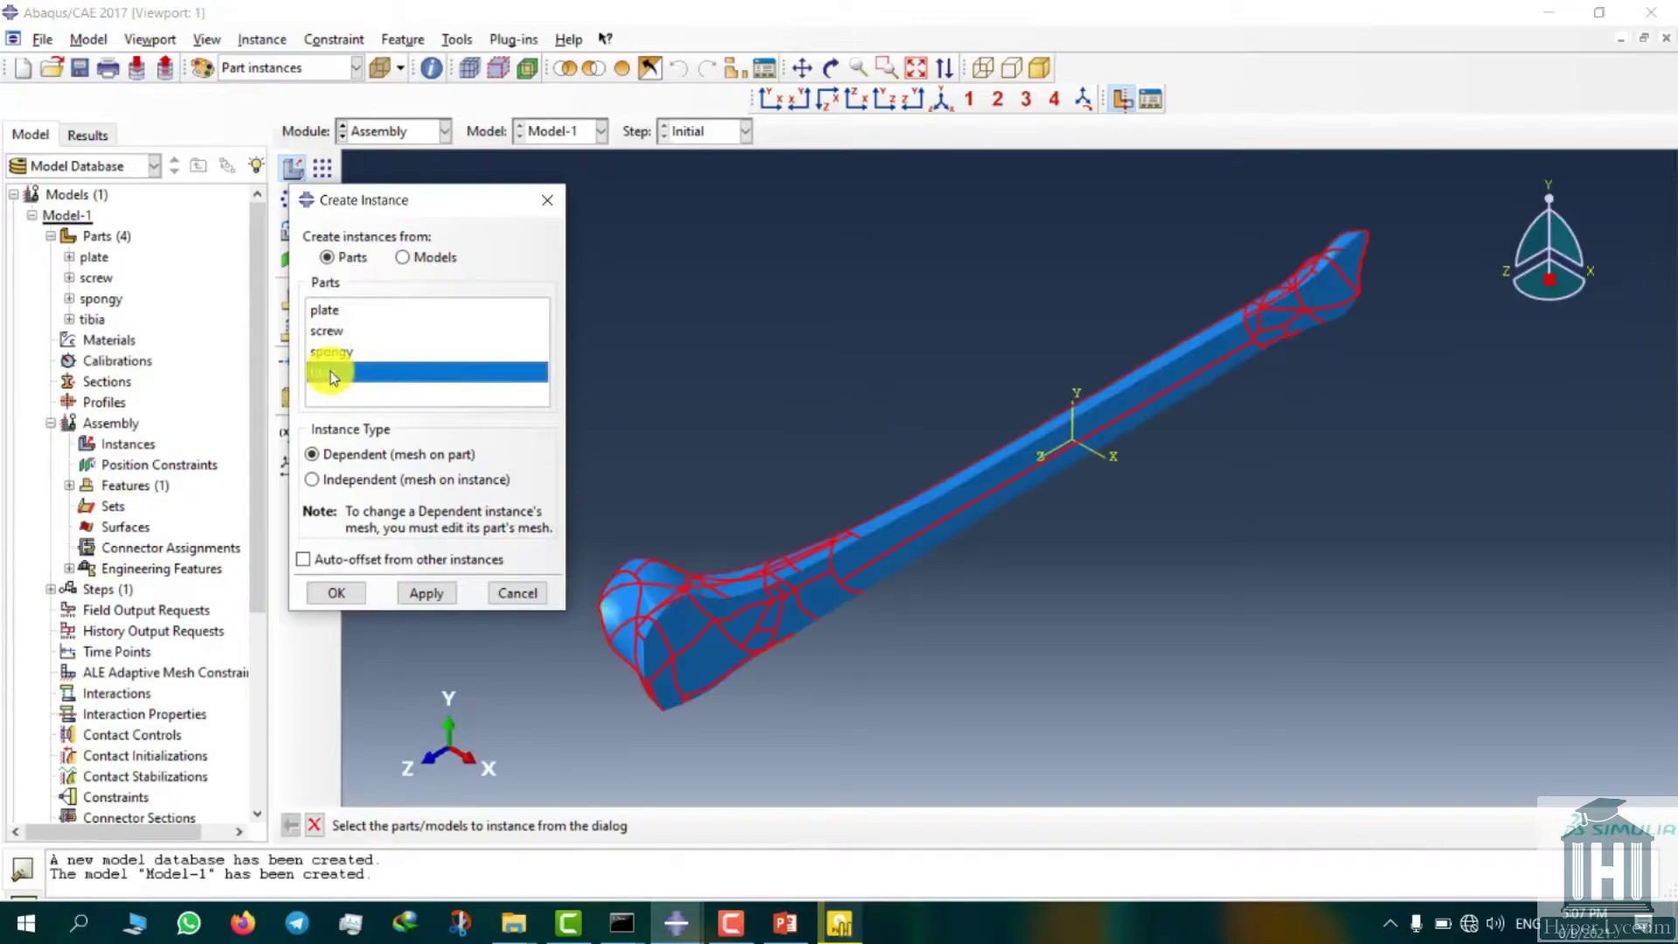
click(337, 593)
click(292, 164)
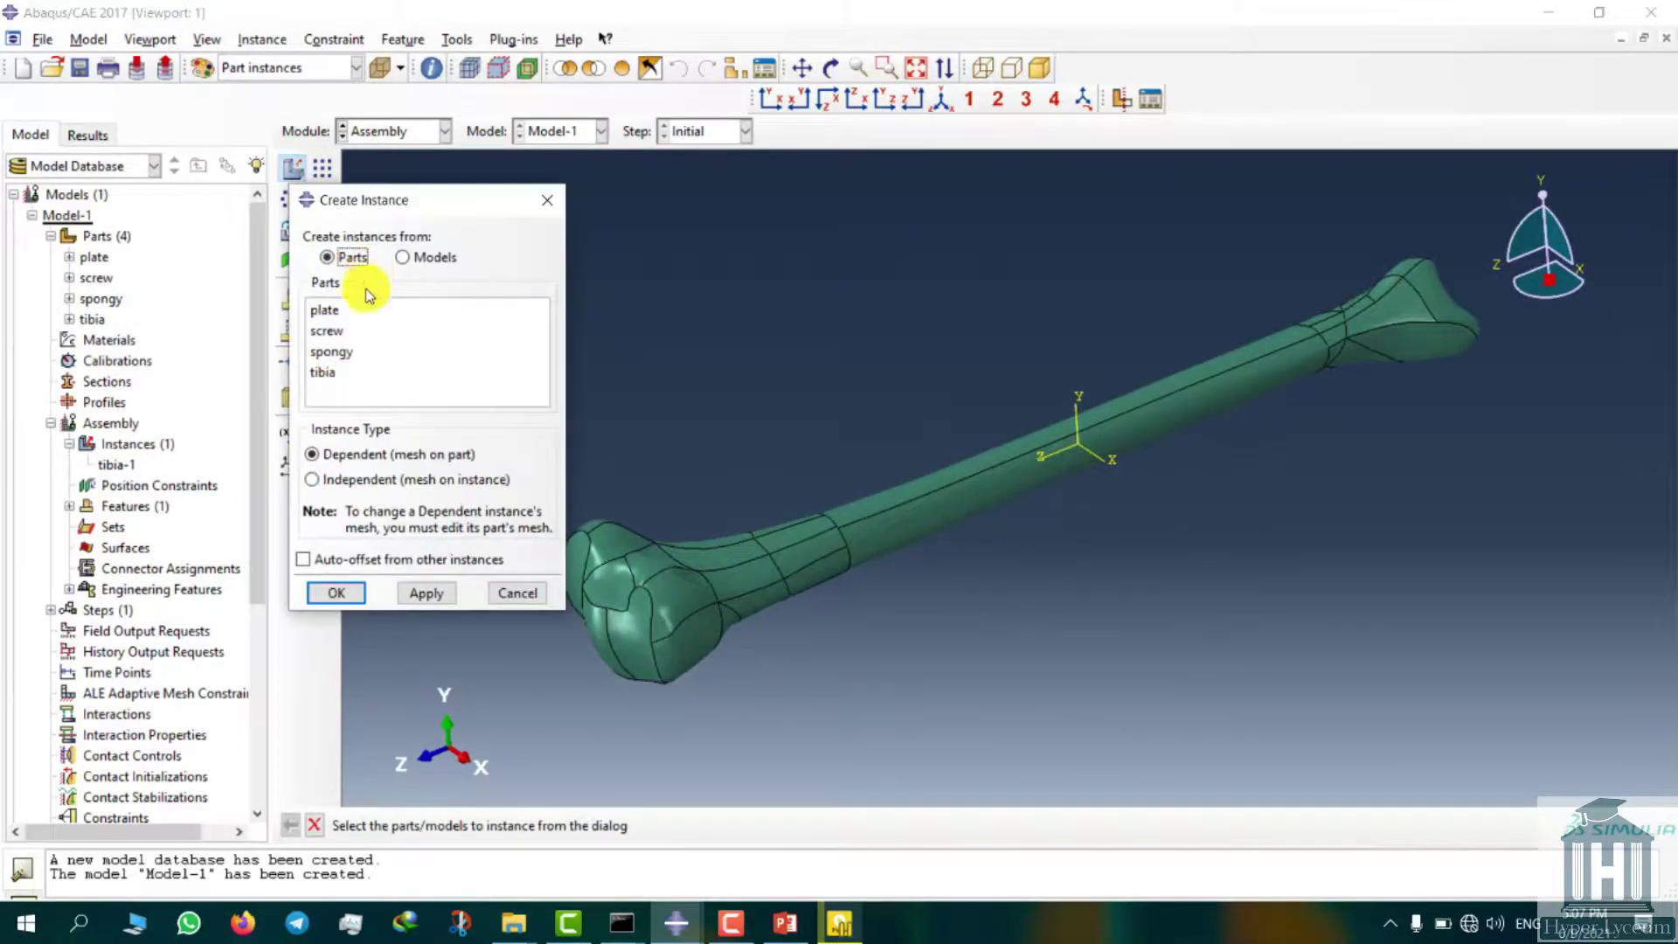
click(331, 352)
click(339, 595)
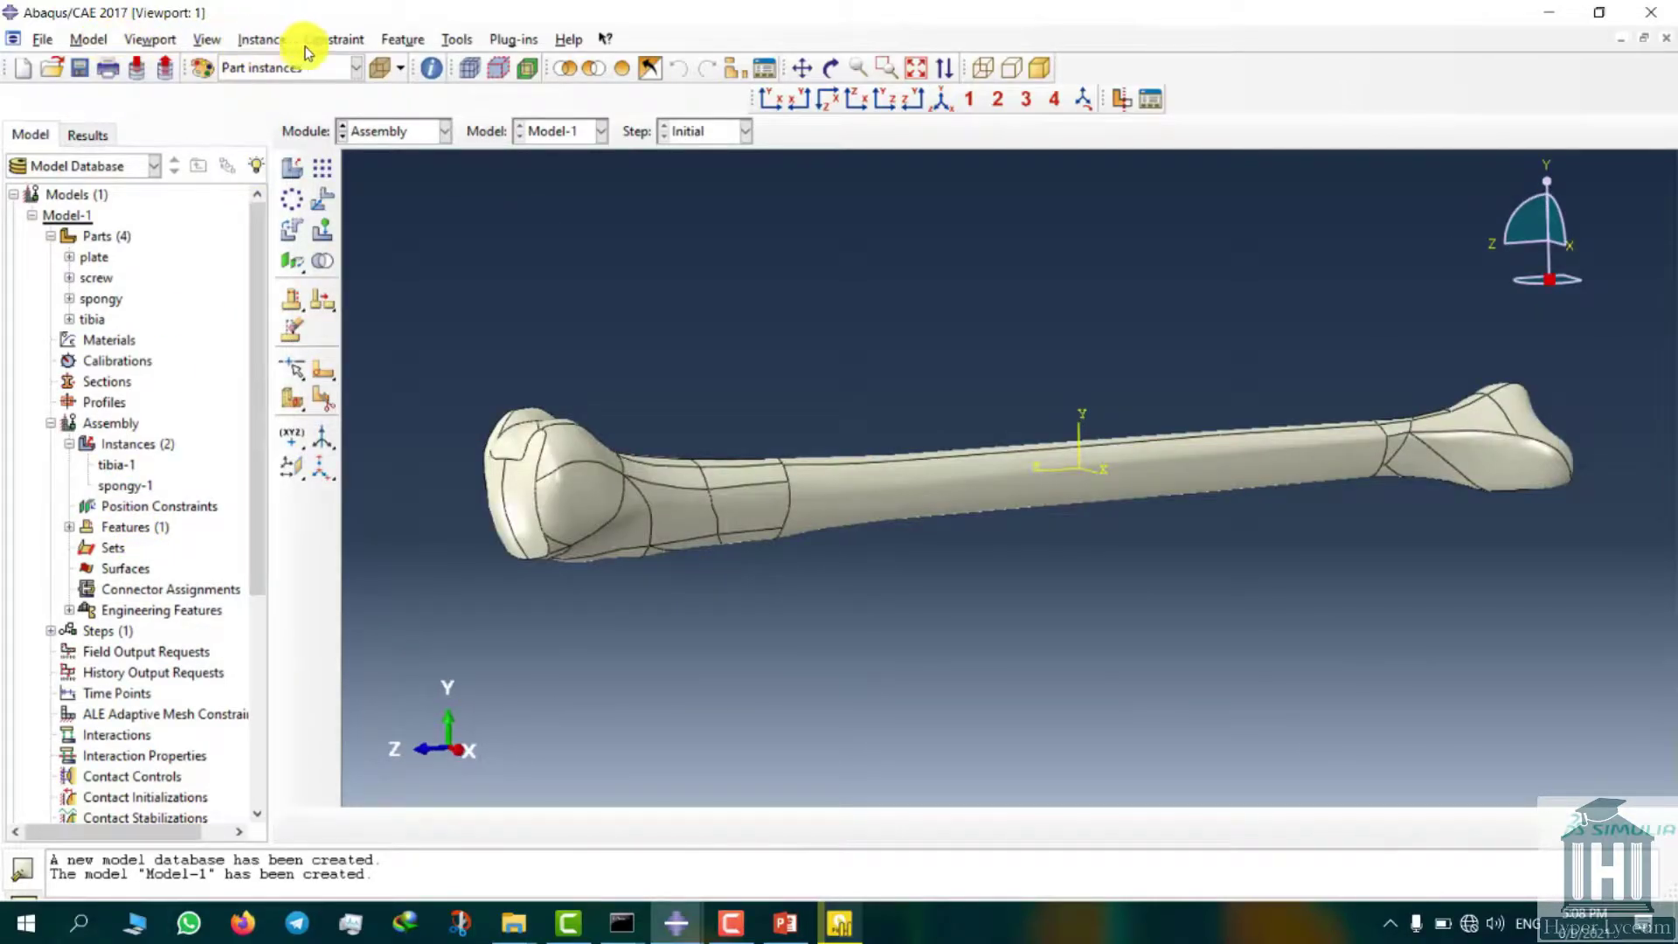
- Cut the spongy instance out of the tibia instance as a new part named "cortical c", suppressing the original instances
click(252, 39)
click(292, 233)
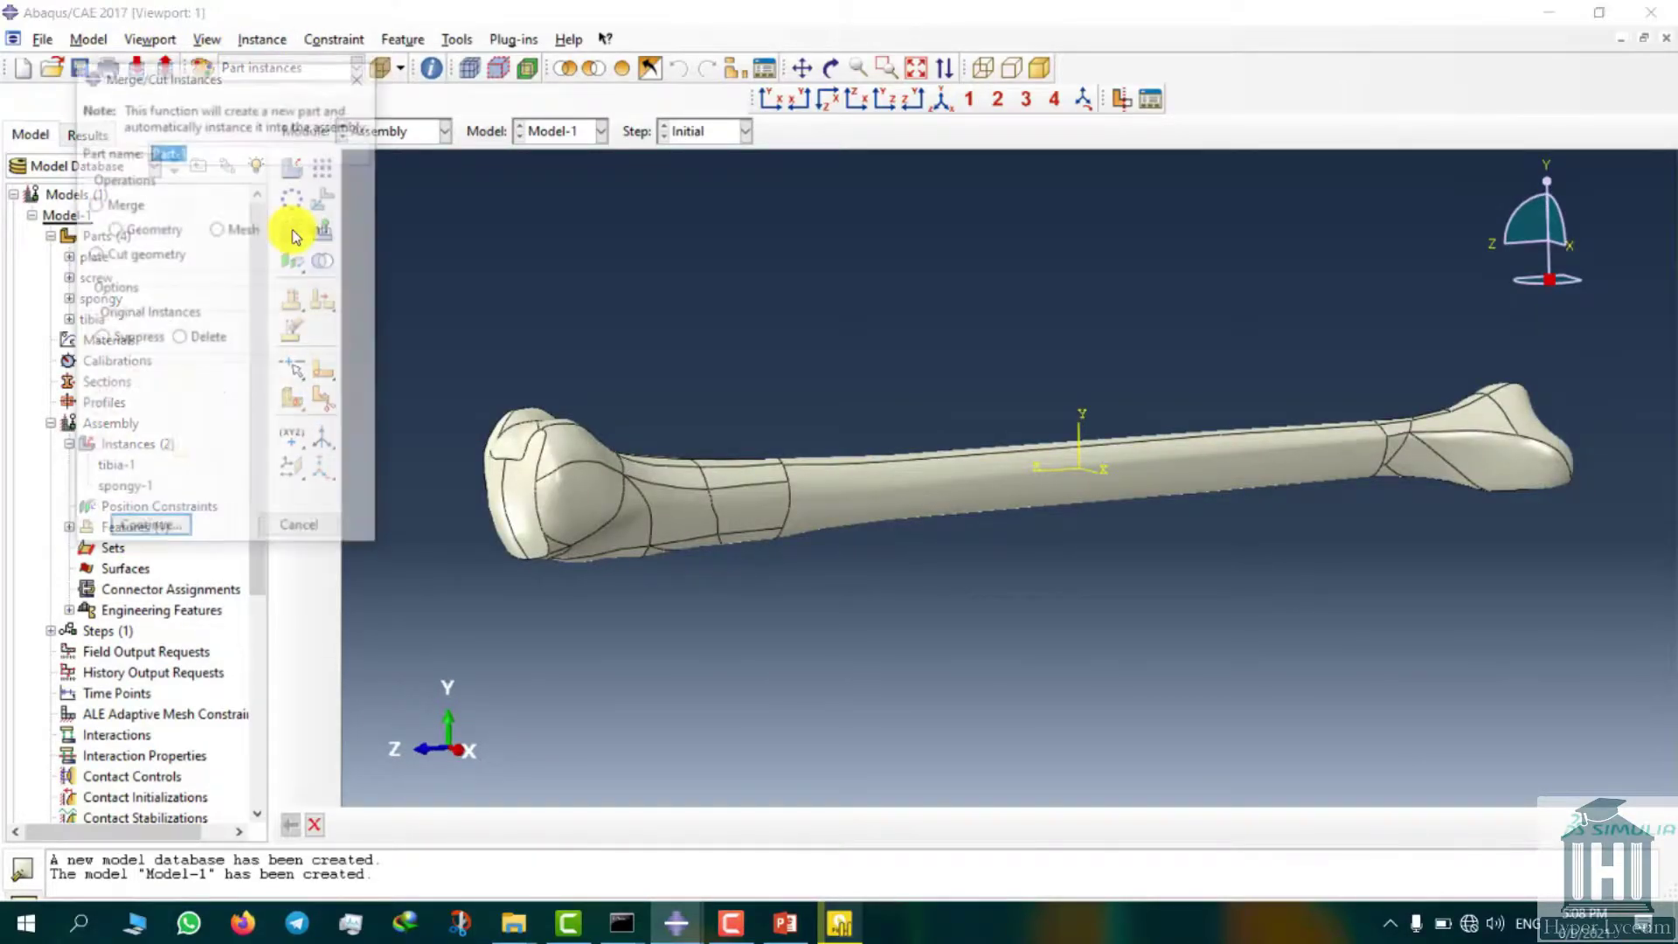
text(cortical c)
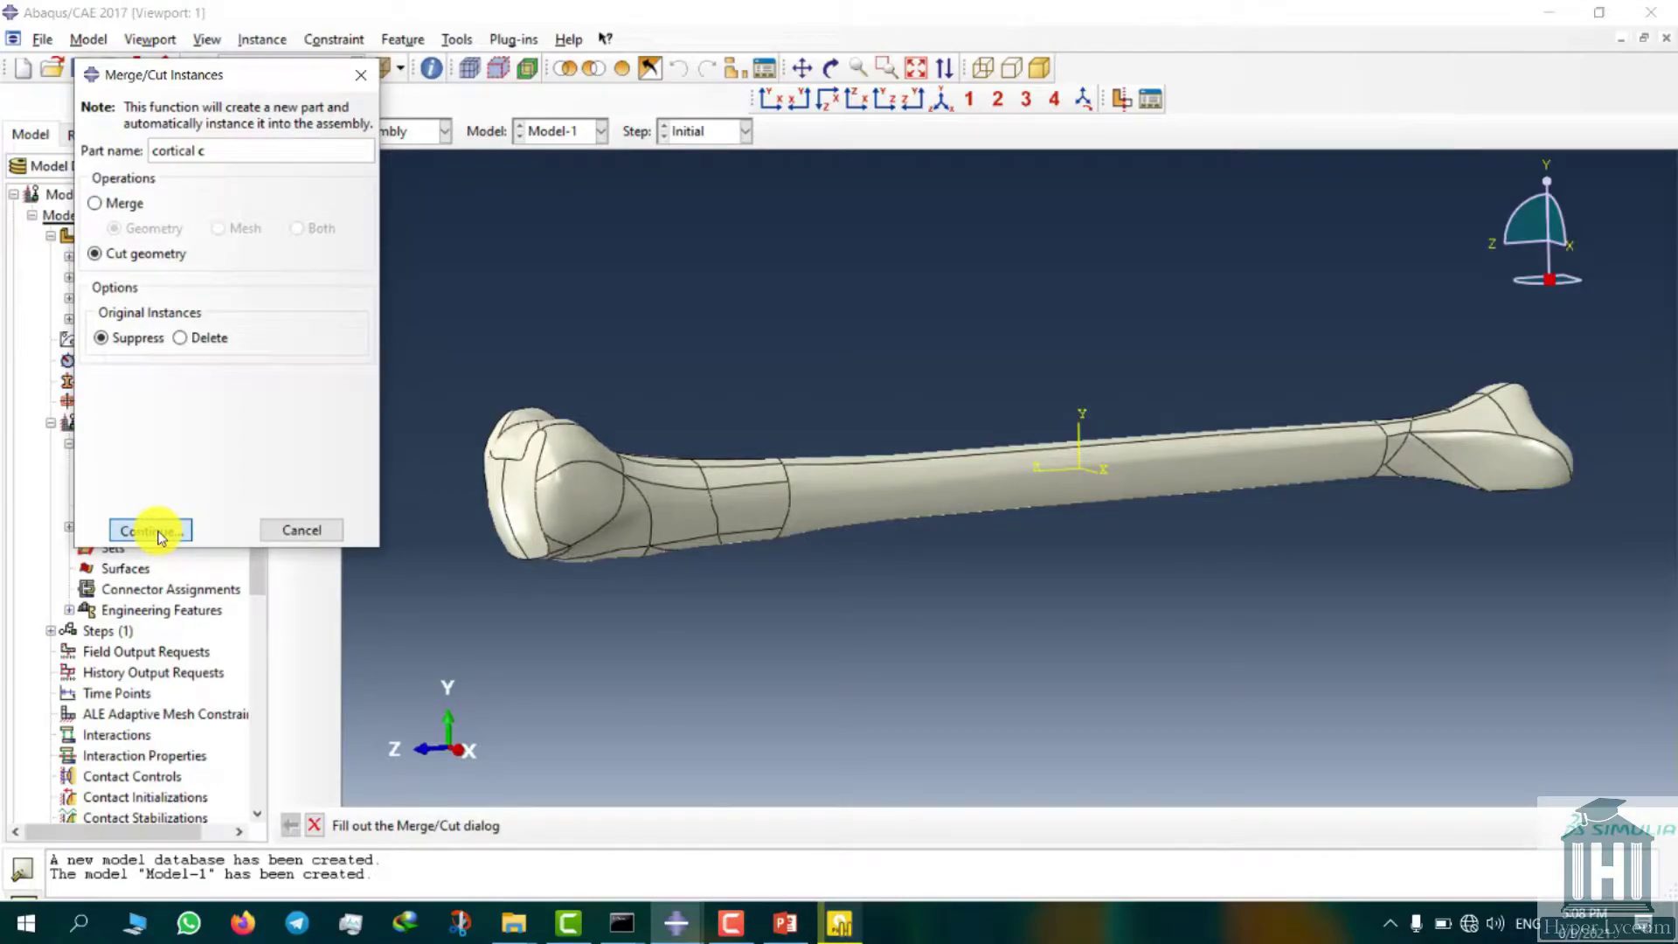
click(152, 531)
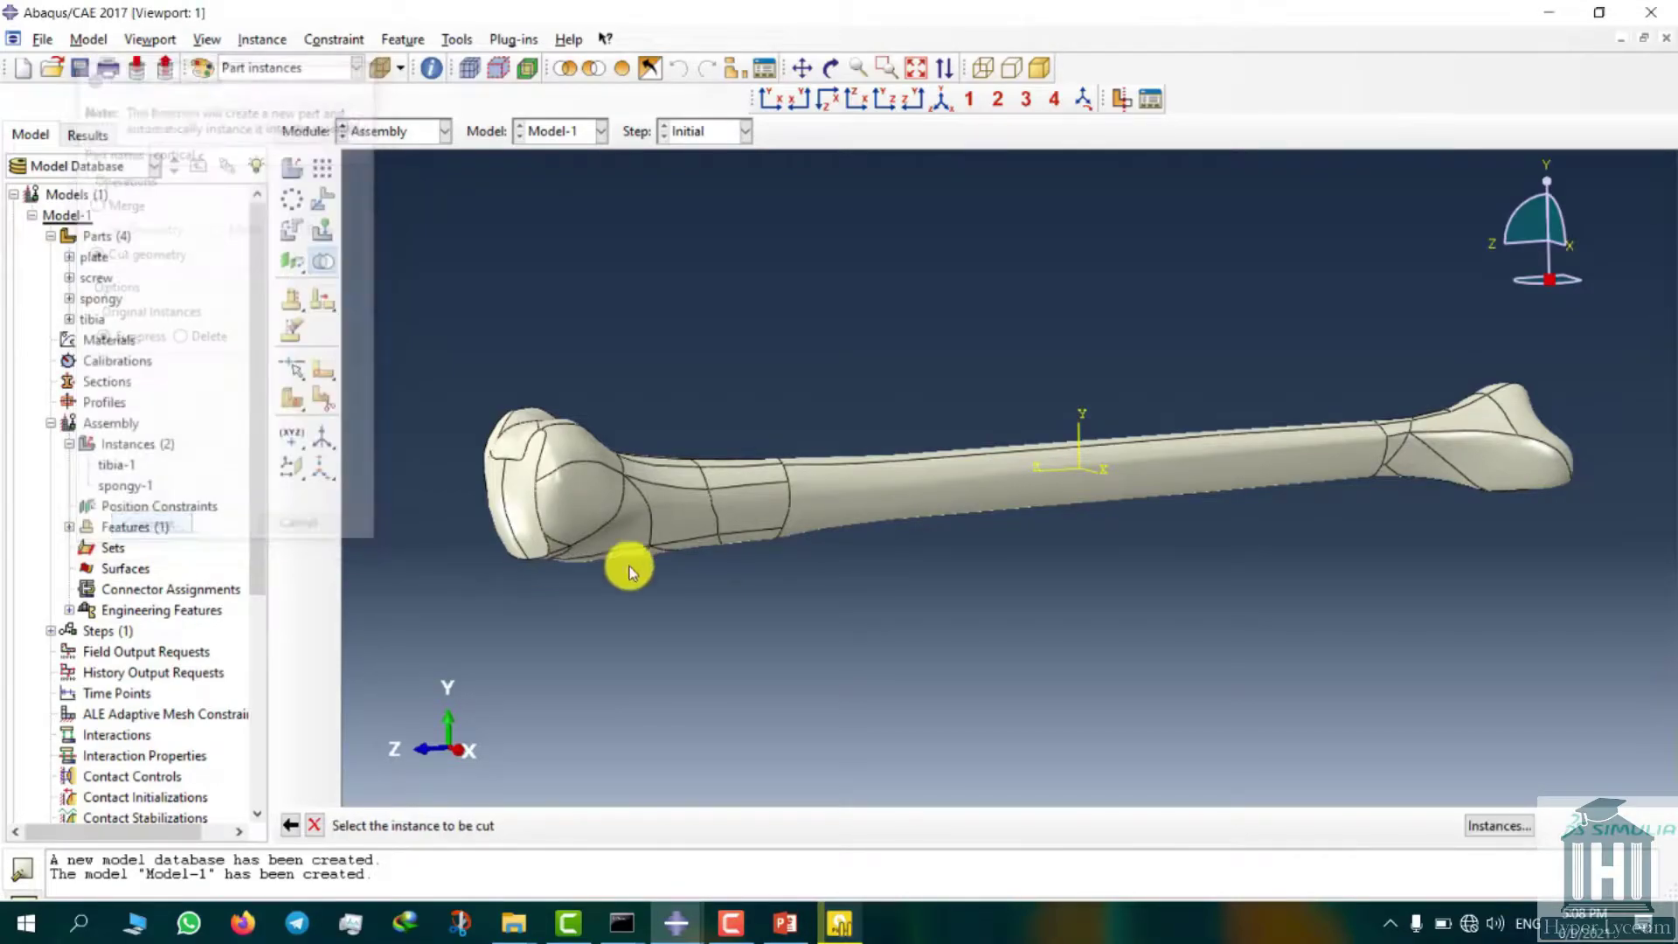
click(547, 521)
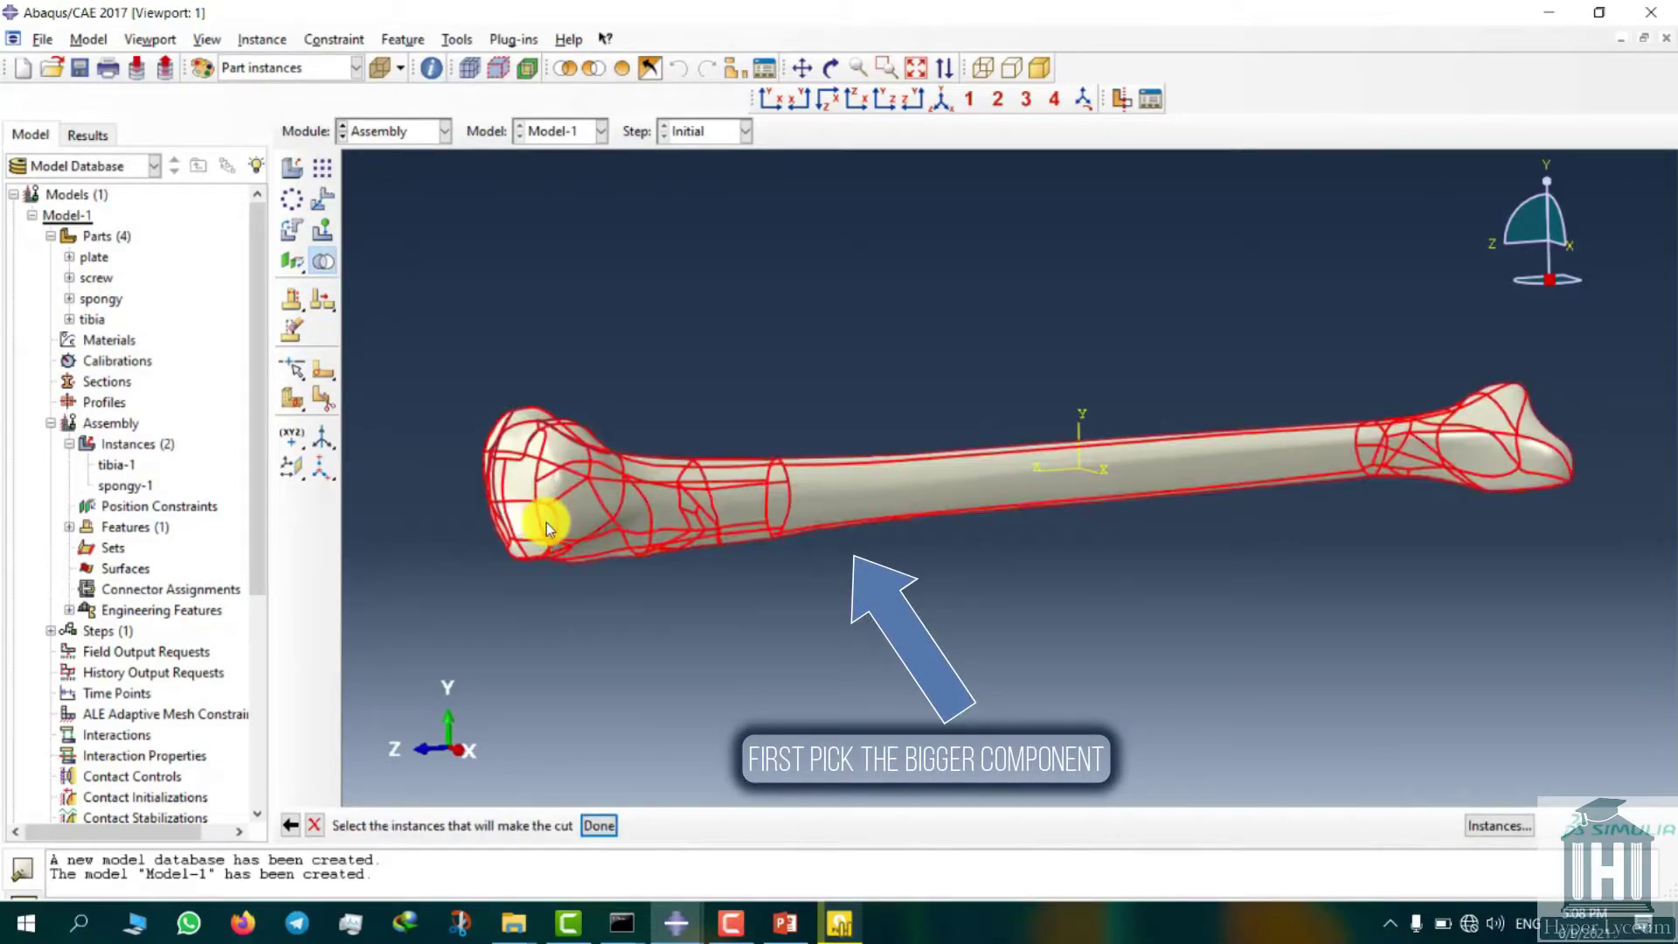
click(788, 517)
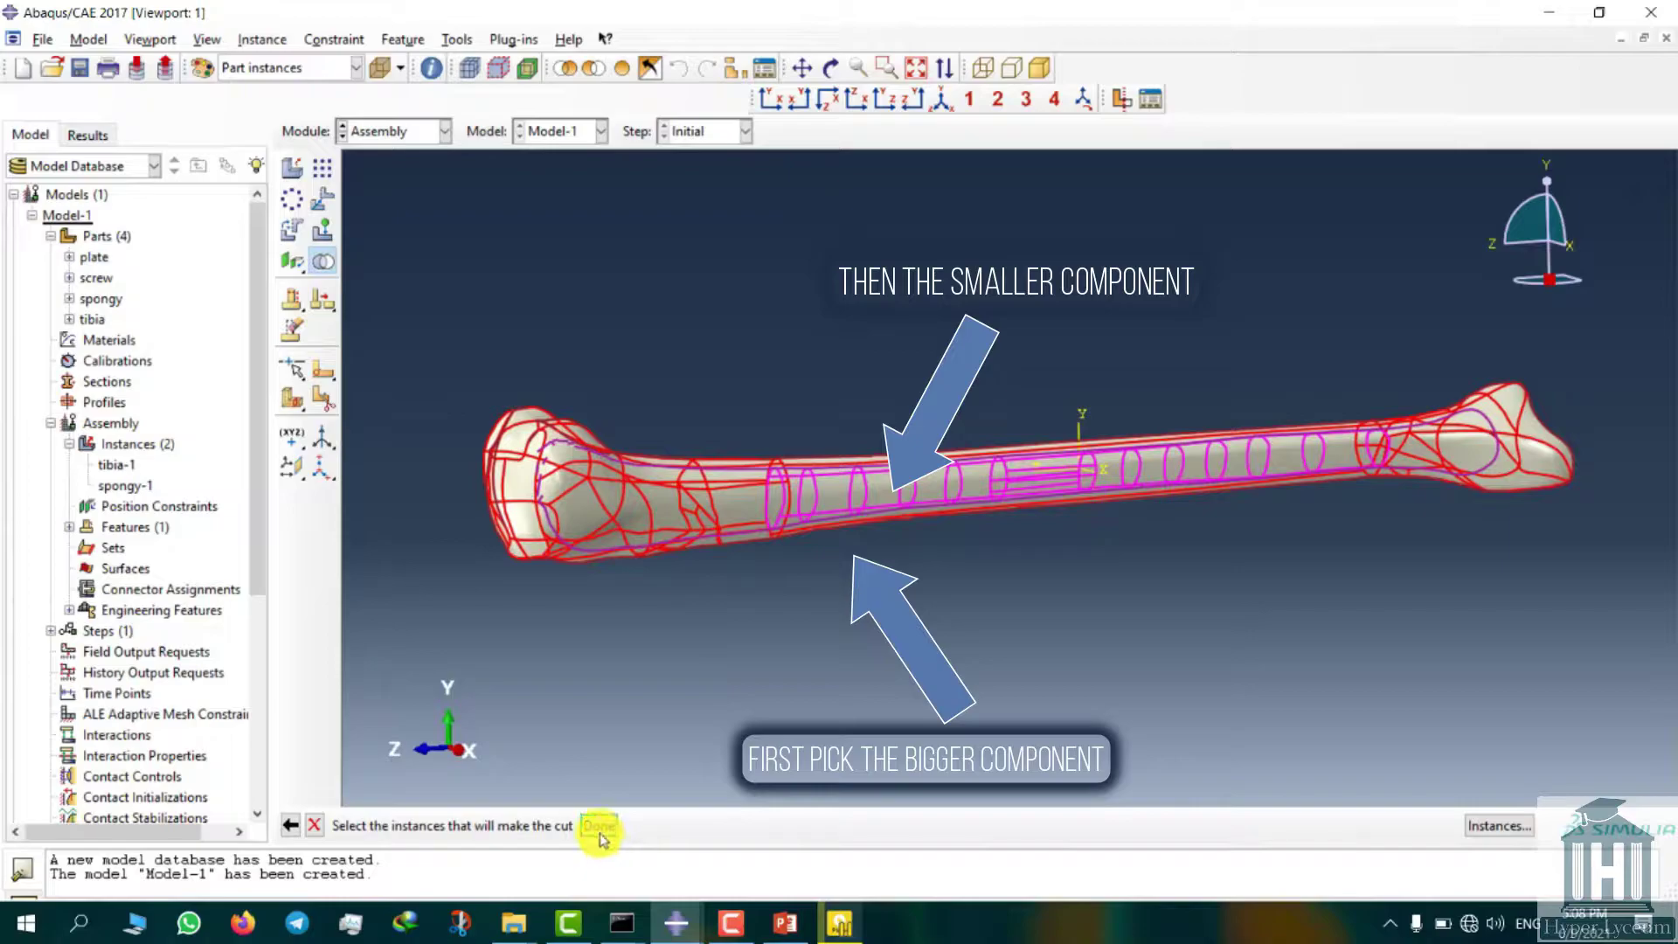
middle_click(750, 609)
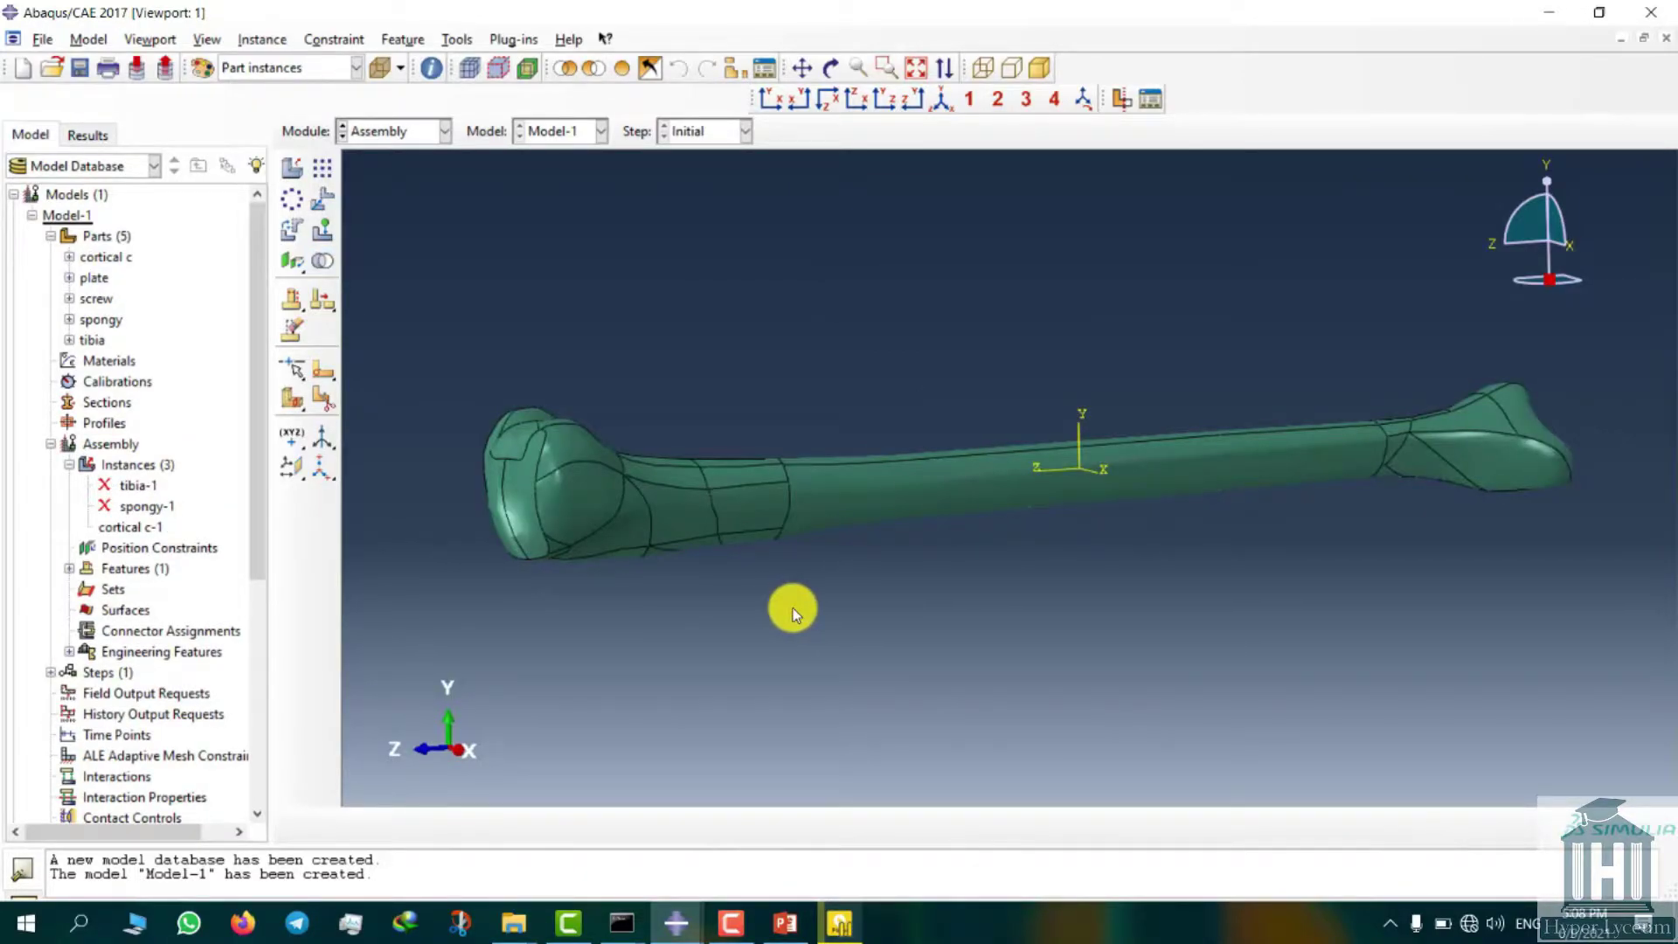
- Resume the suppressed spongy-1 instance in the assembly
right_click(138, 508)
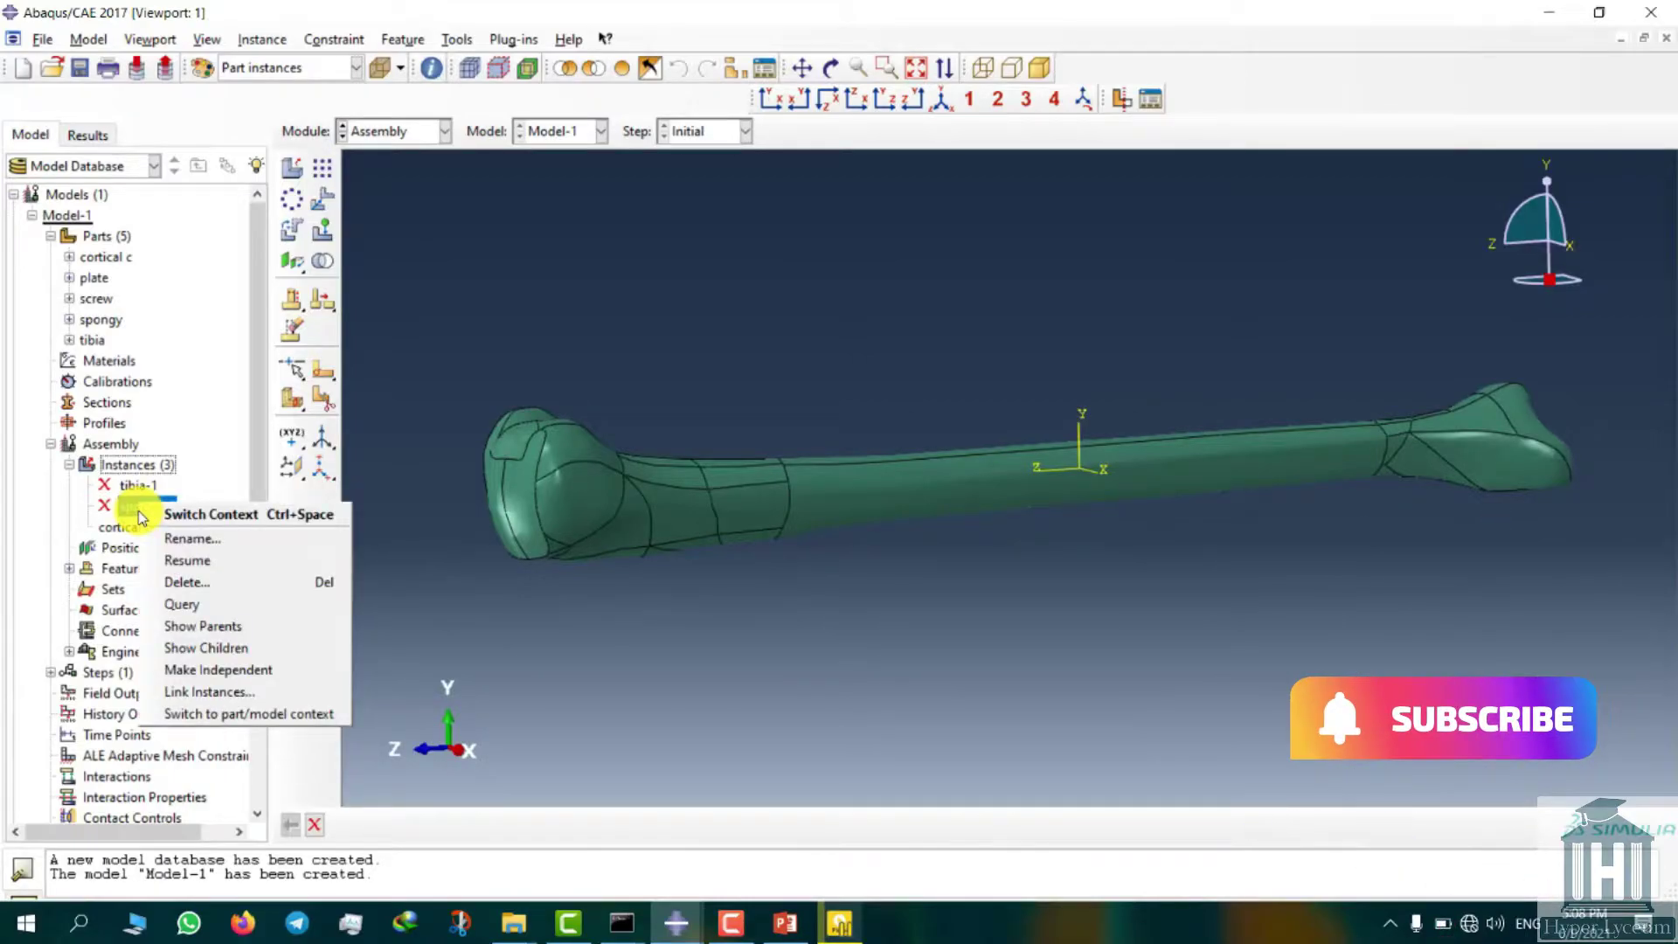
click(197, 560)
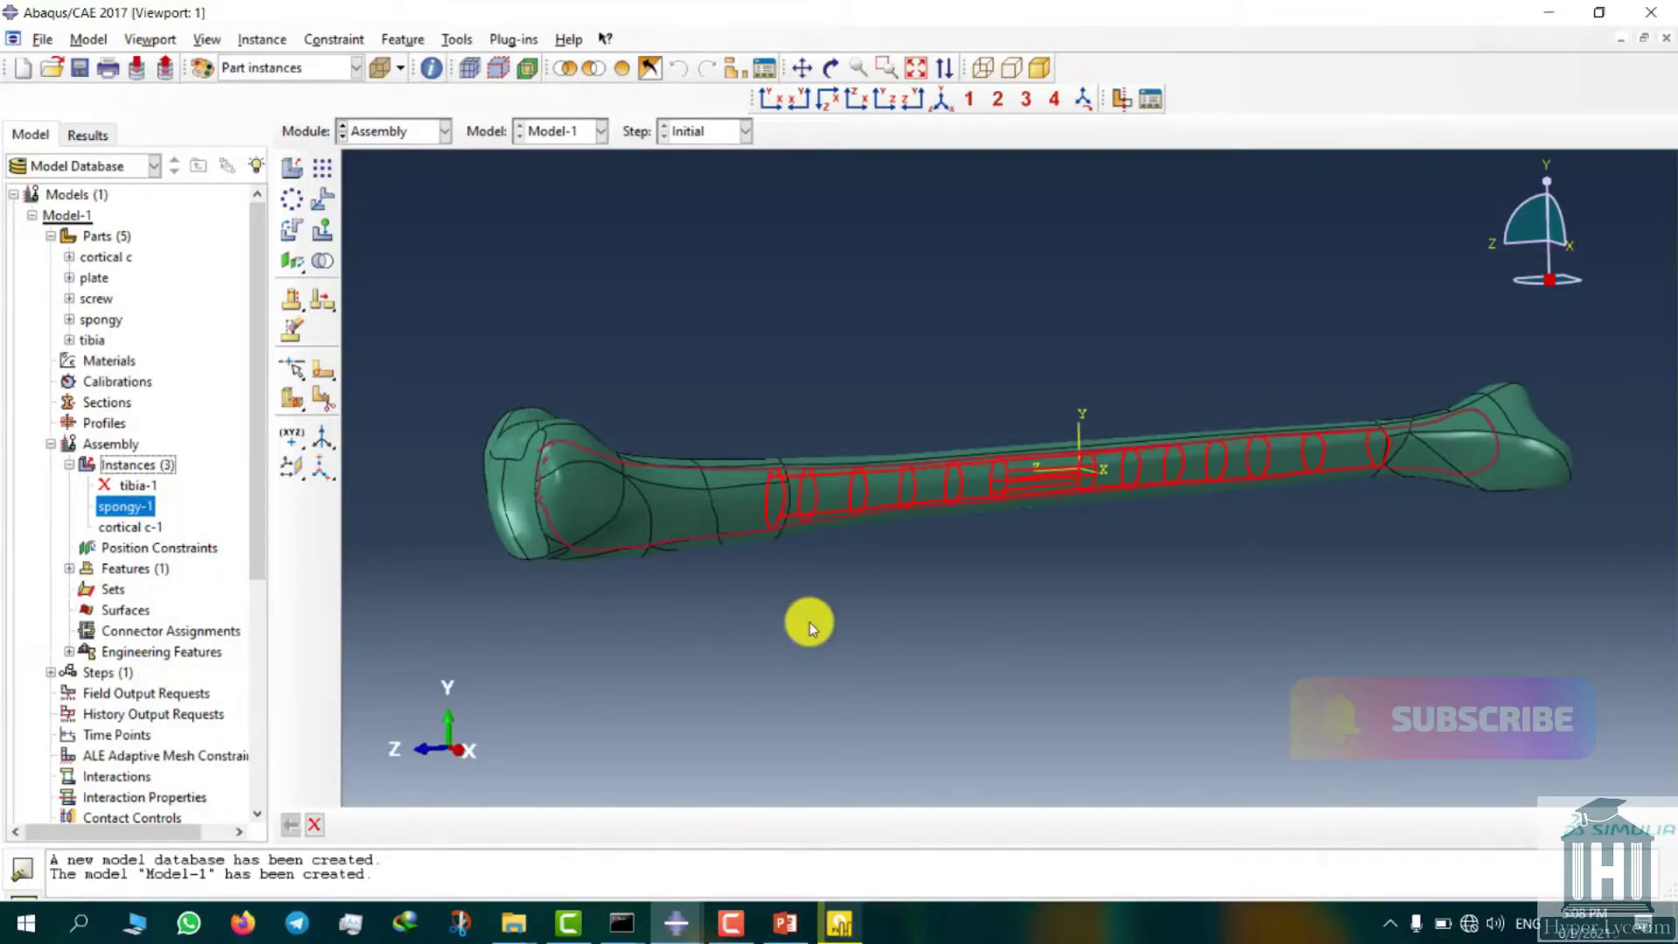
click(314, 824)
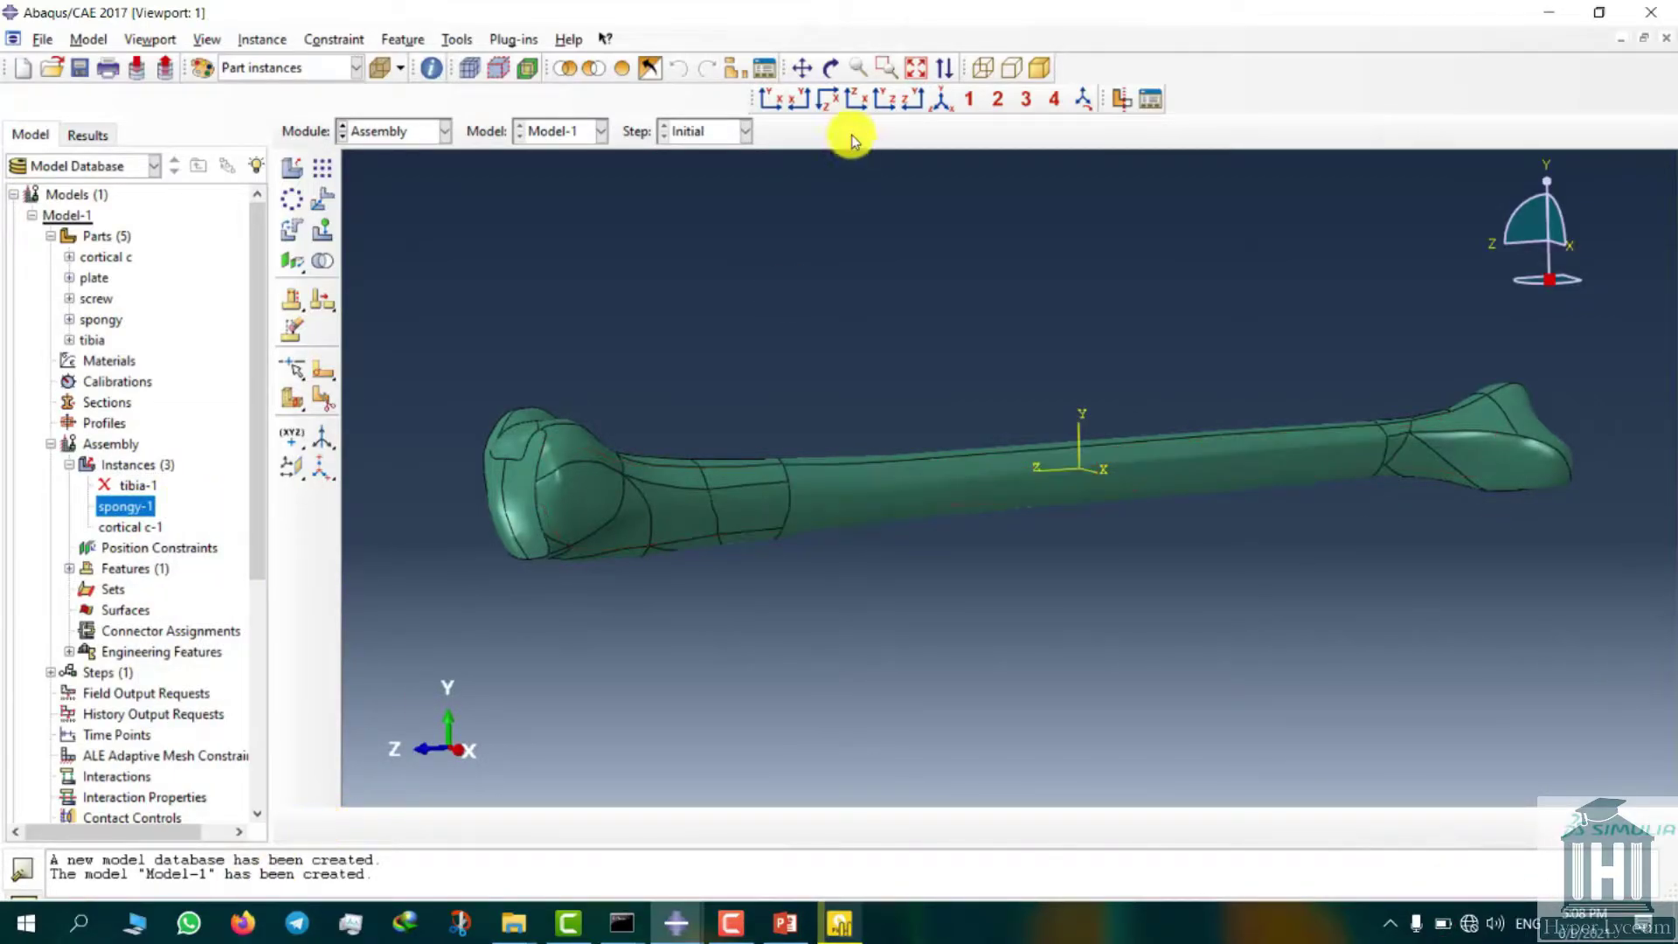
- Examine the inside of the bone assembly with a view cut and by removing a picked entity from the display
click(1122, 99)
scroll(1071, 487, down, 3)
click(593, 69)
click(533, 825)
click(524, 911)
scroll(792, 636, up, 3)
click(584, 633)
click(609, 826)
scroll(841, 524, up, 2)
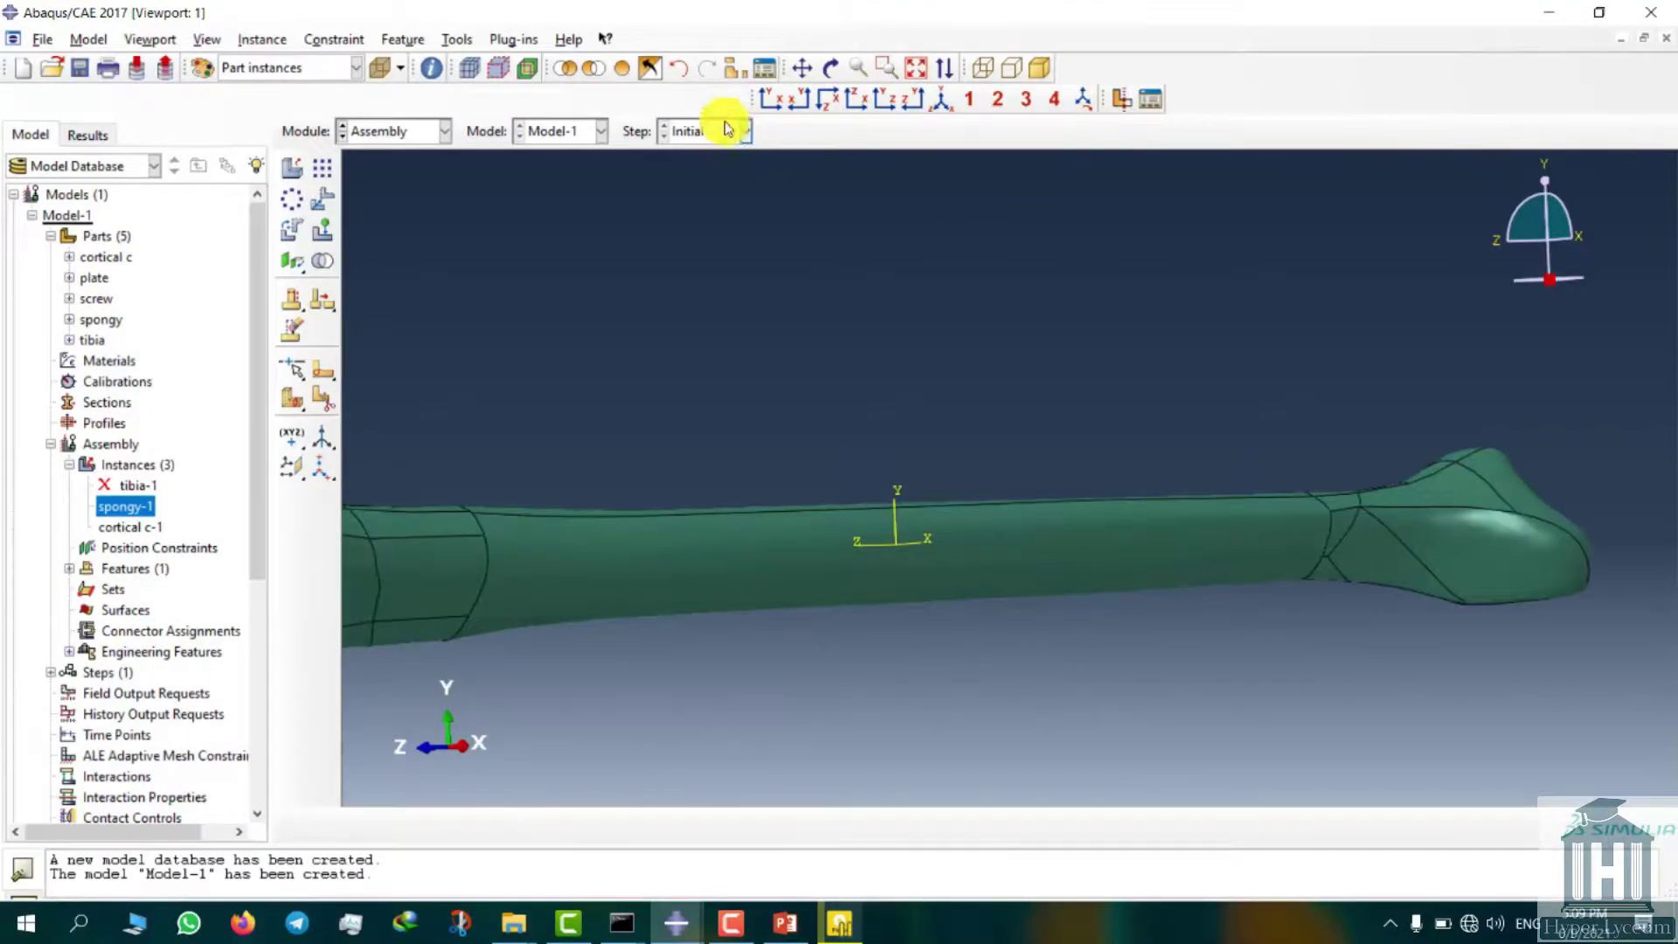
- Open the cortical c part in the Part module and create a datum plane offset from the XZ plane
click(699, 131)
click(698, 154)
ctrl+alt+drag(1126, 428, 977, 249)
click(293, 469)
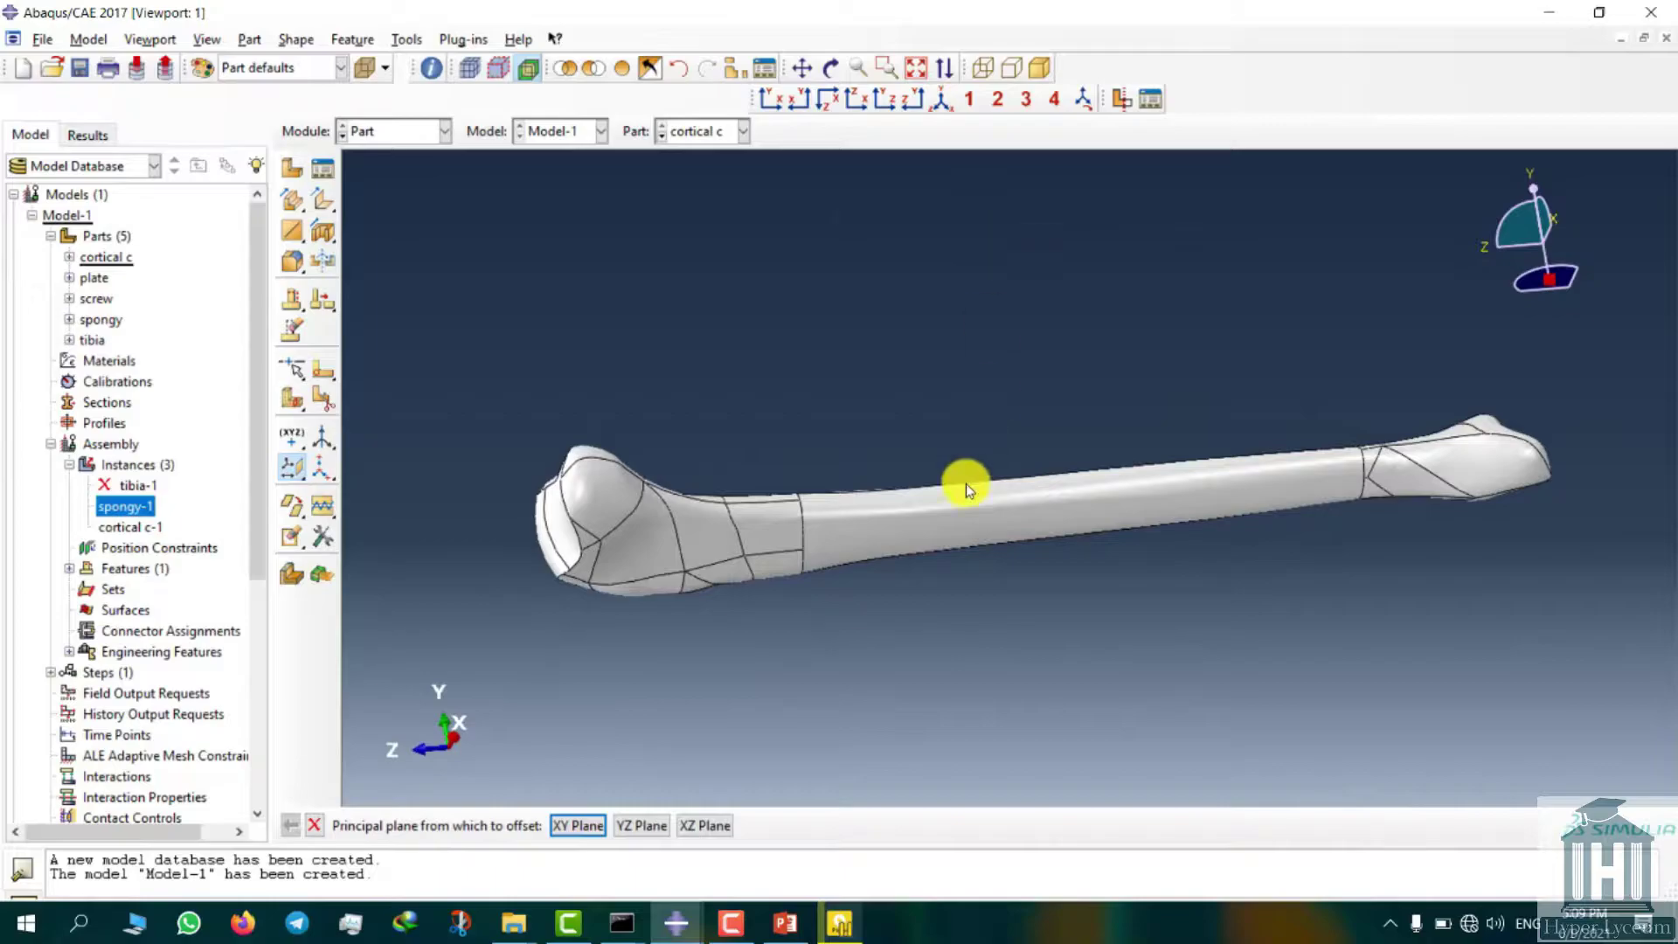
click(733, 830)
key(Return)
ctrl+alt+drag(793, 638, 1010, 470)
- Start an extruded-cut sketch on the offset datum plane and add a fixed horizontal construction line through the sketch origin
click(323, 231)
click(731, 479)
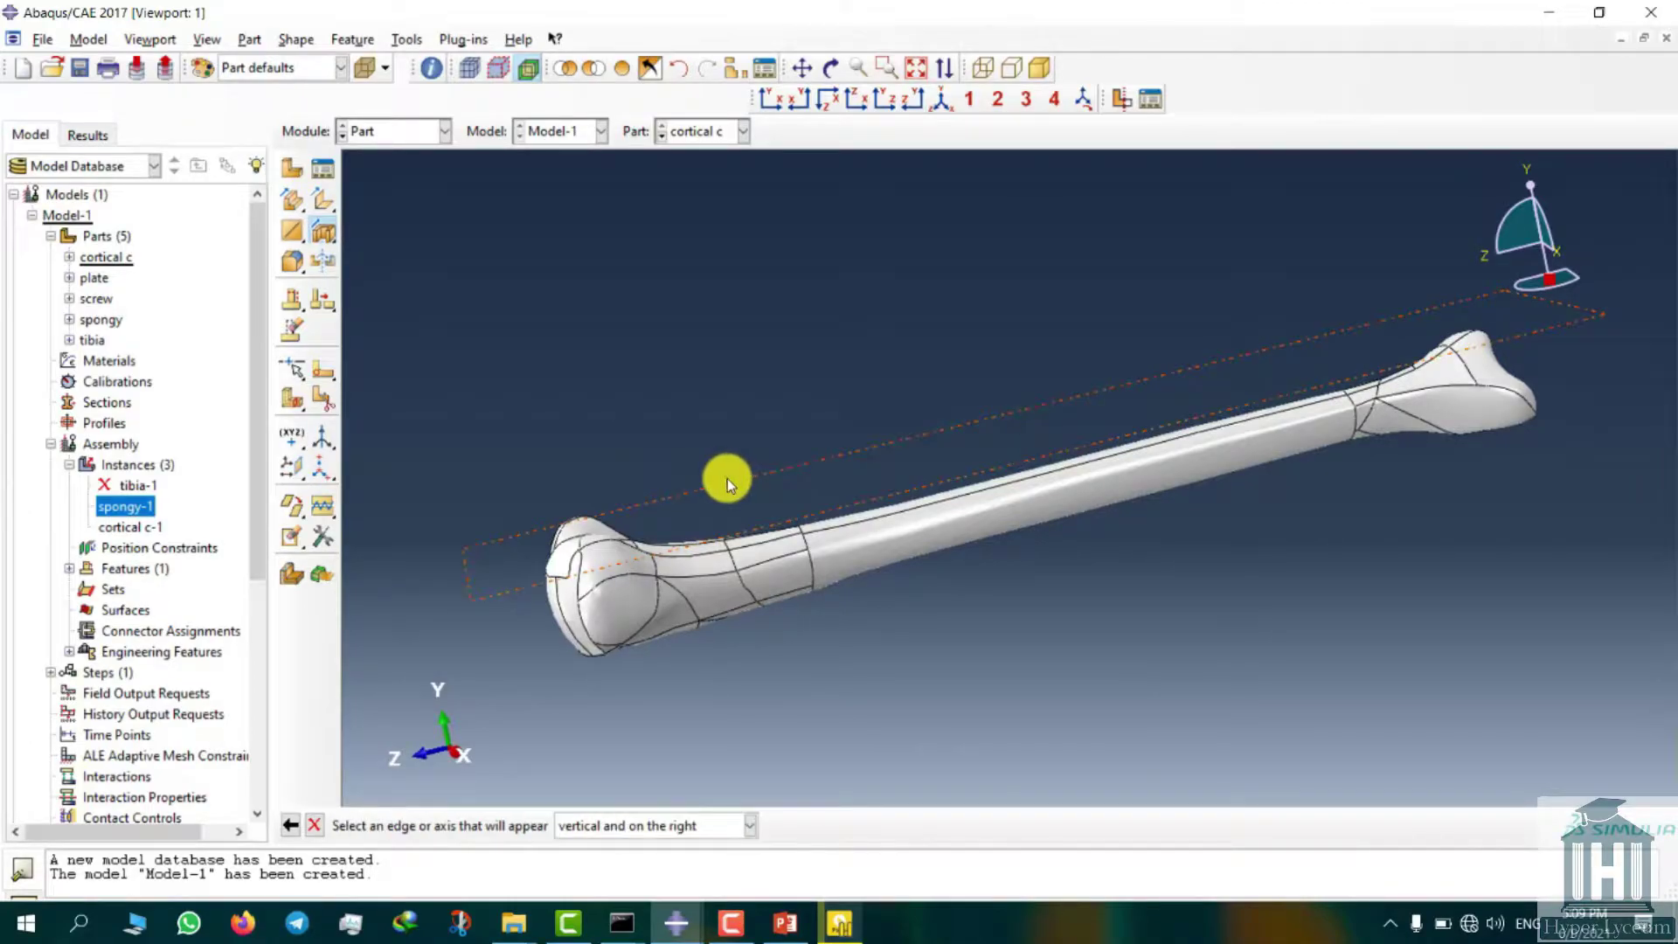
click(858, 523)
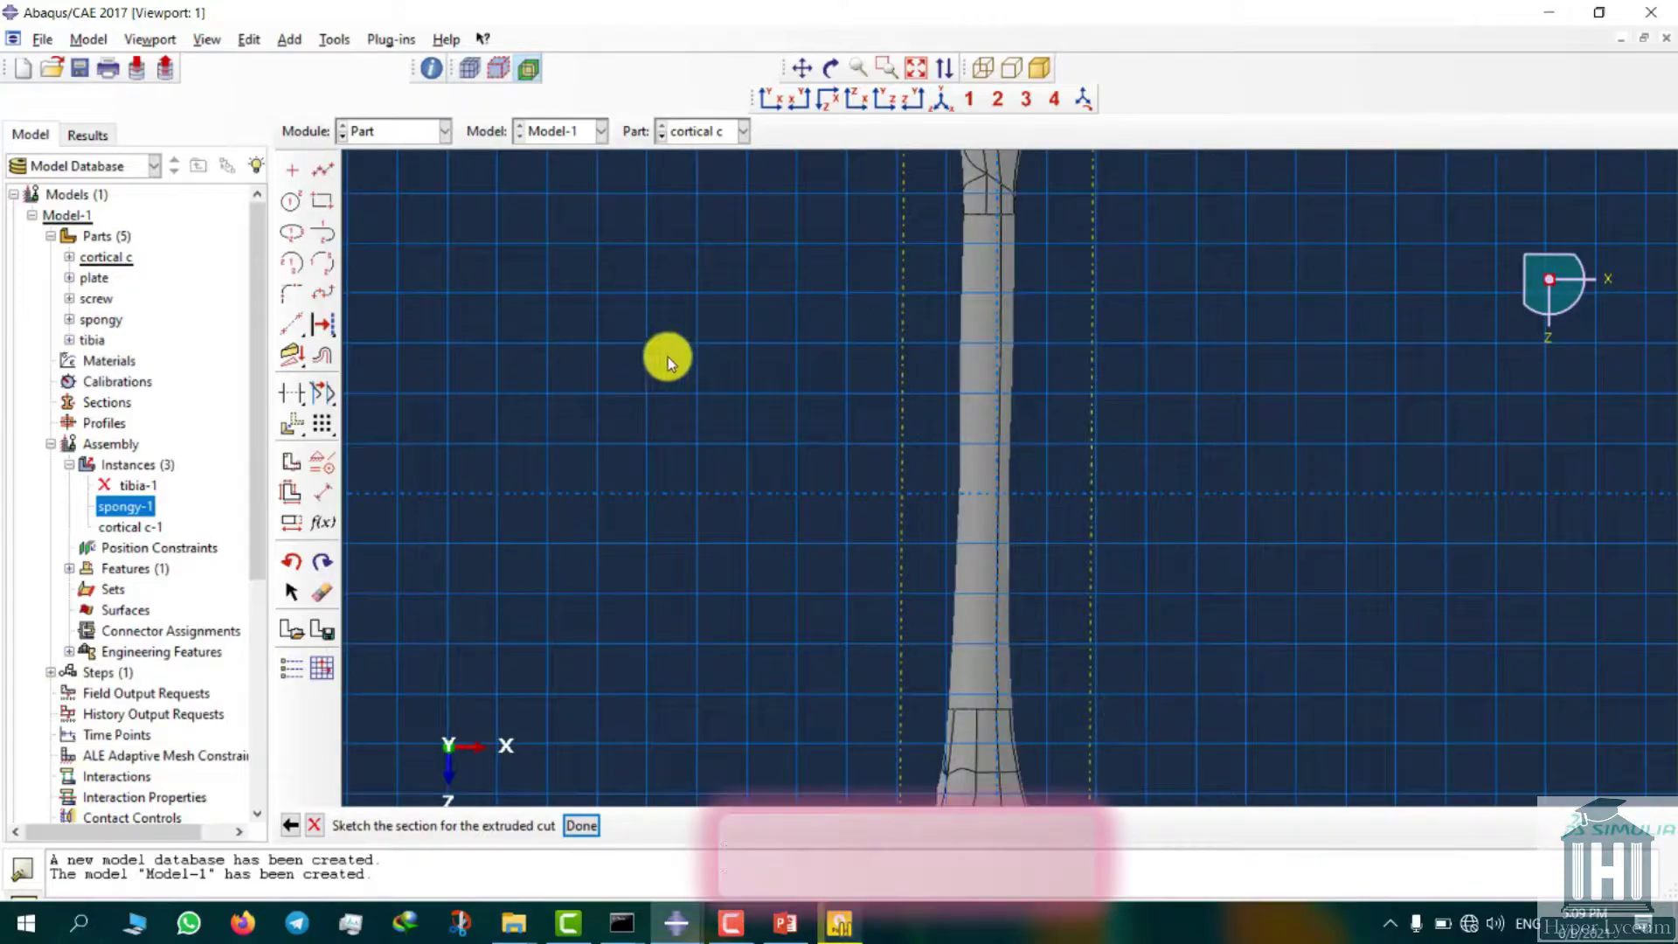
click(291, 324)
scroll(941, 495, down, 2)
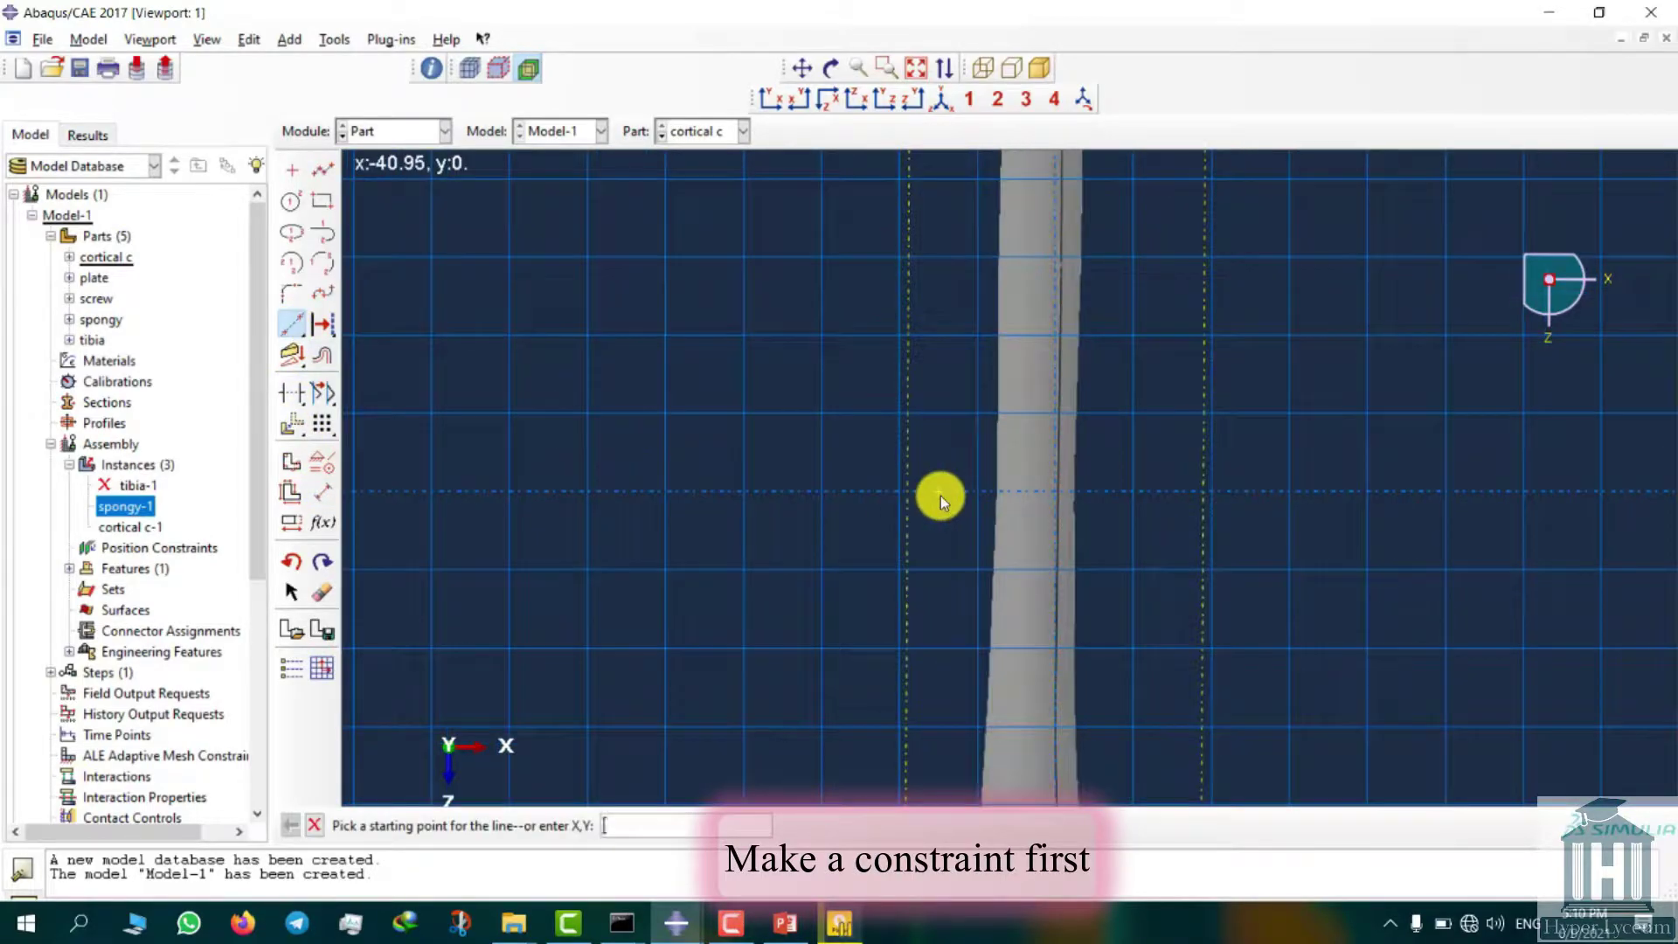
click(951, 491)
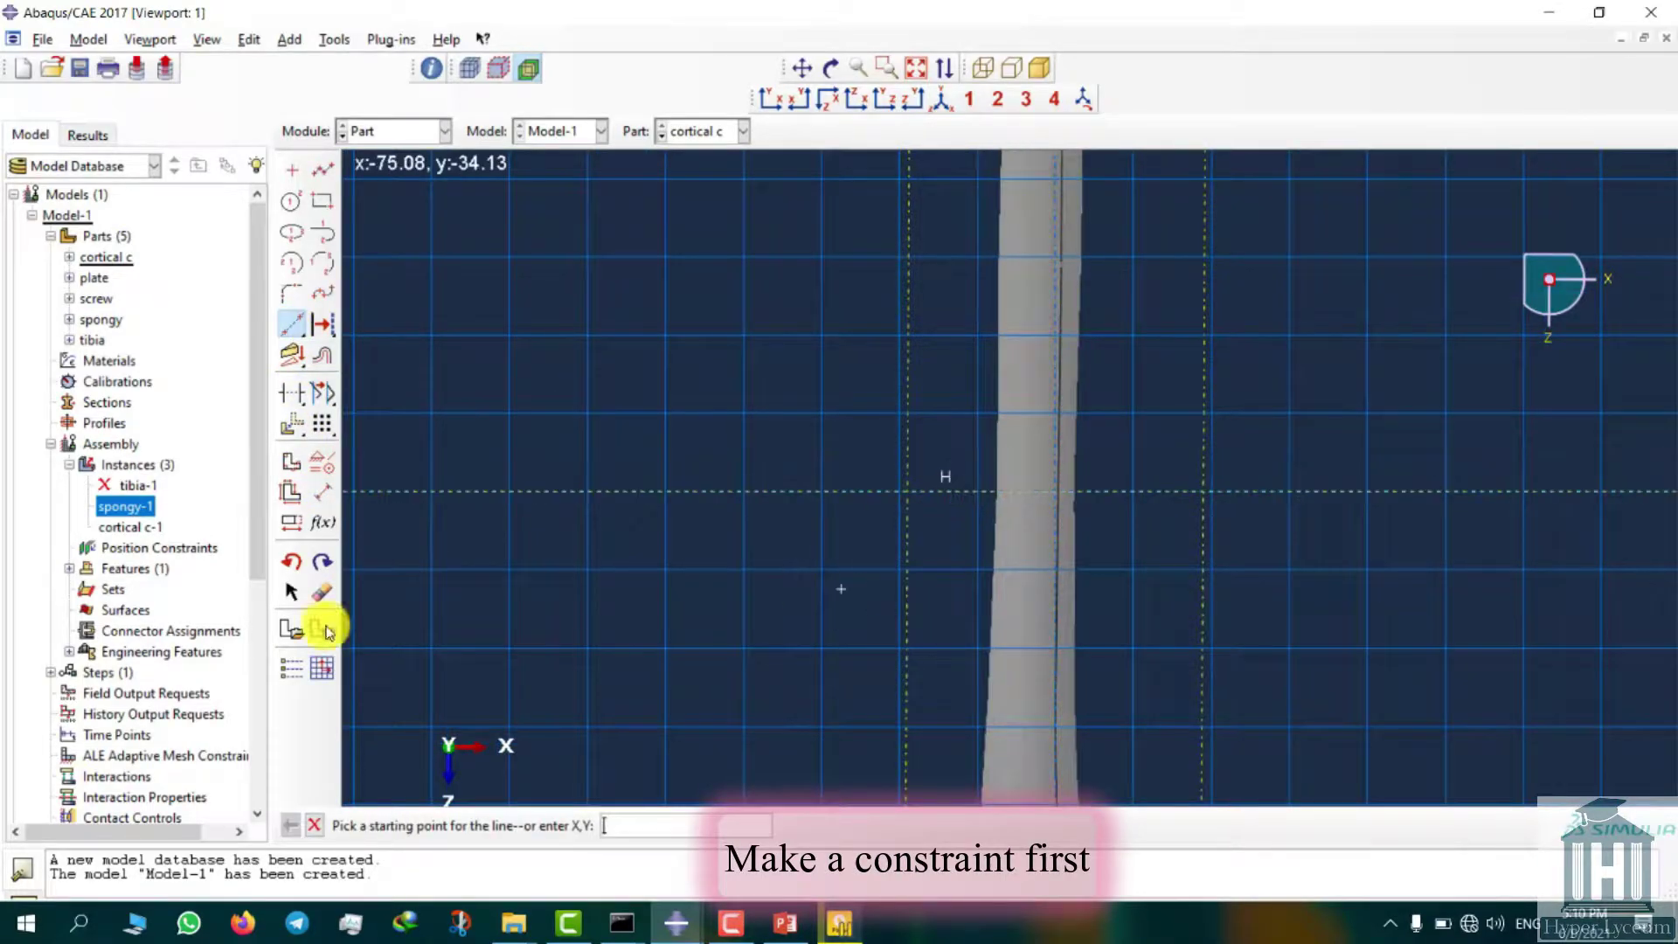
click(308, 489)
click(53, 392)
click(645, 488)
click(584, 829)
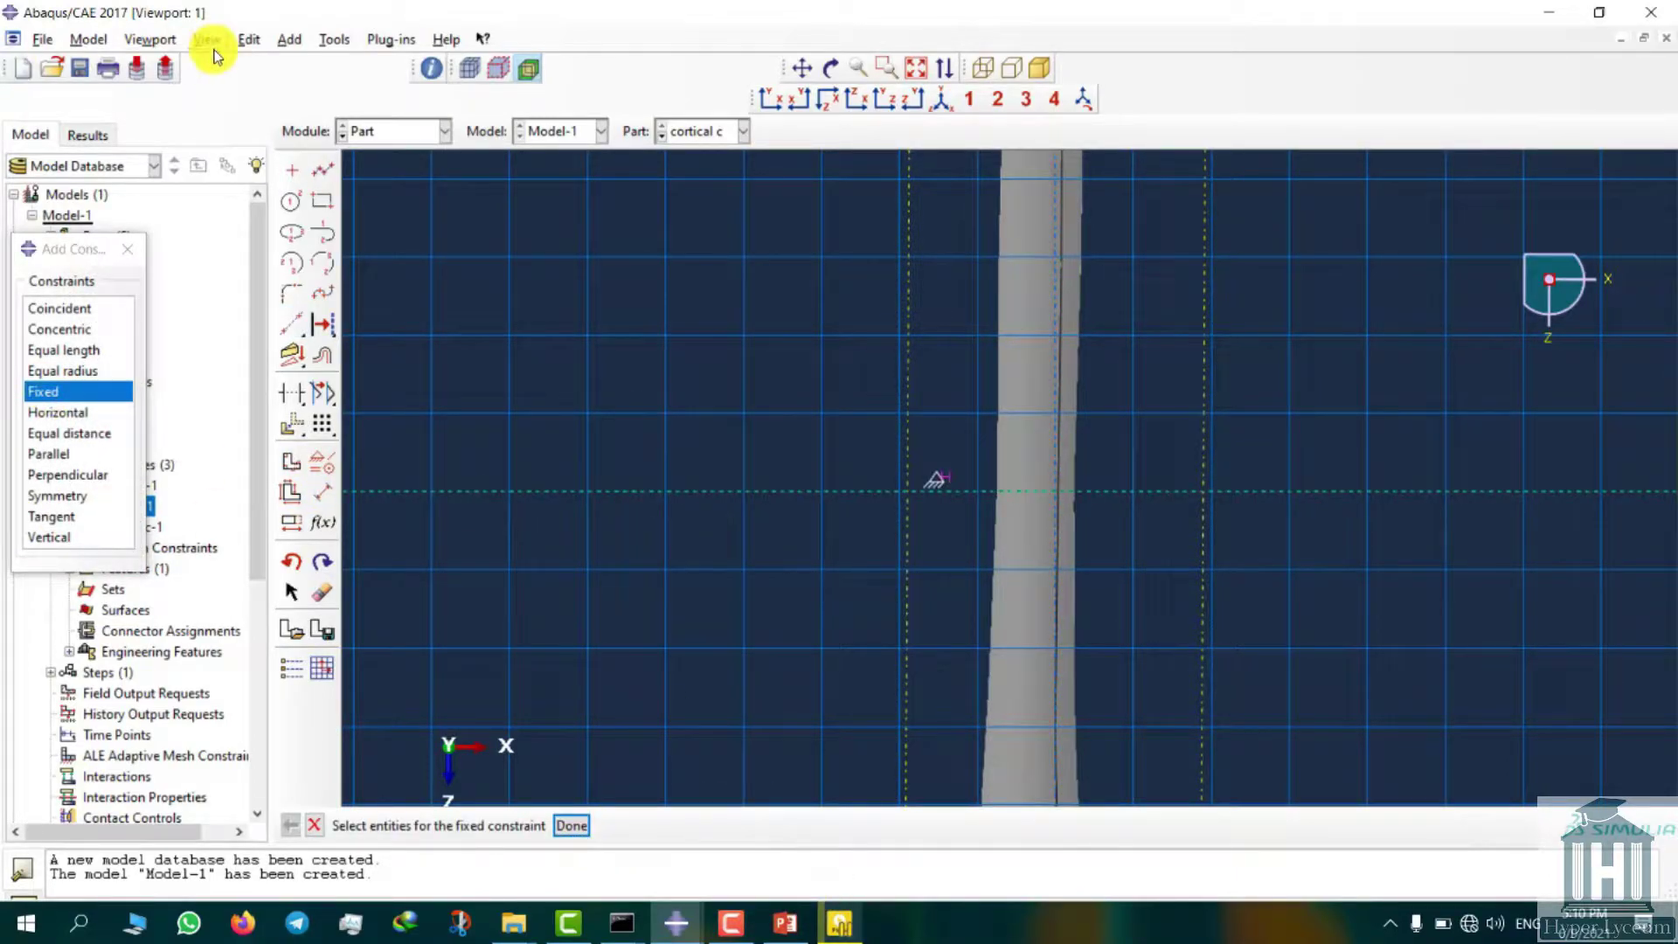
click(129, 249)
- Sketch a rectangle about 6.8 high across the full width of the bone shaft, just above the construction line
click(322, 201)
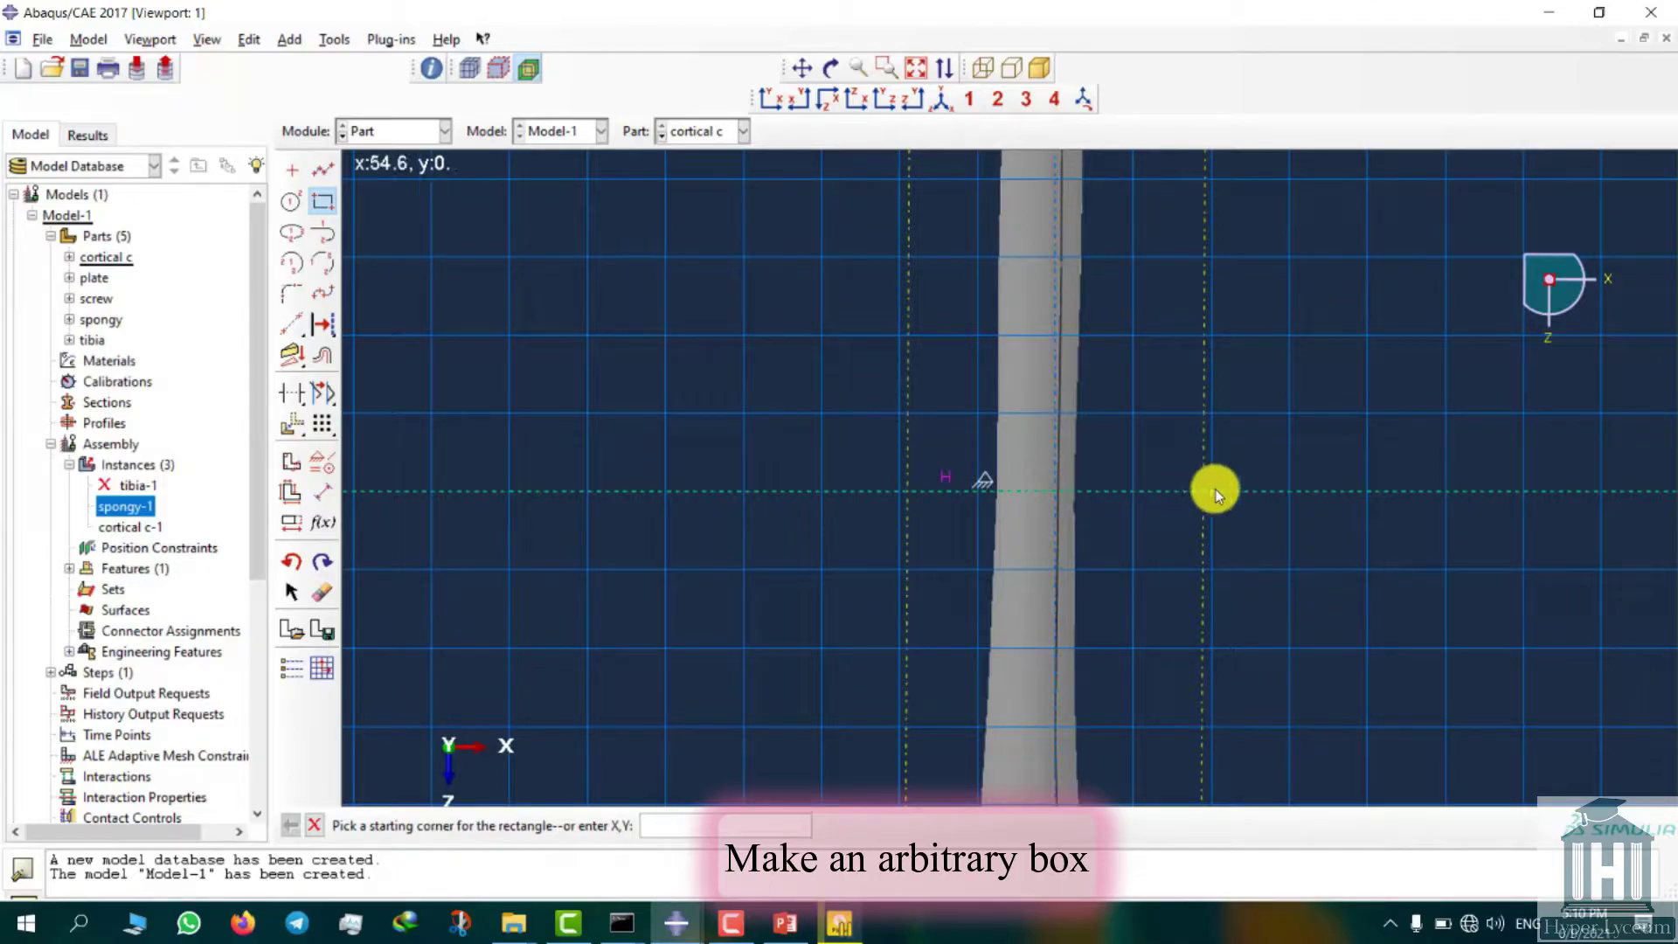
click(883, 420)
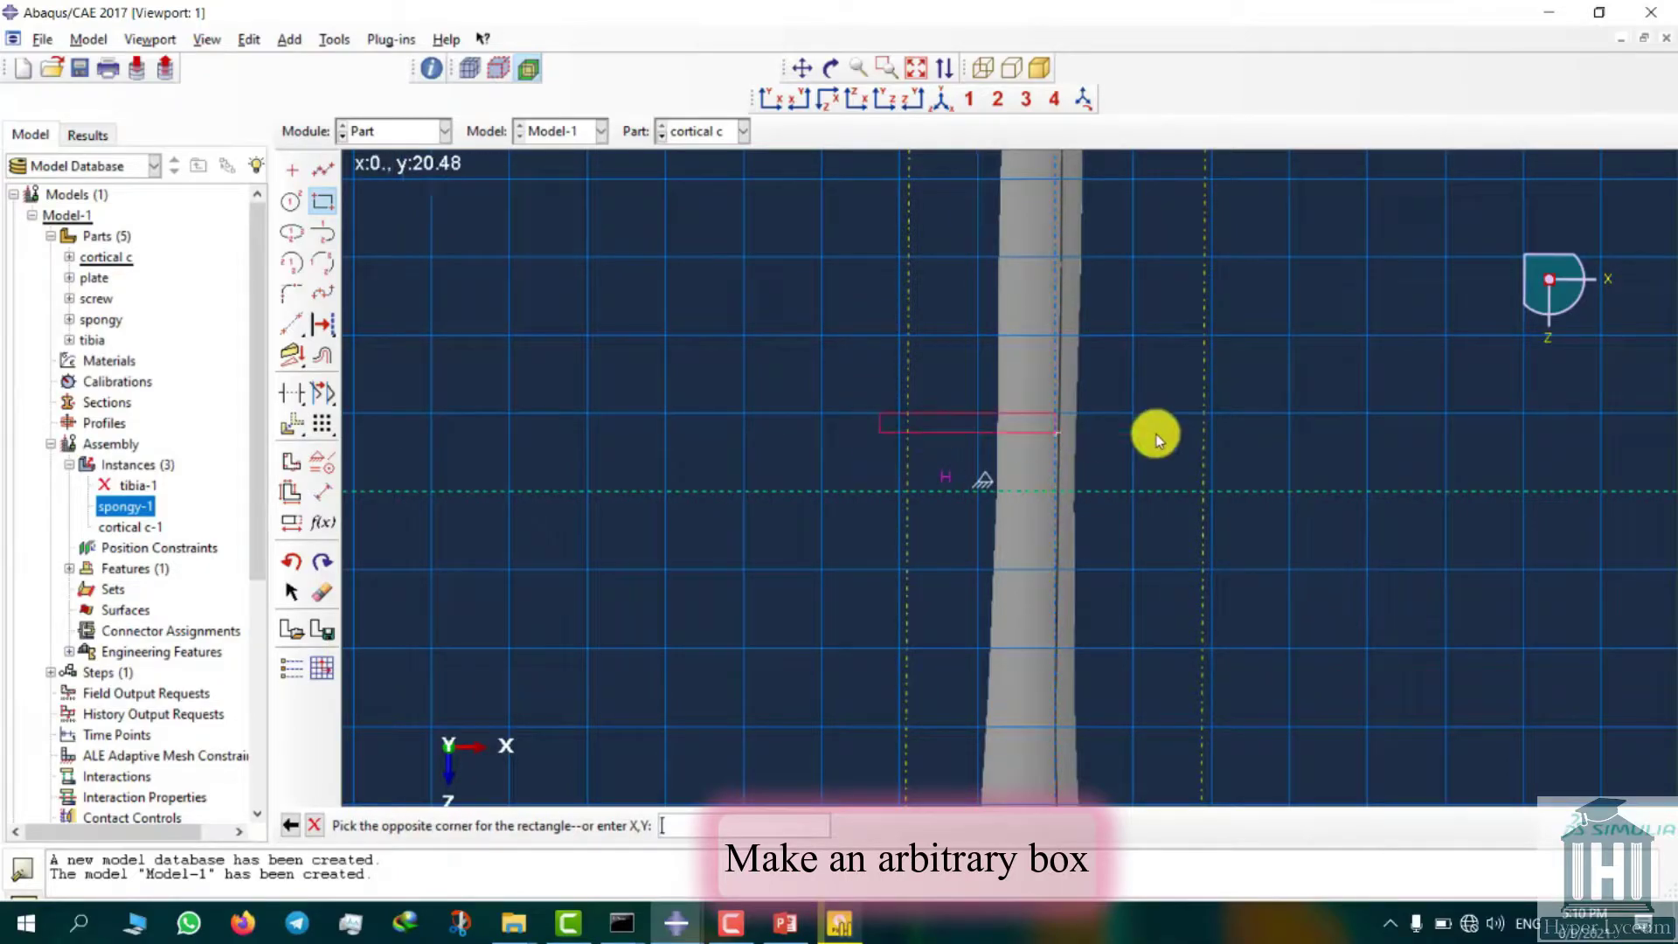
click(1224, 432)
- Dimension the rectangle's lower edge at 12 from the construction line and set the rectangle's height to 2
click(323, 492)
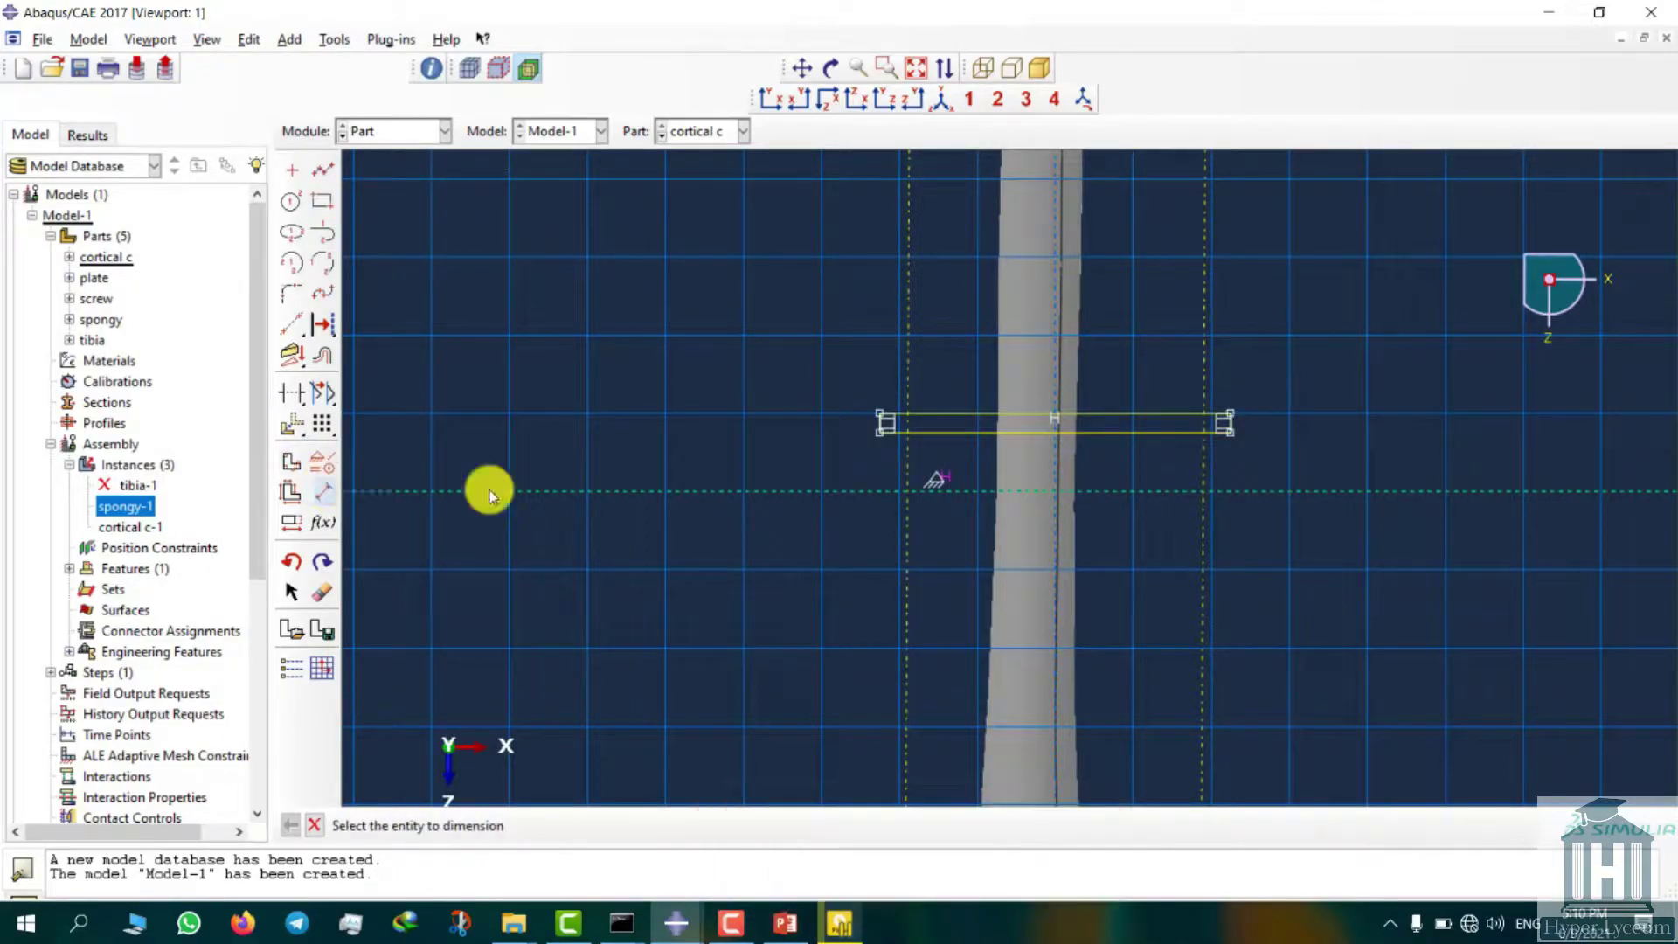
click(1008, 433)
click(1023, 465)
text(12)
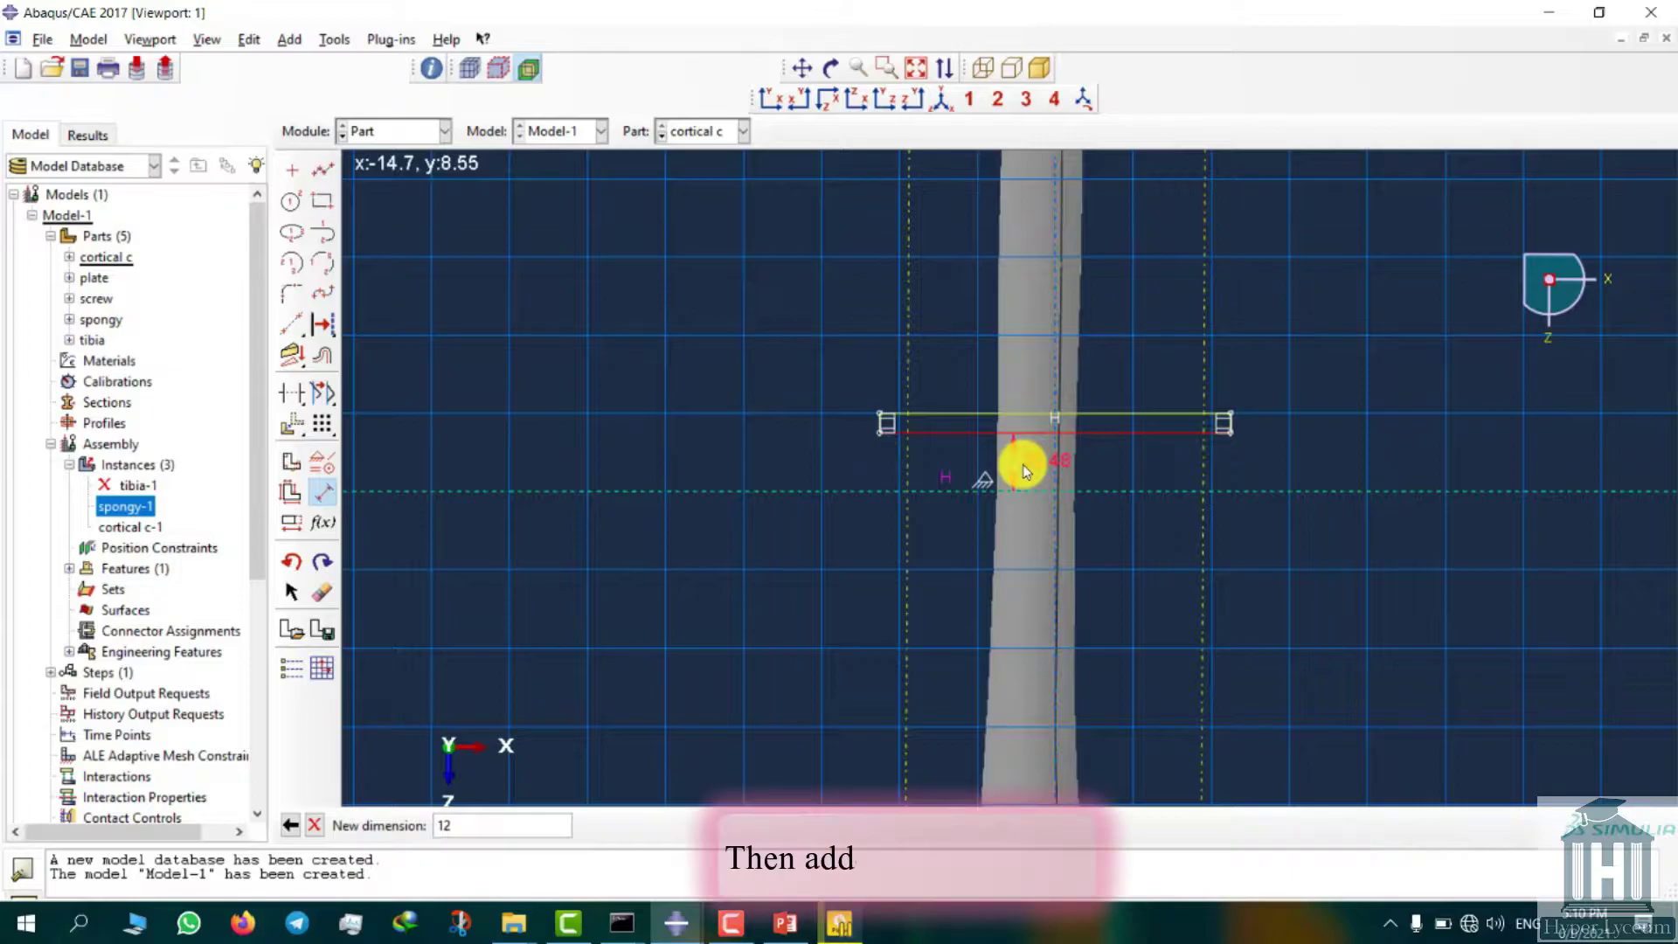
key(Return)
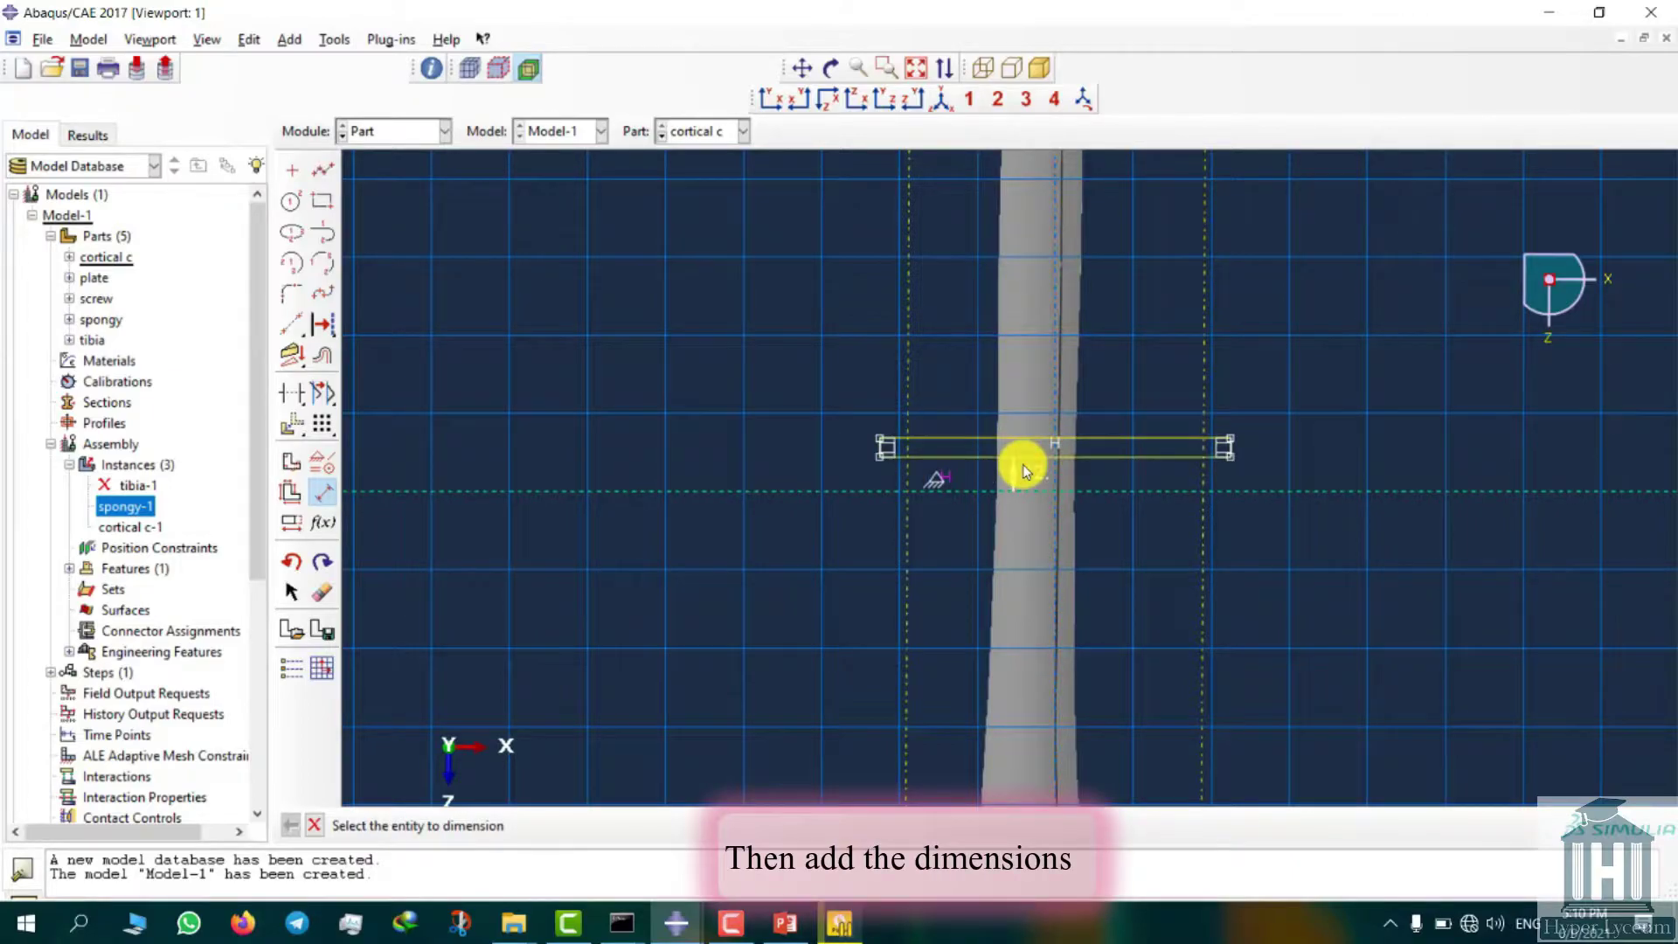
click(841, 434)
click(695, 429)
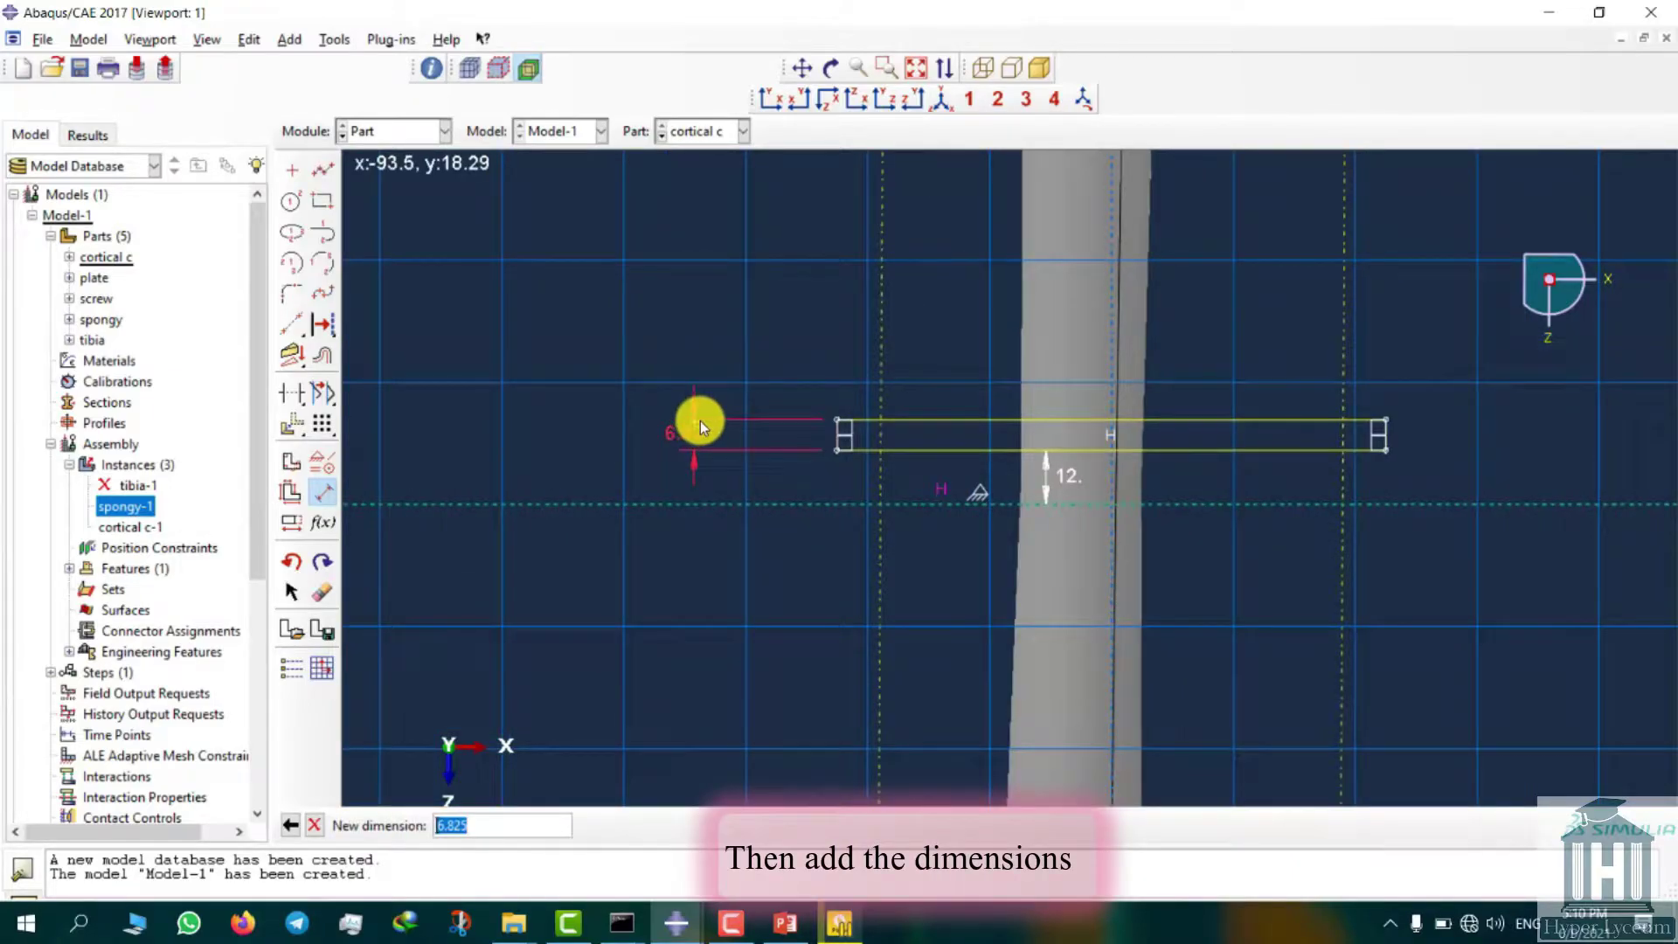
text(2)
key(Return)
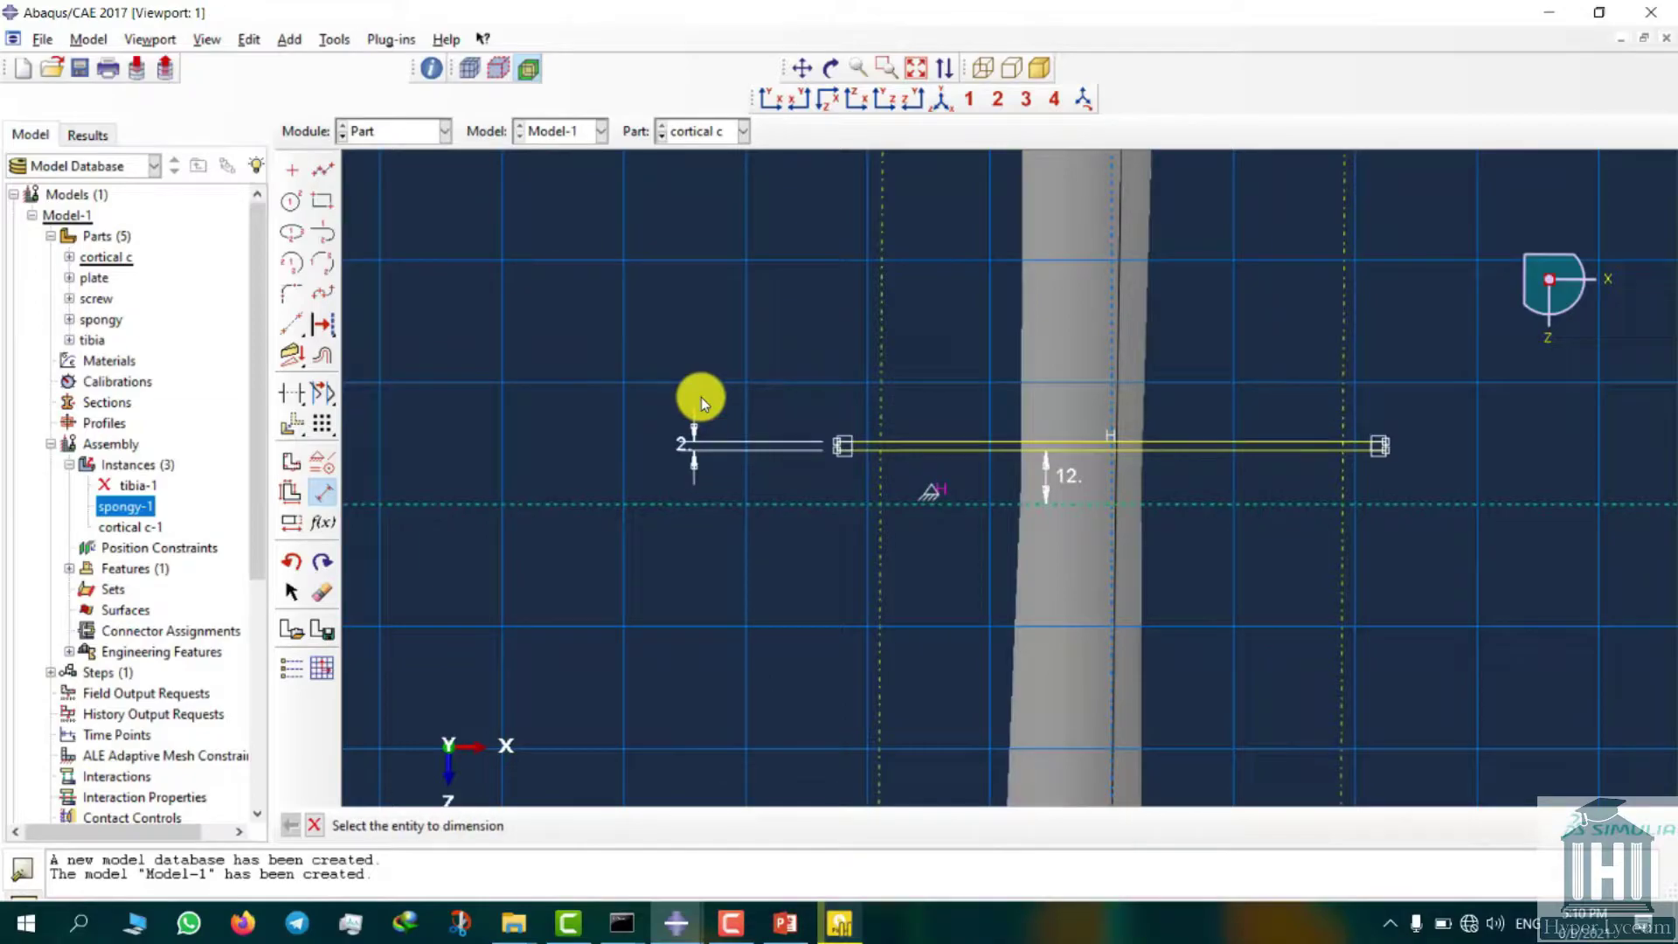
click(314, 825)
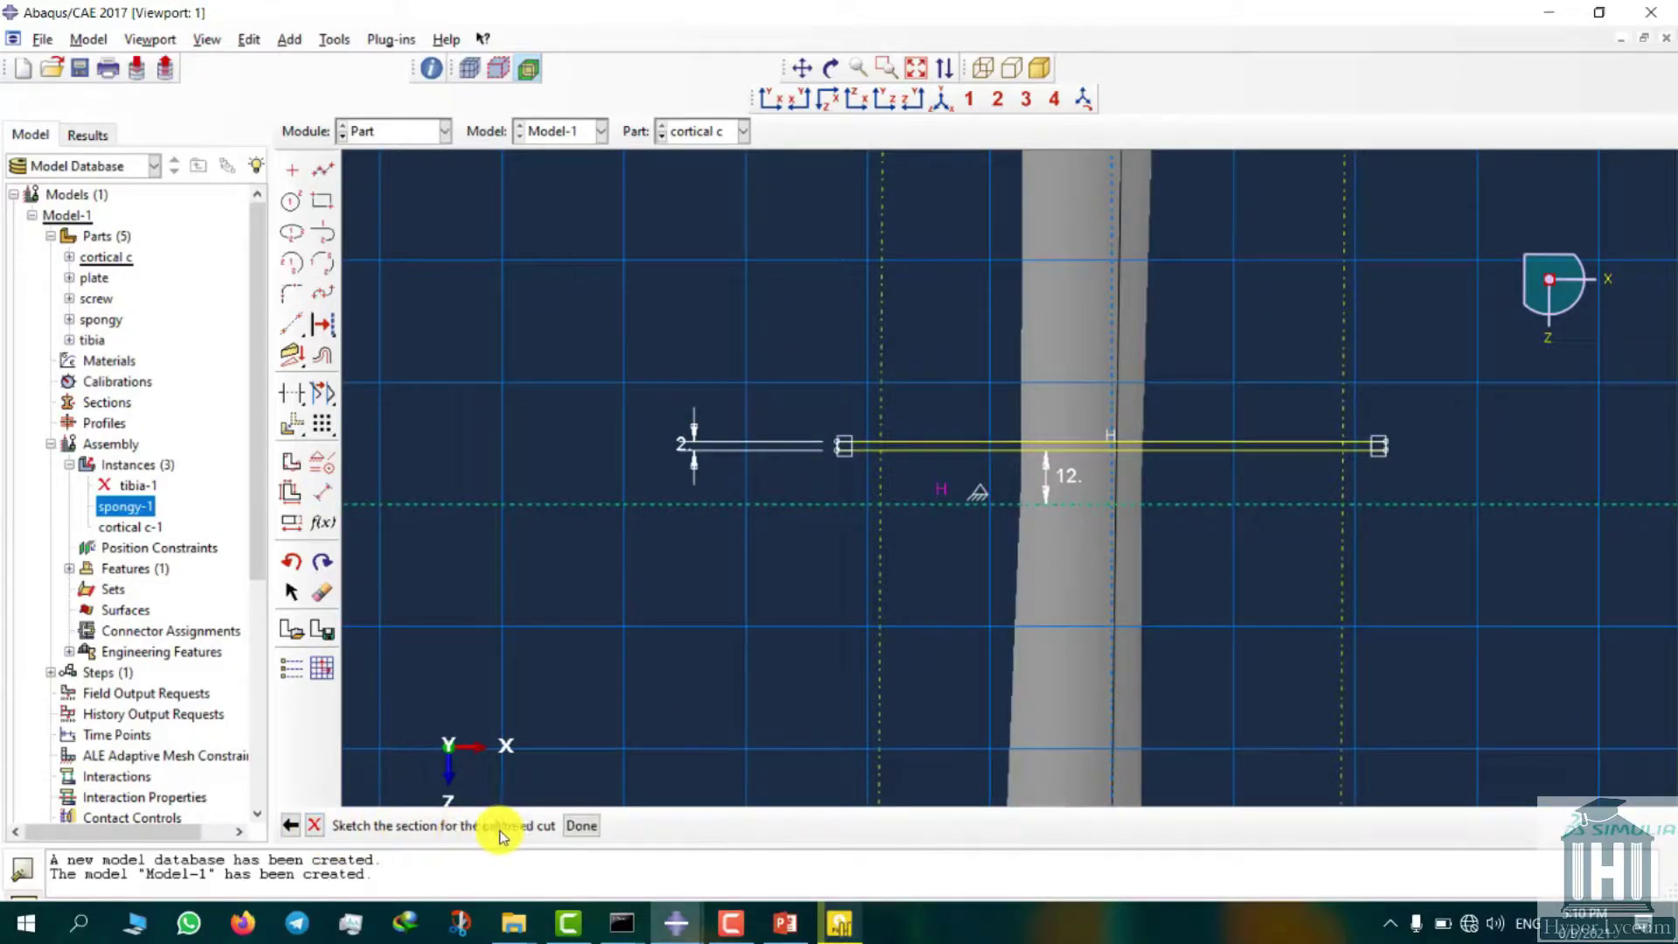
- Finish the sketch and cut the rectangle through the cortical bone with the Through All end condition
click(577, 827)
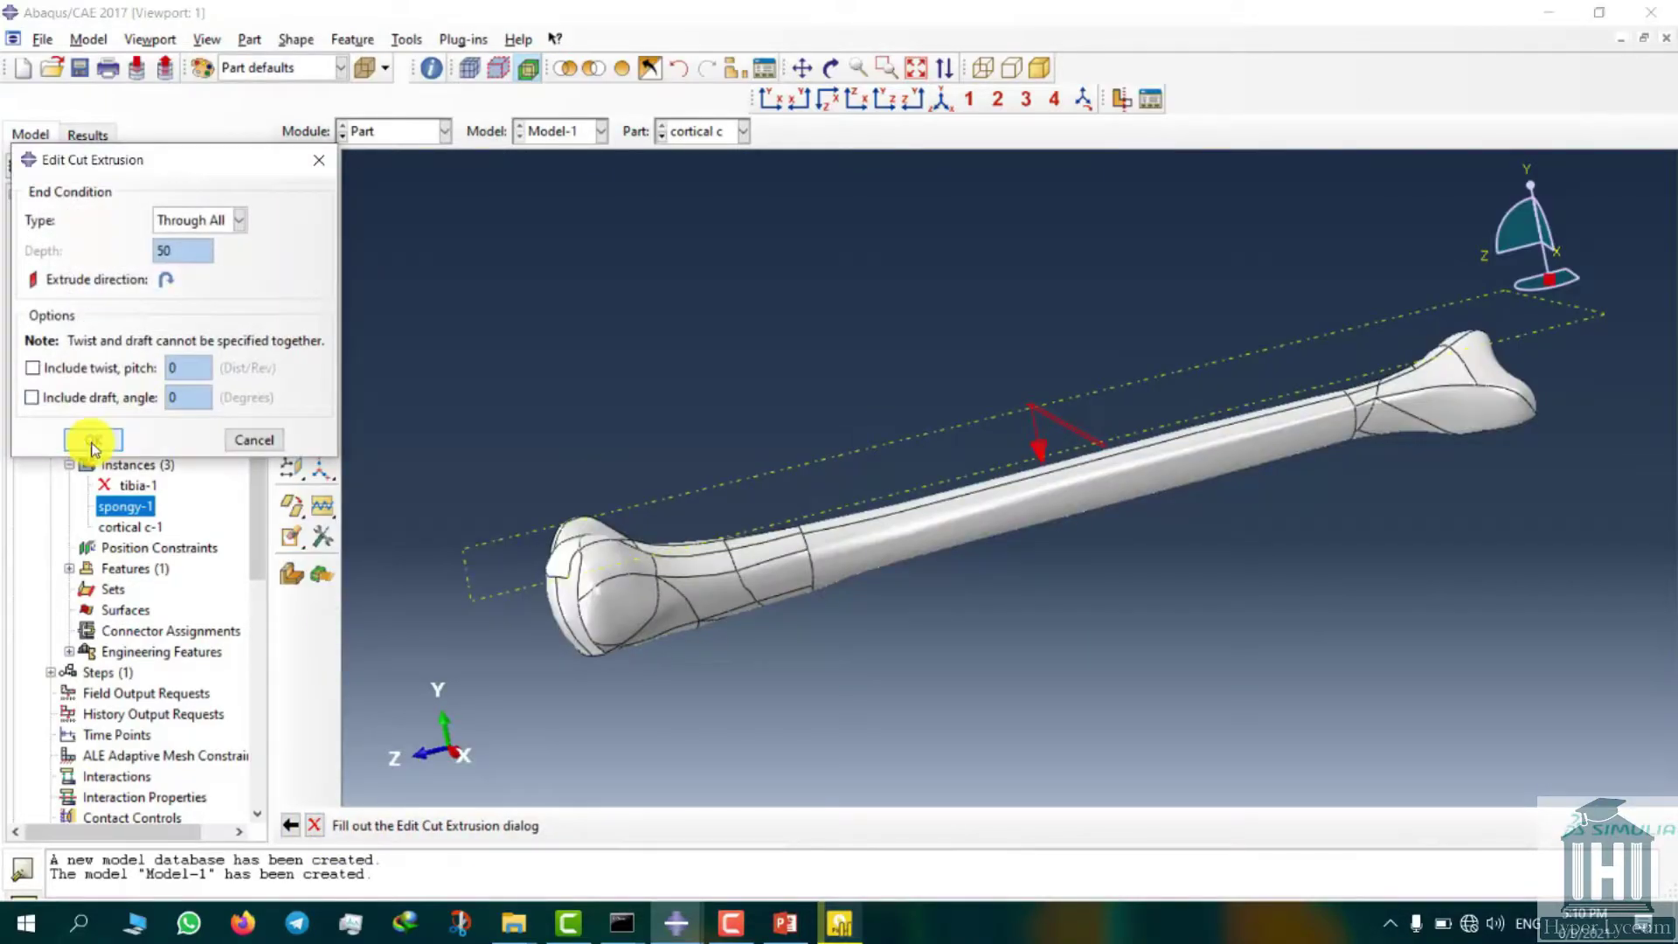
click(113, 442)
ctrl+alt+drag(985, 609, 1063, 511)
scroll(1063, 479, down, 5)
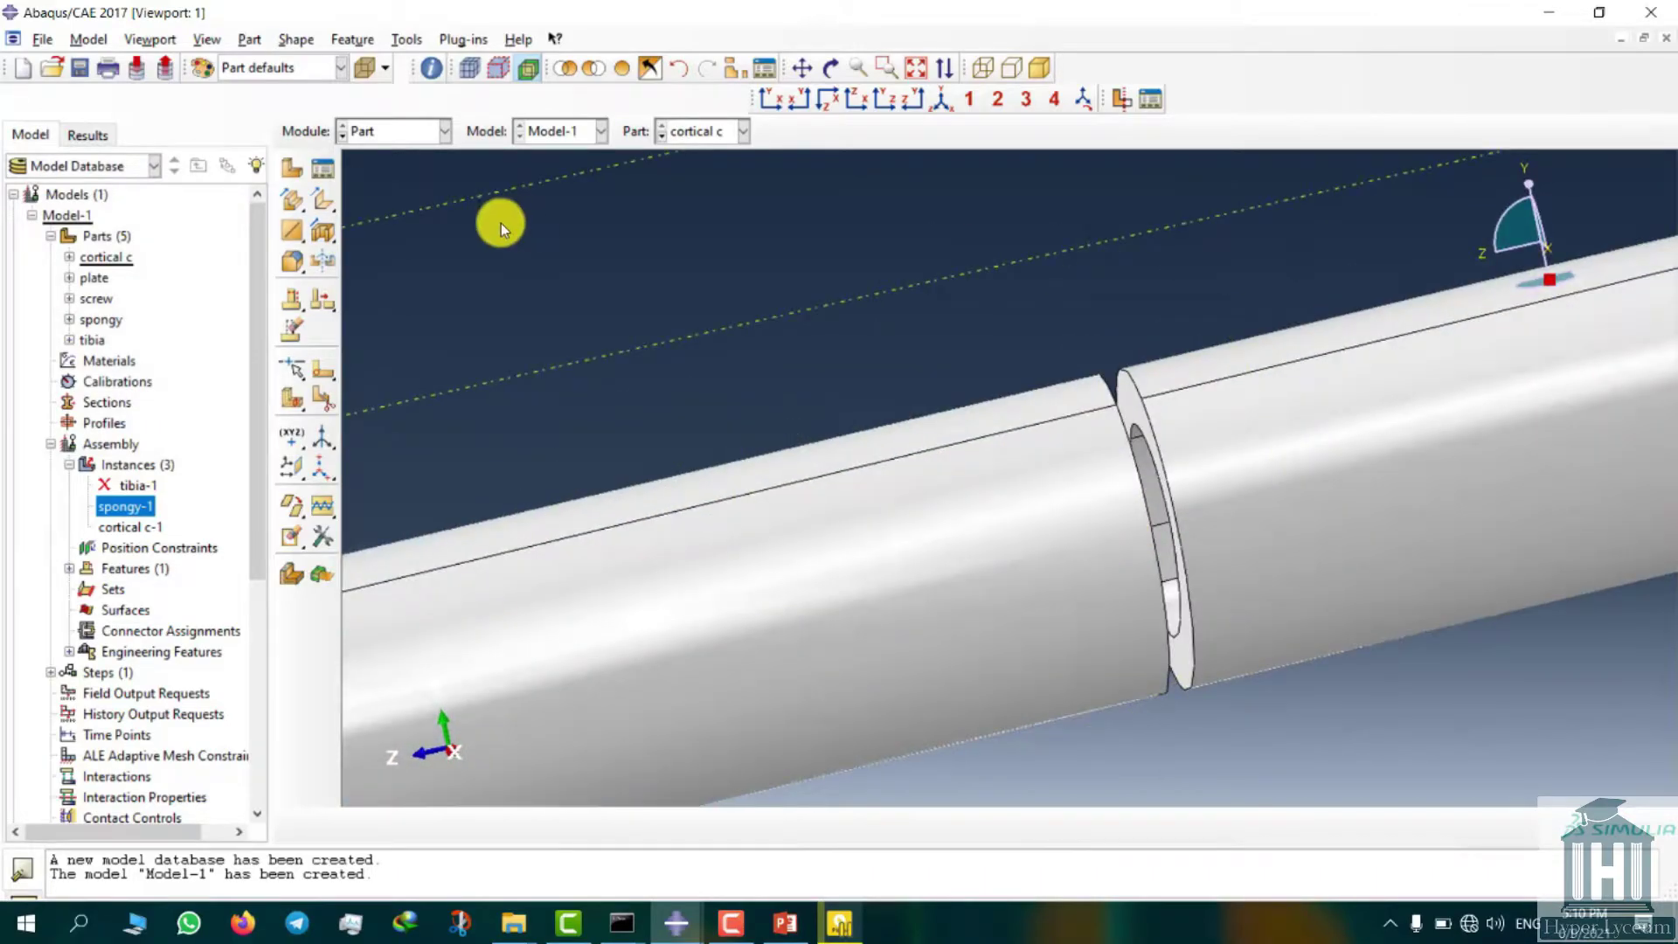
- Set the viewport color coding to Parts
click(251, 68)
click(262, 116)
scroll(1019, 374, down, 5)
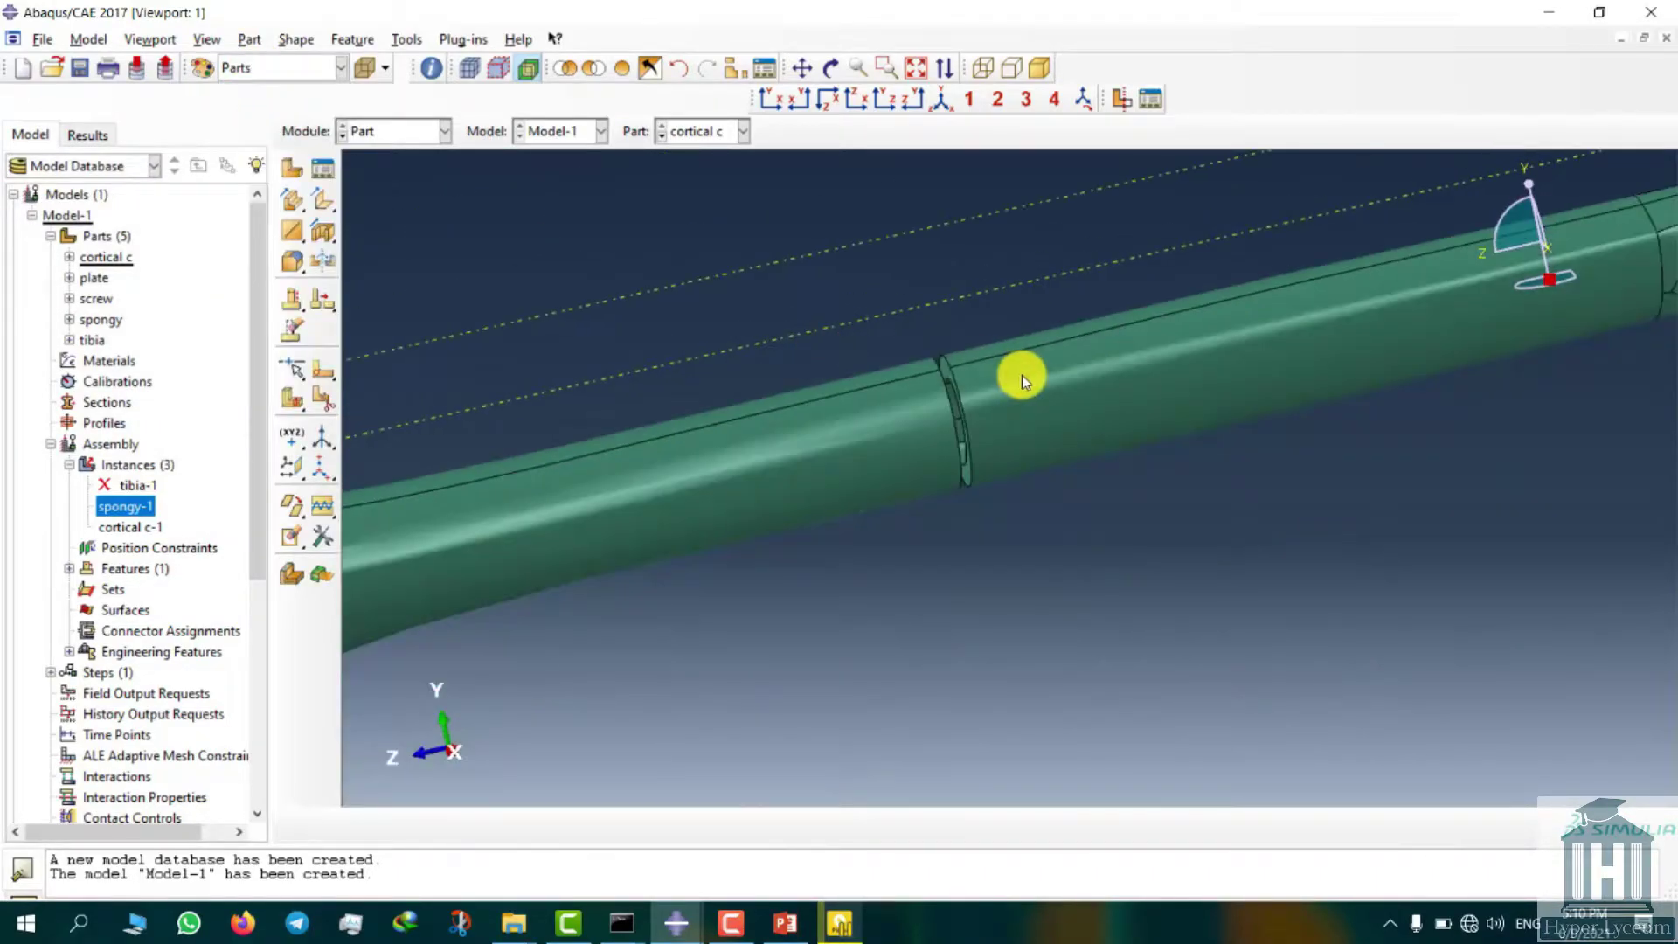
- Open the spongy part and create a datum plane offset from the XZ plane
click(695, 131)
click(713, 222)
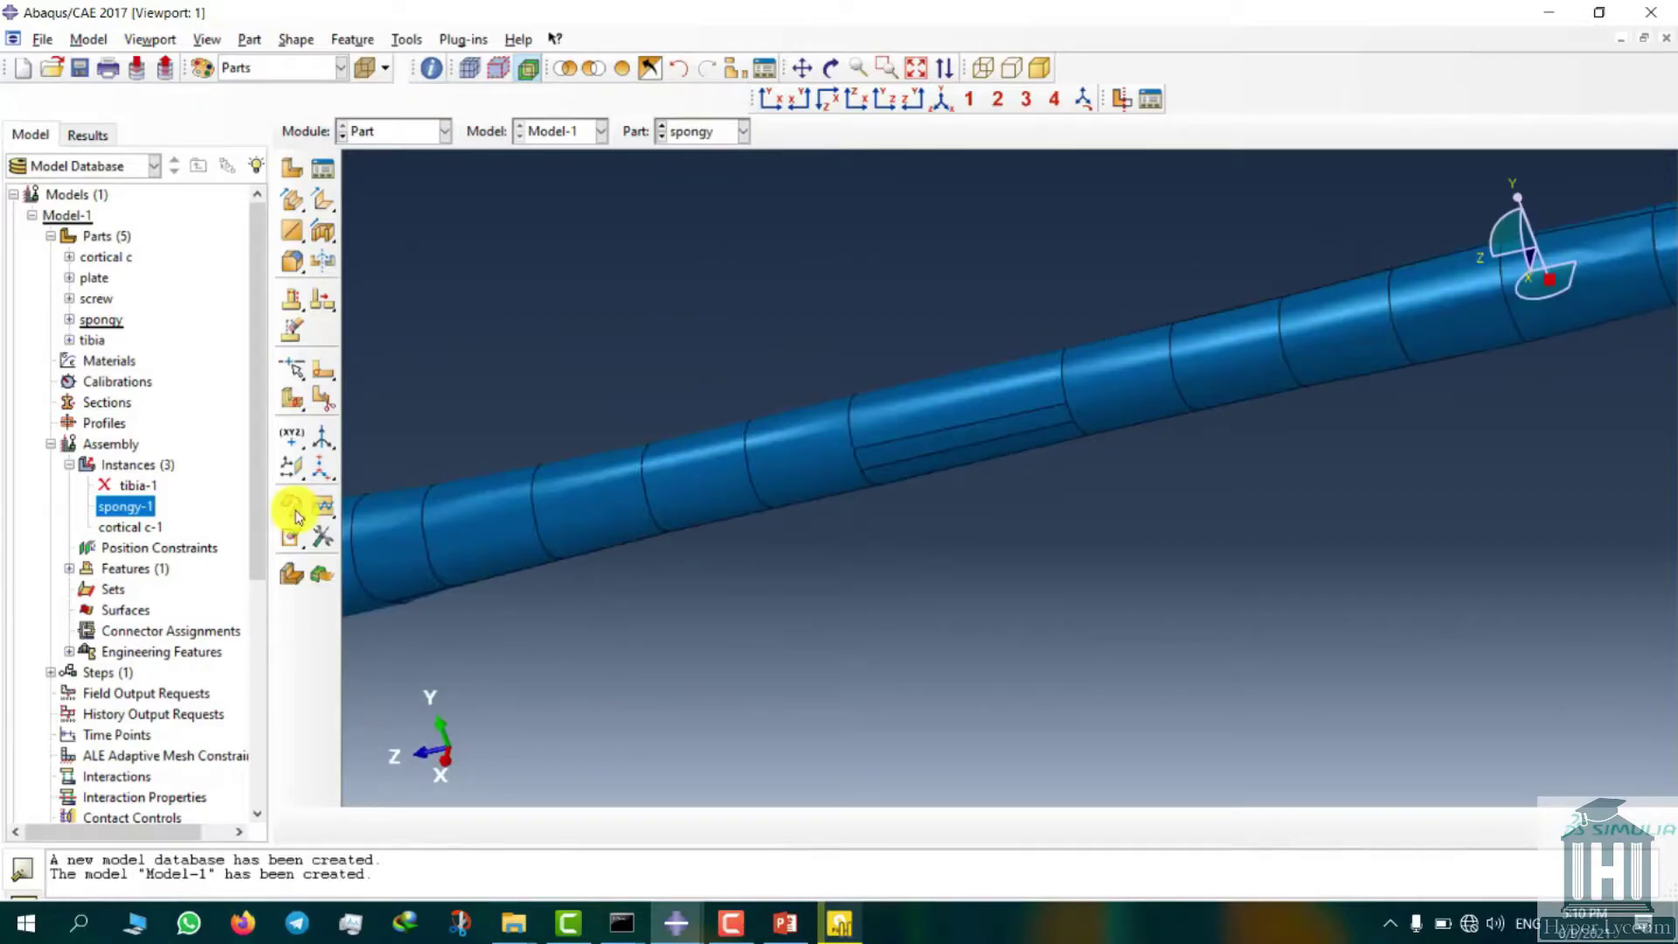
click(292, 468)
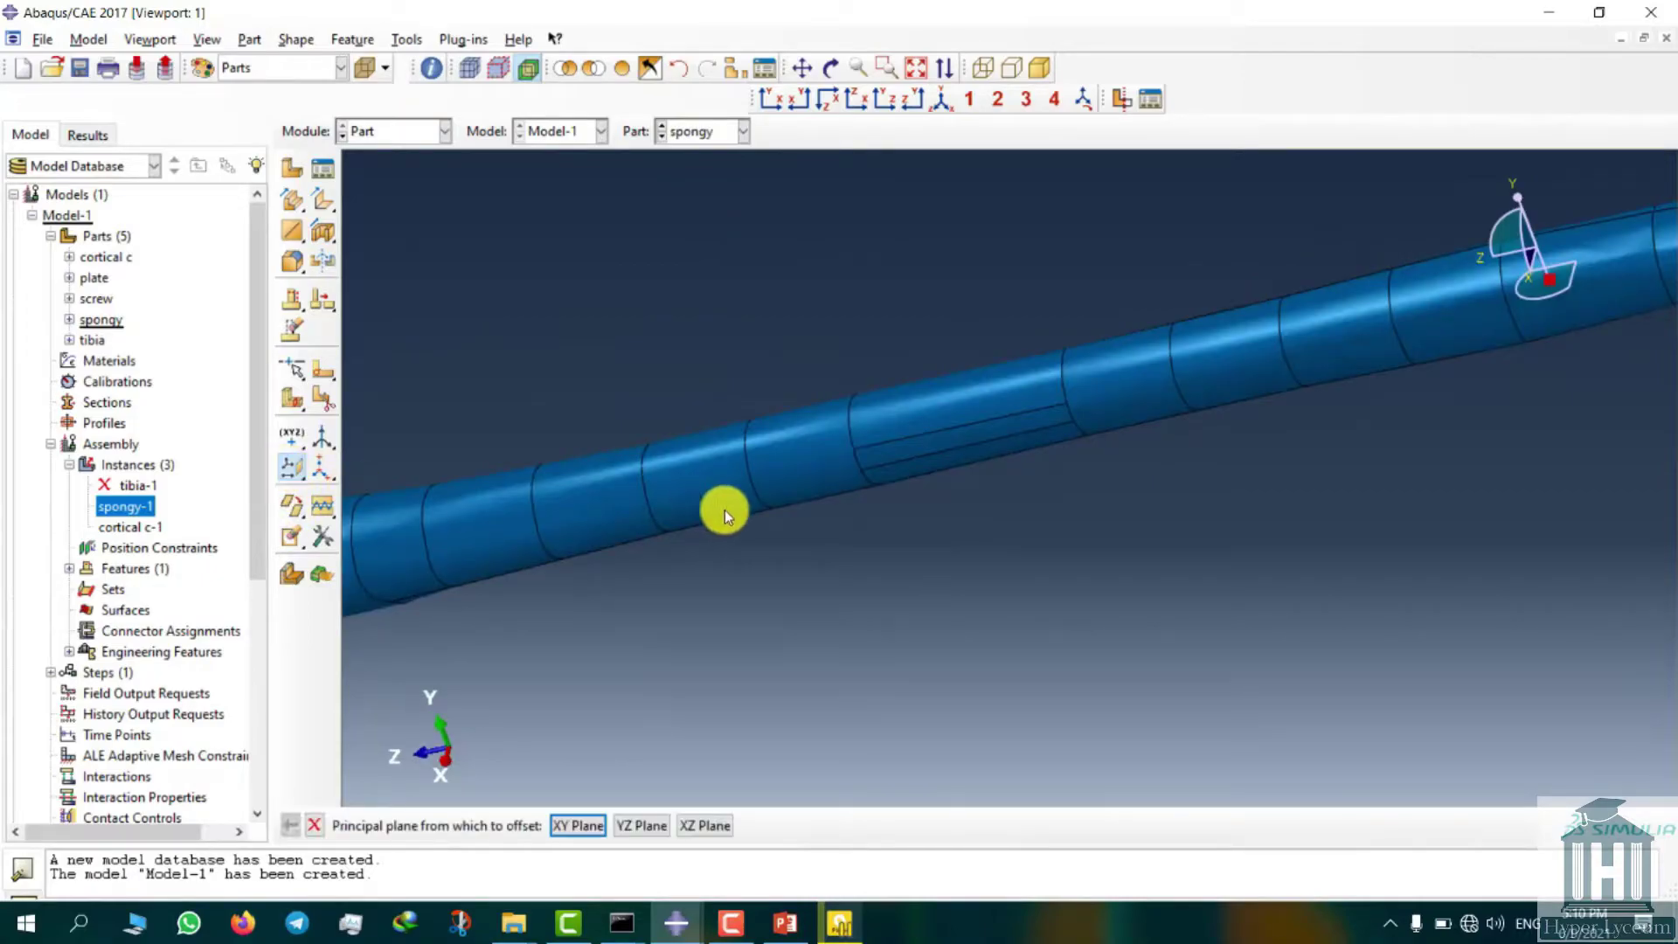
click(704, 826)
text(3)
key(Return)
- Start an extruded cut sketch on the spongy part's datum plane, using an edge of the bone as vertical and on the right
click(323, 231)
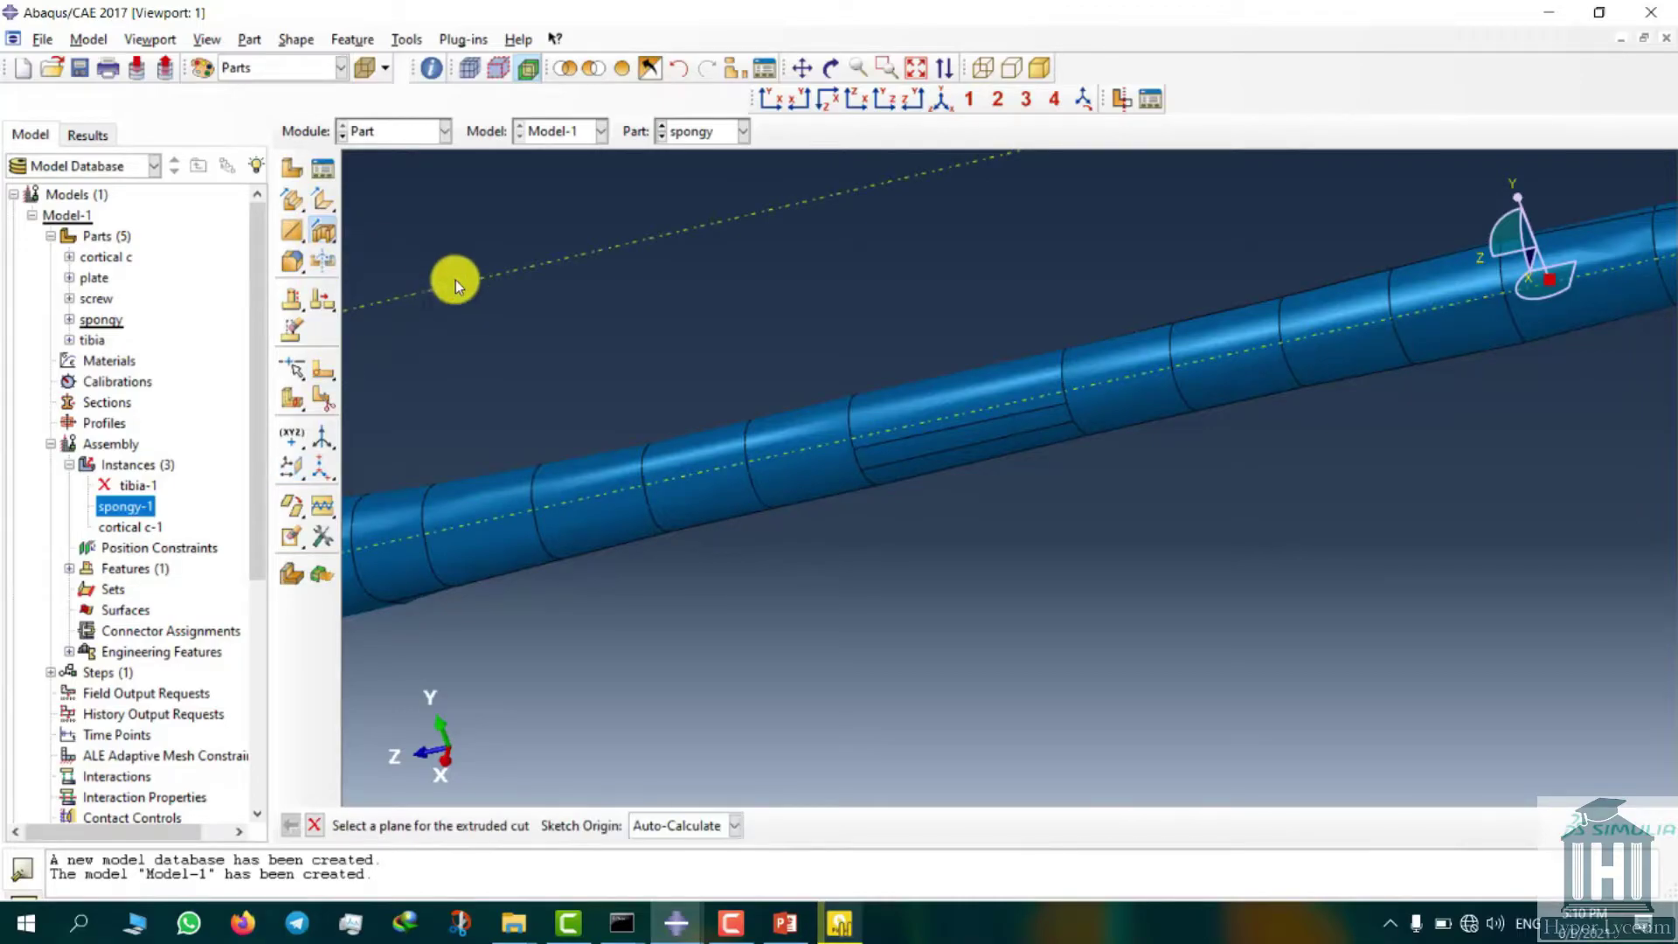
click(459, 287)
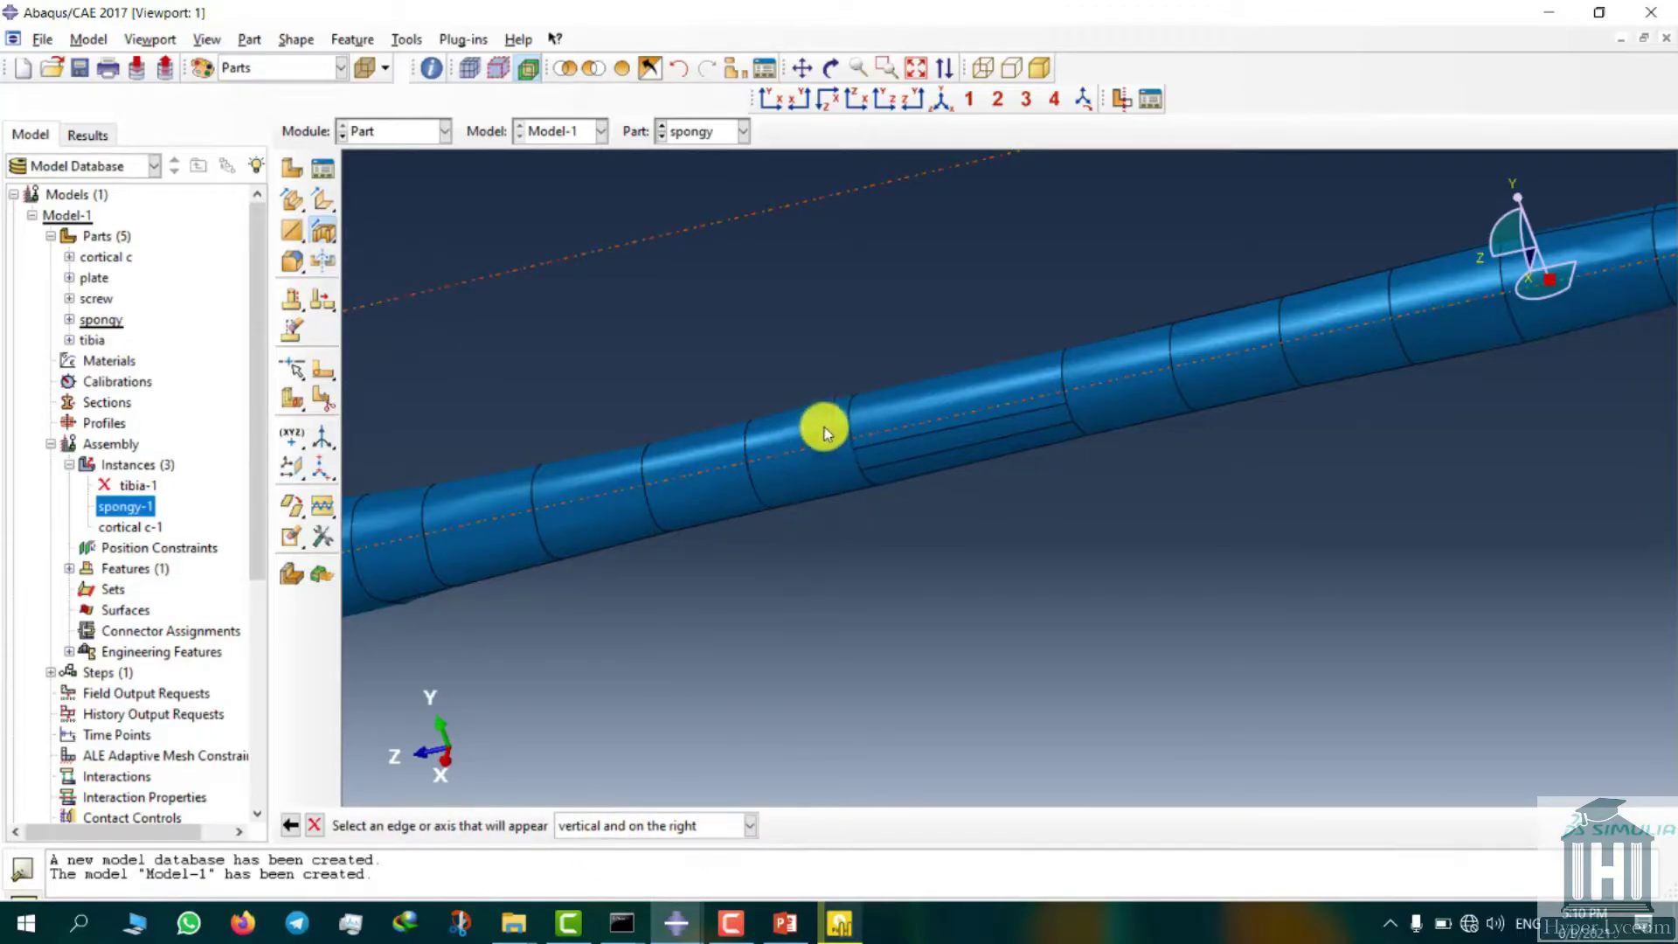
click(889, 442)
scroll(1009, 398, up, 3)
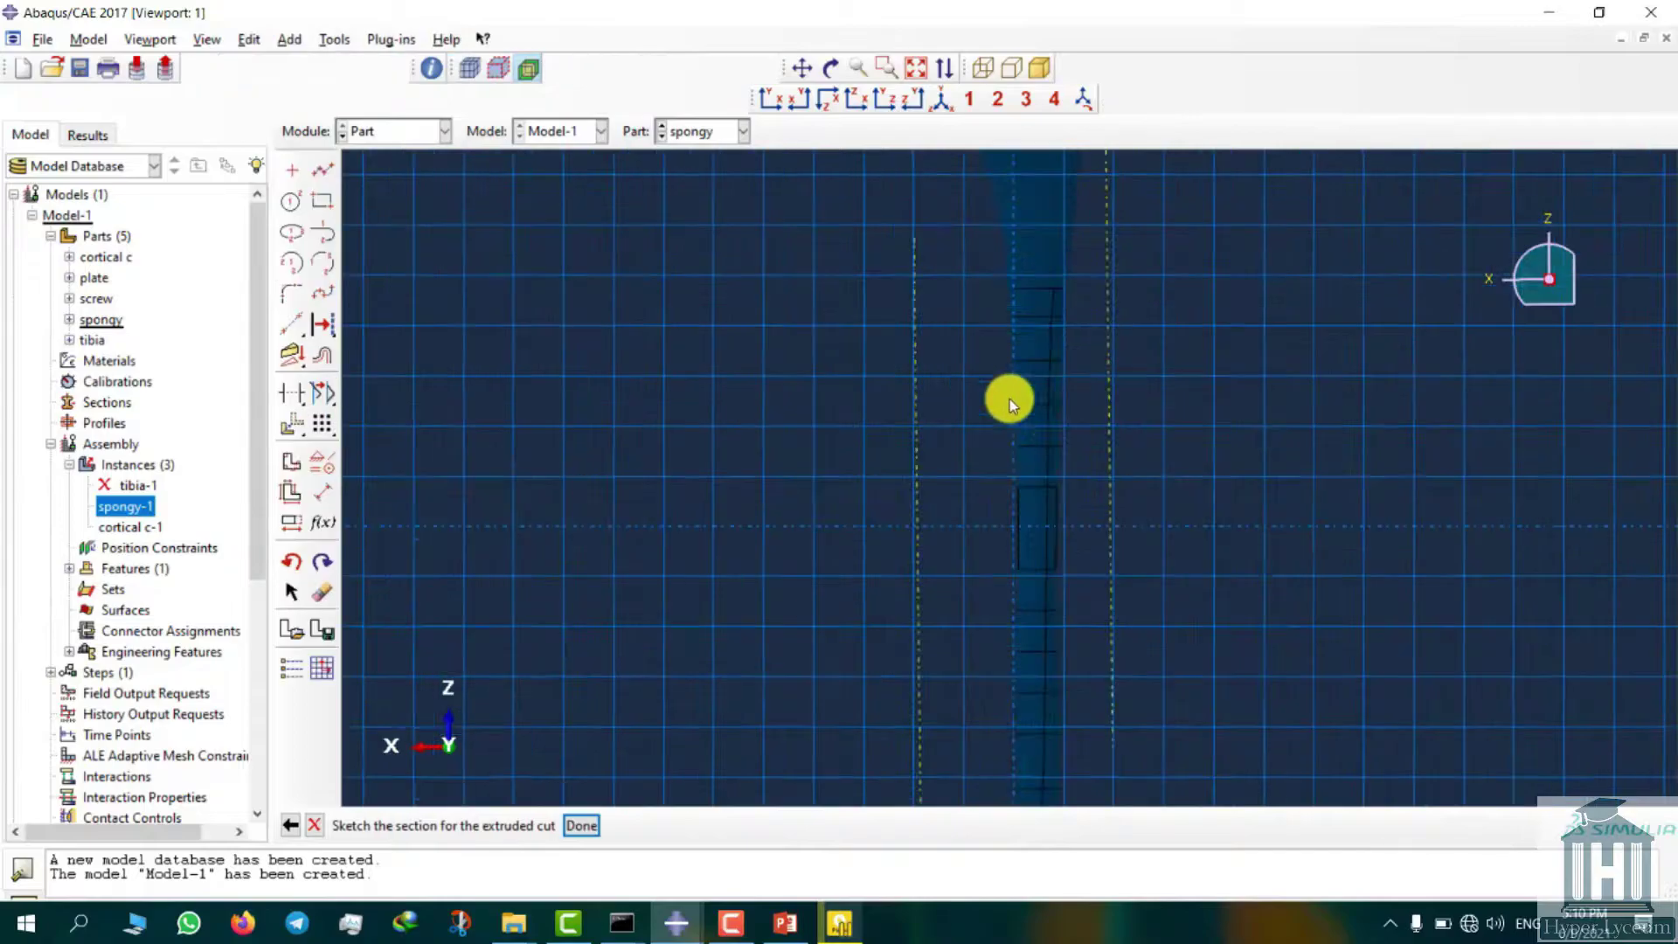
- Sketch a horizontal construction line across the bone and move it onto the sketch's horizontal axis
click(291, 324)
scroll(986, 559, up, 5)
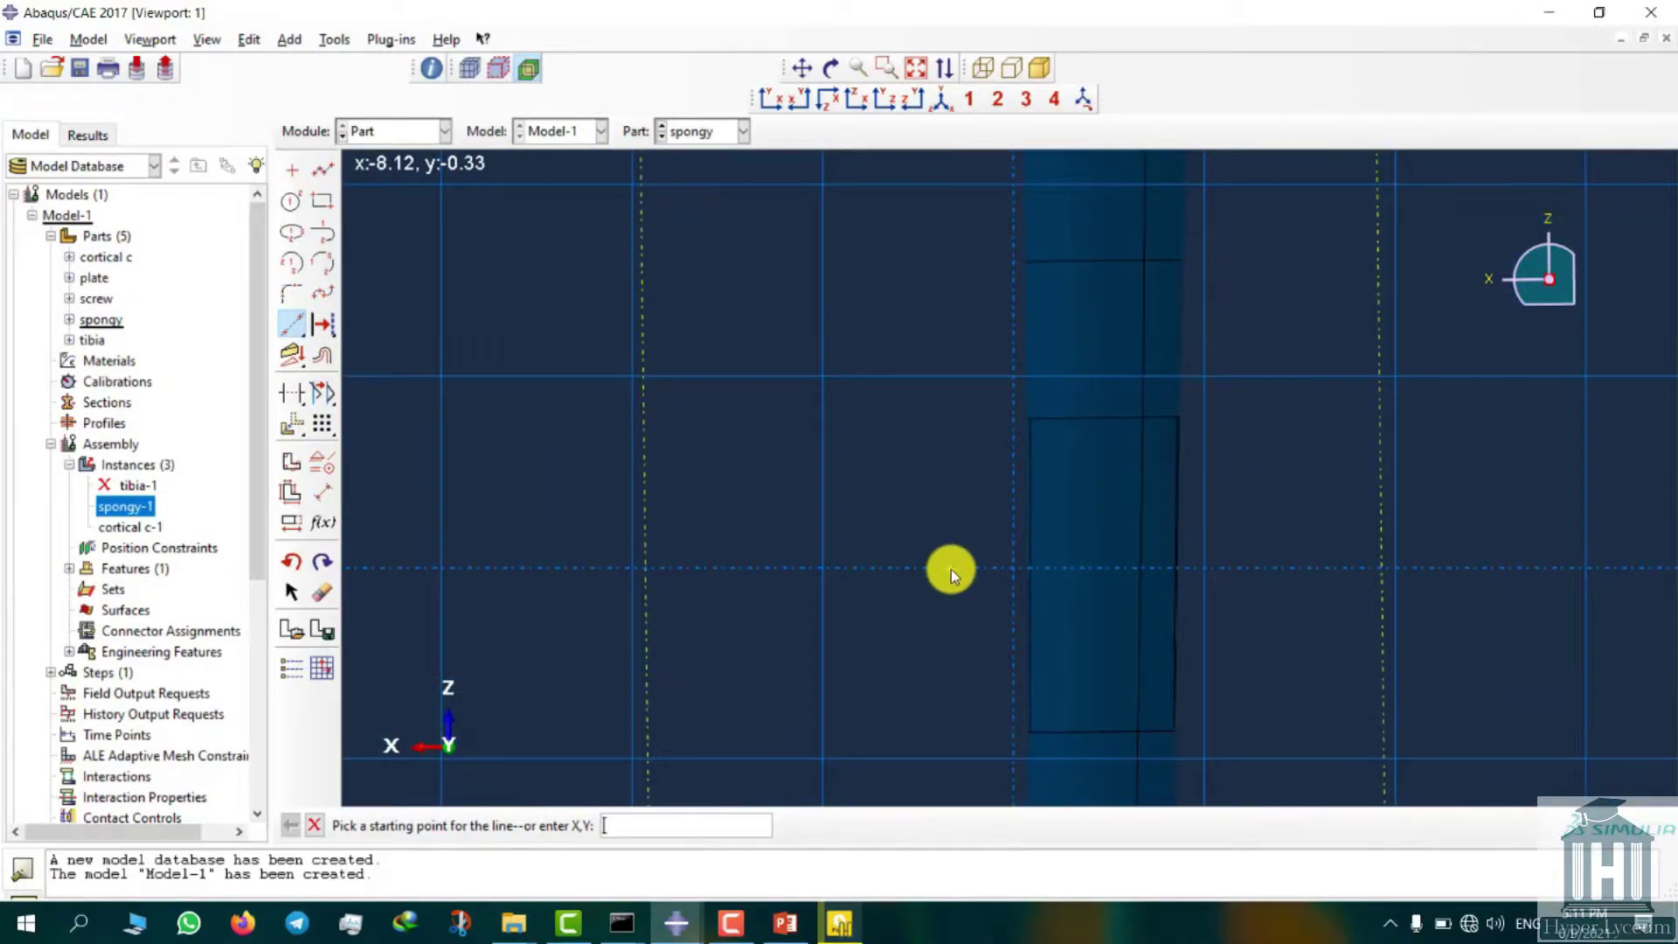
click(951, 569)
click(993, 573)
scroll(812, 620, up, 5)
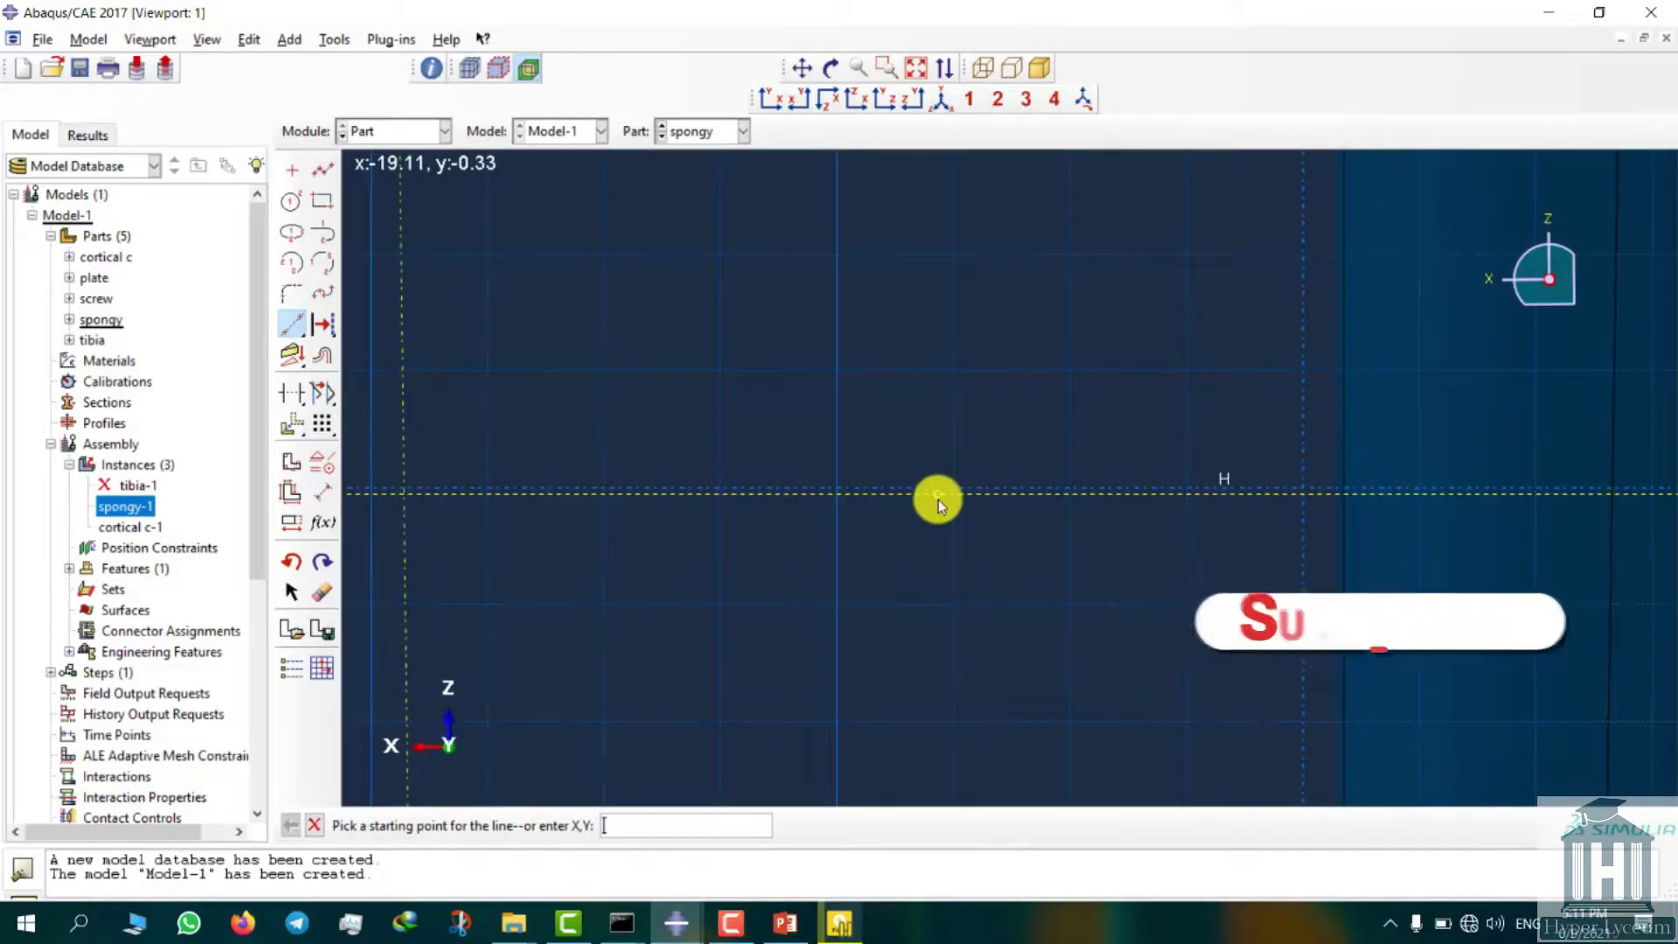
click(296, 590)
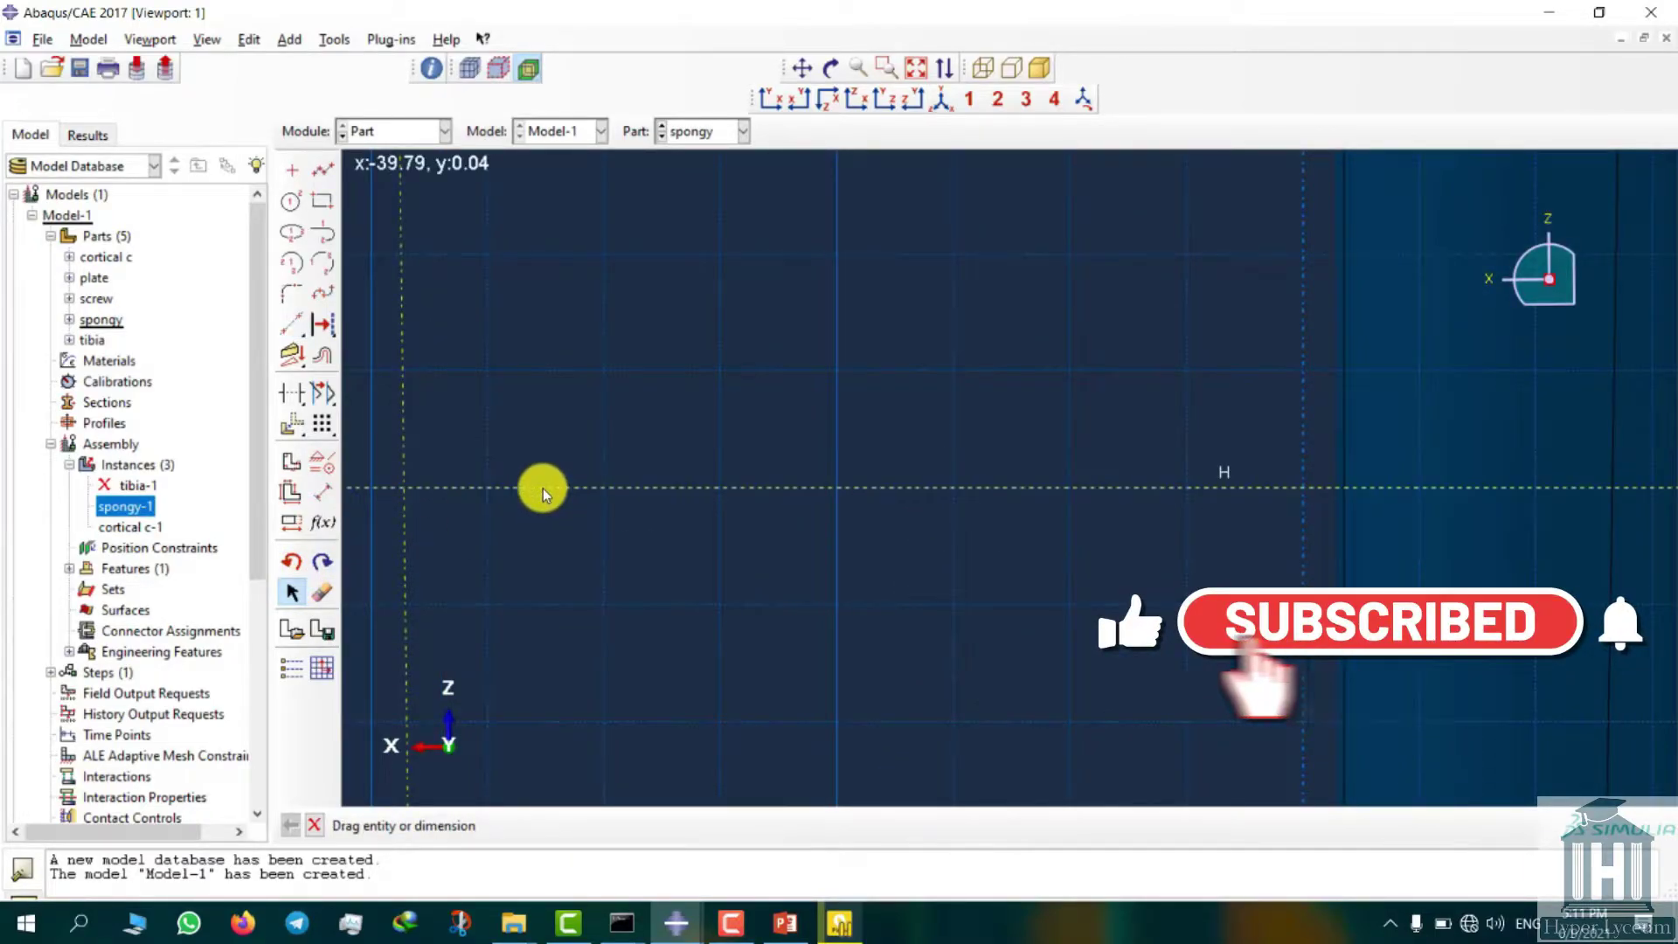
- Apply a Fixed constraint to the horizontal construction line
click(291, 355)
click(52, 392)
click(985, 488)
click(572, 826)
click(128, 249)
- Sketch a thin rectangle about 29.5 wide and 1.7 high across the bone, below the horizontal construction line
click(322, 202)
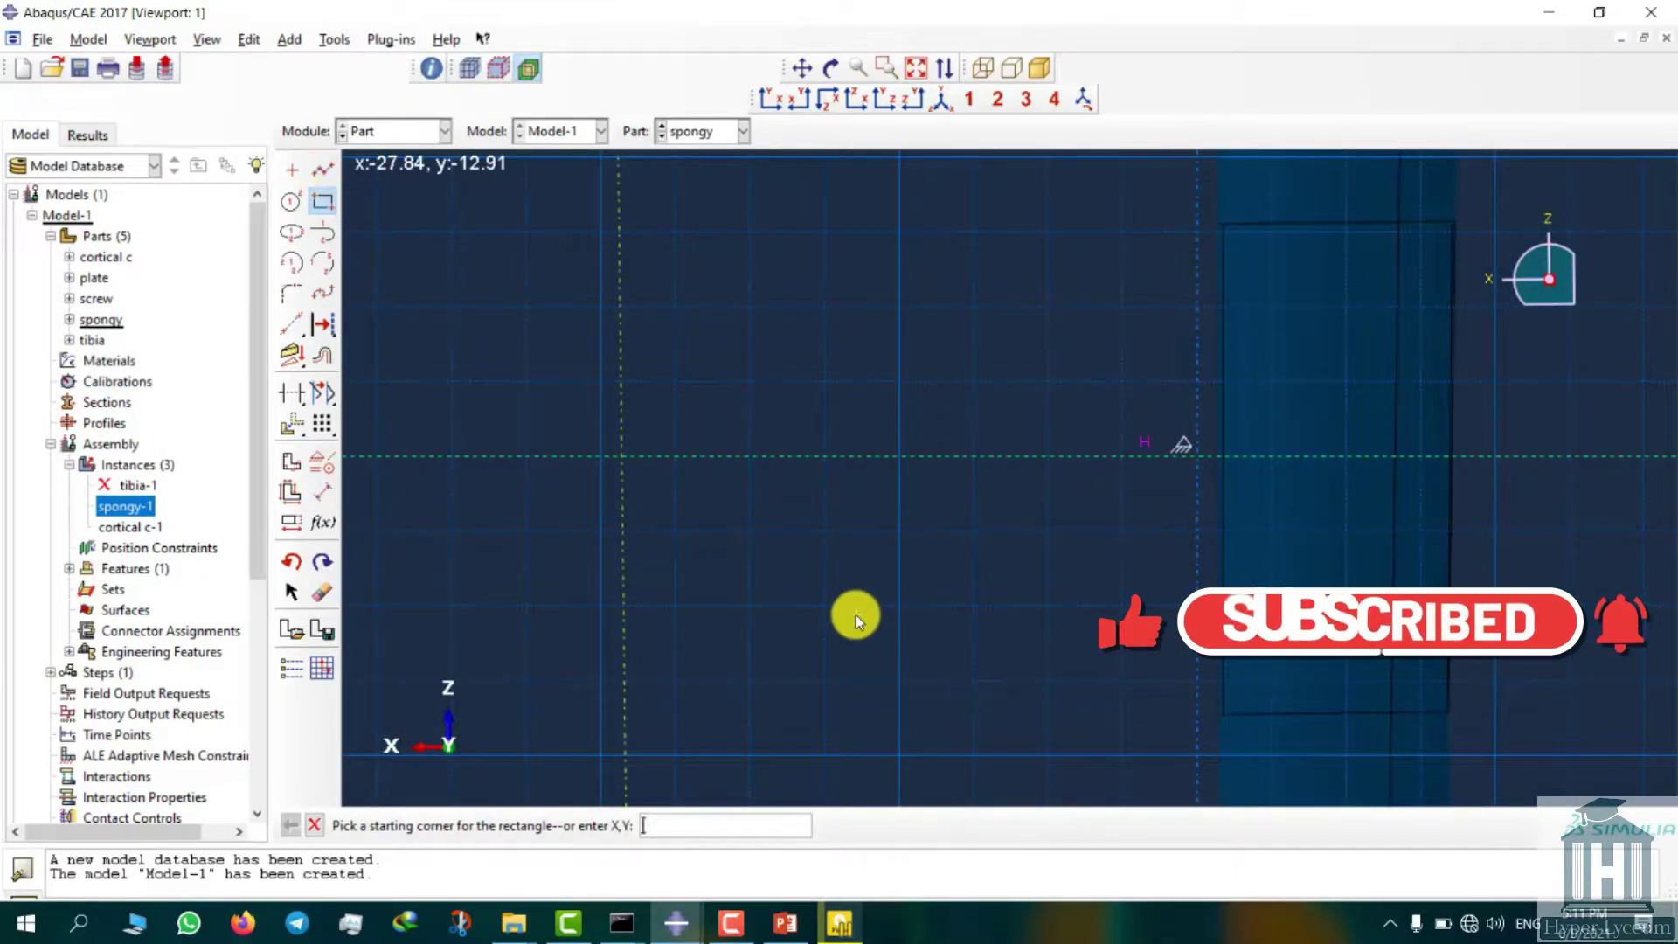
scroll(856, 616, up, 2)
scroll(1039, 428, down, 2)
mouse_move(1140, 674)
ctrl+alt+middle_down()
mouse_move(1116, 533)
mouse_move(1117, 646)
mouse_move(931, 339)
ctrl+alt+middle_up()
scroll(1120, 651, up, 2)
scroll(896, 322, down, 2)
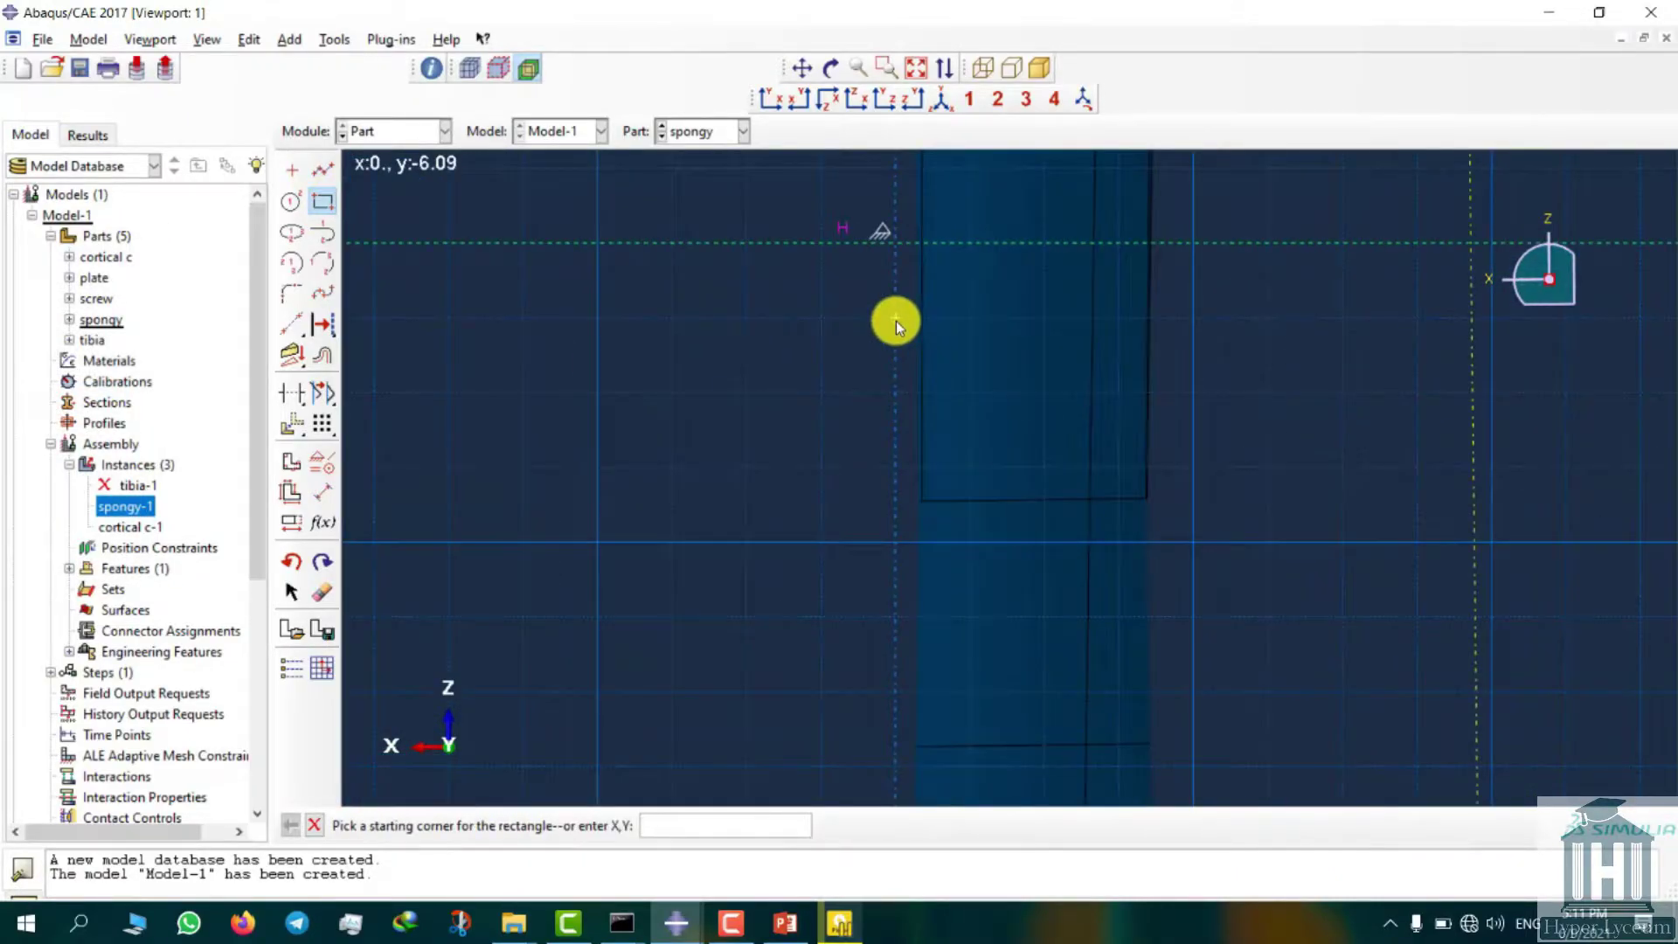
click(842, 318)
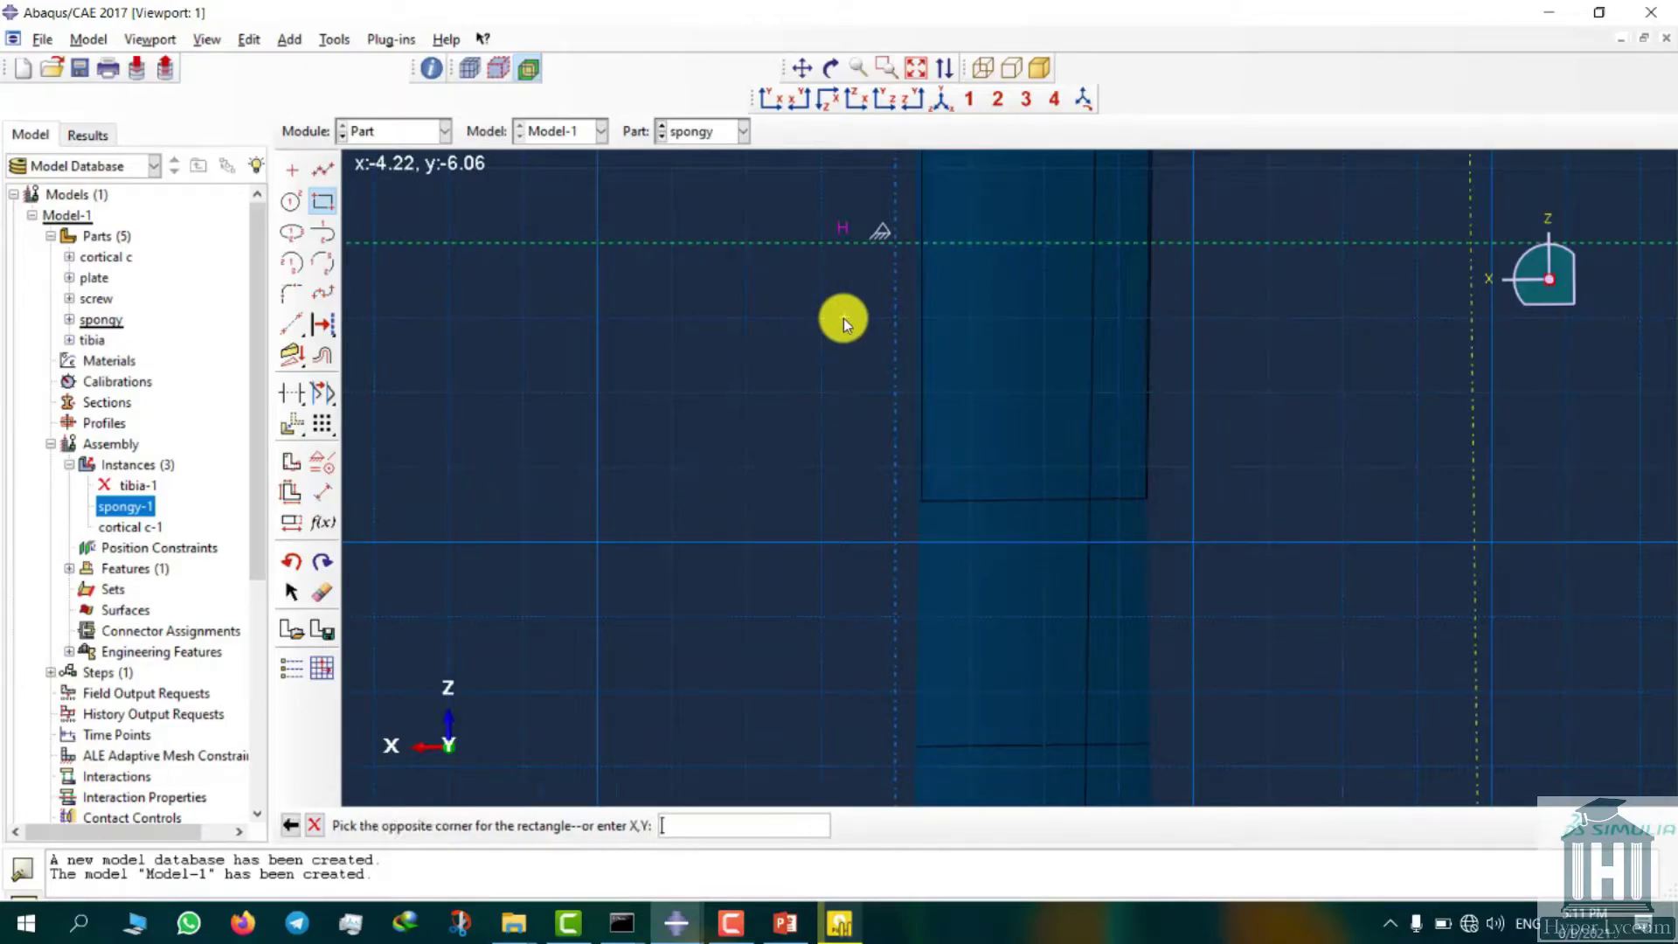
click(1205, 338)
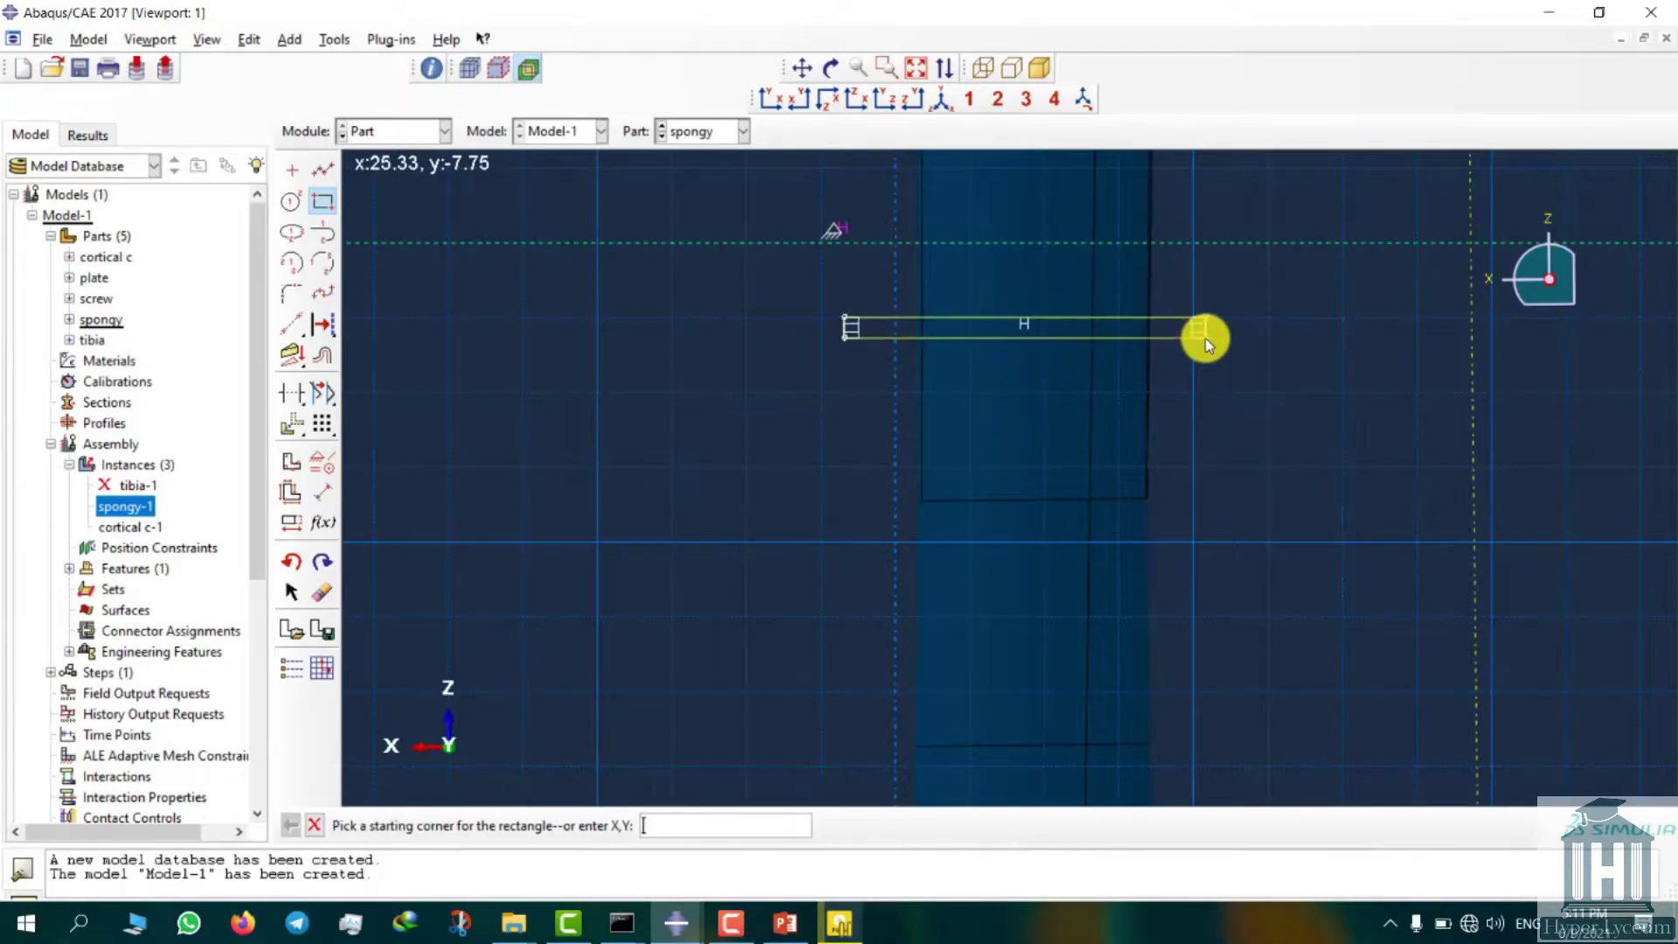
- Dimension the rectangle's short side and set its height to 2
click(322, 492)
scroll(879, 333, up, 3)
click(880, 334)
click(652, 341)
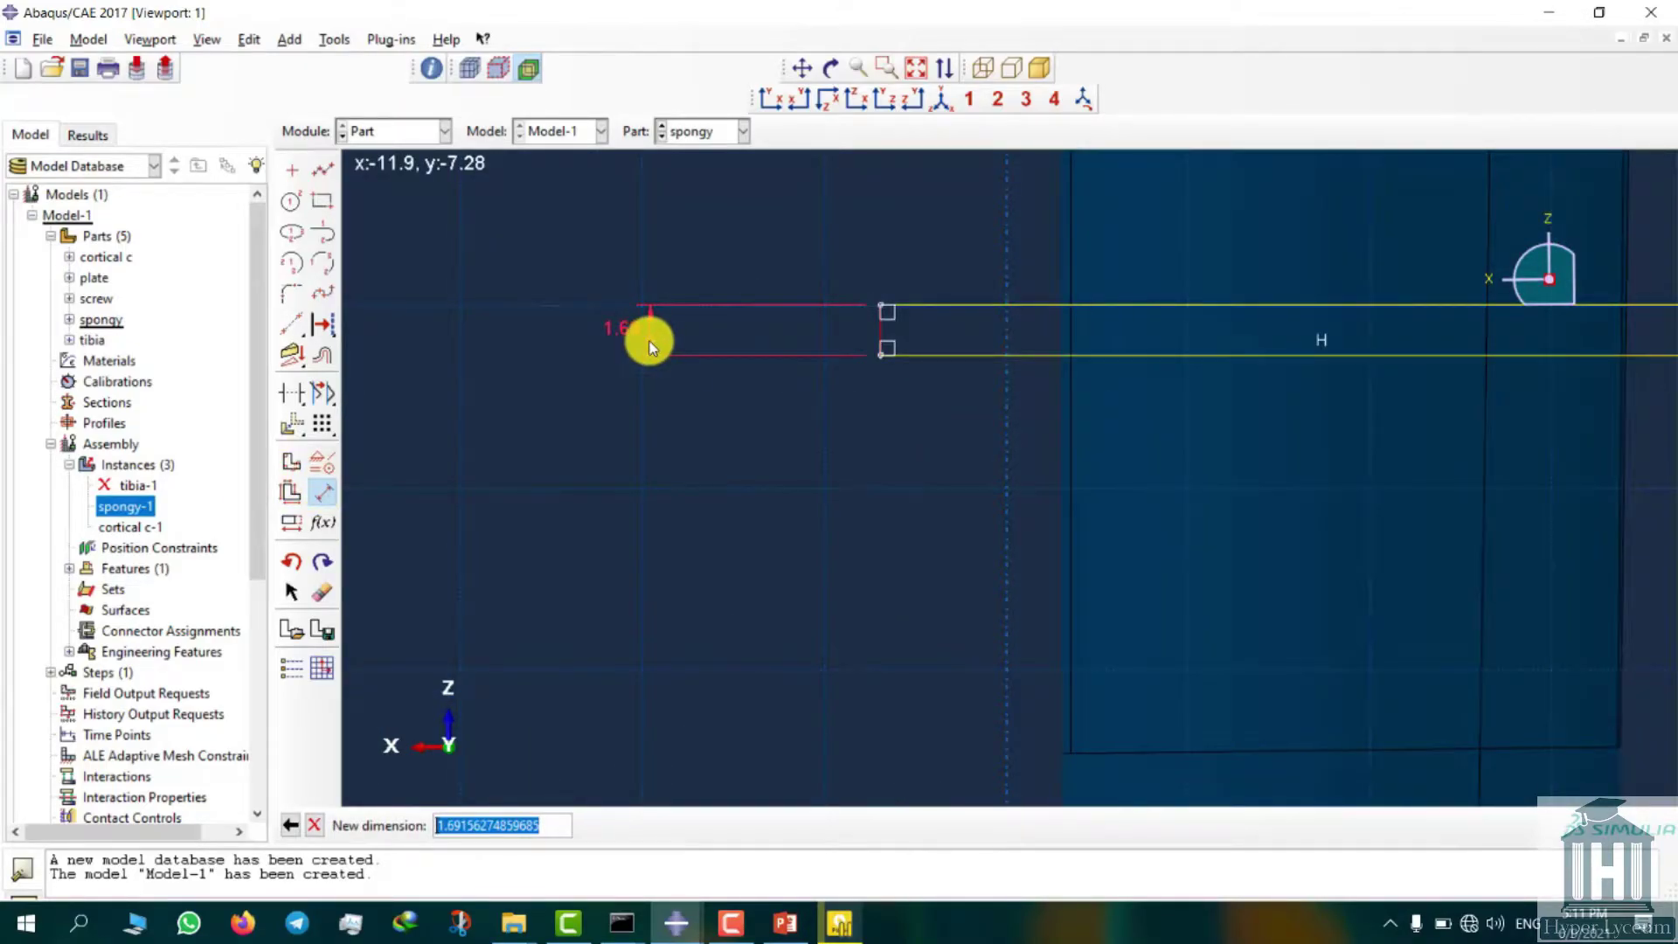
text(2)
key(Return)
- Dimension the rectangle's upper edge at 15.55 from the horizontal construction line
scroll(719, 402, down, 3)
click(883, 298)
click(891, 357)
click(886, 321)
text(15.55)
key(Return)
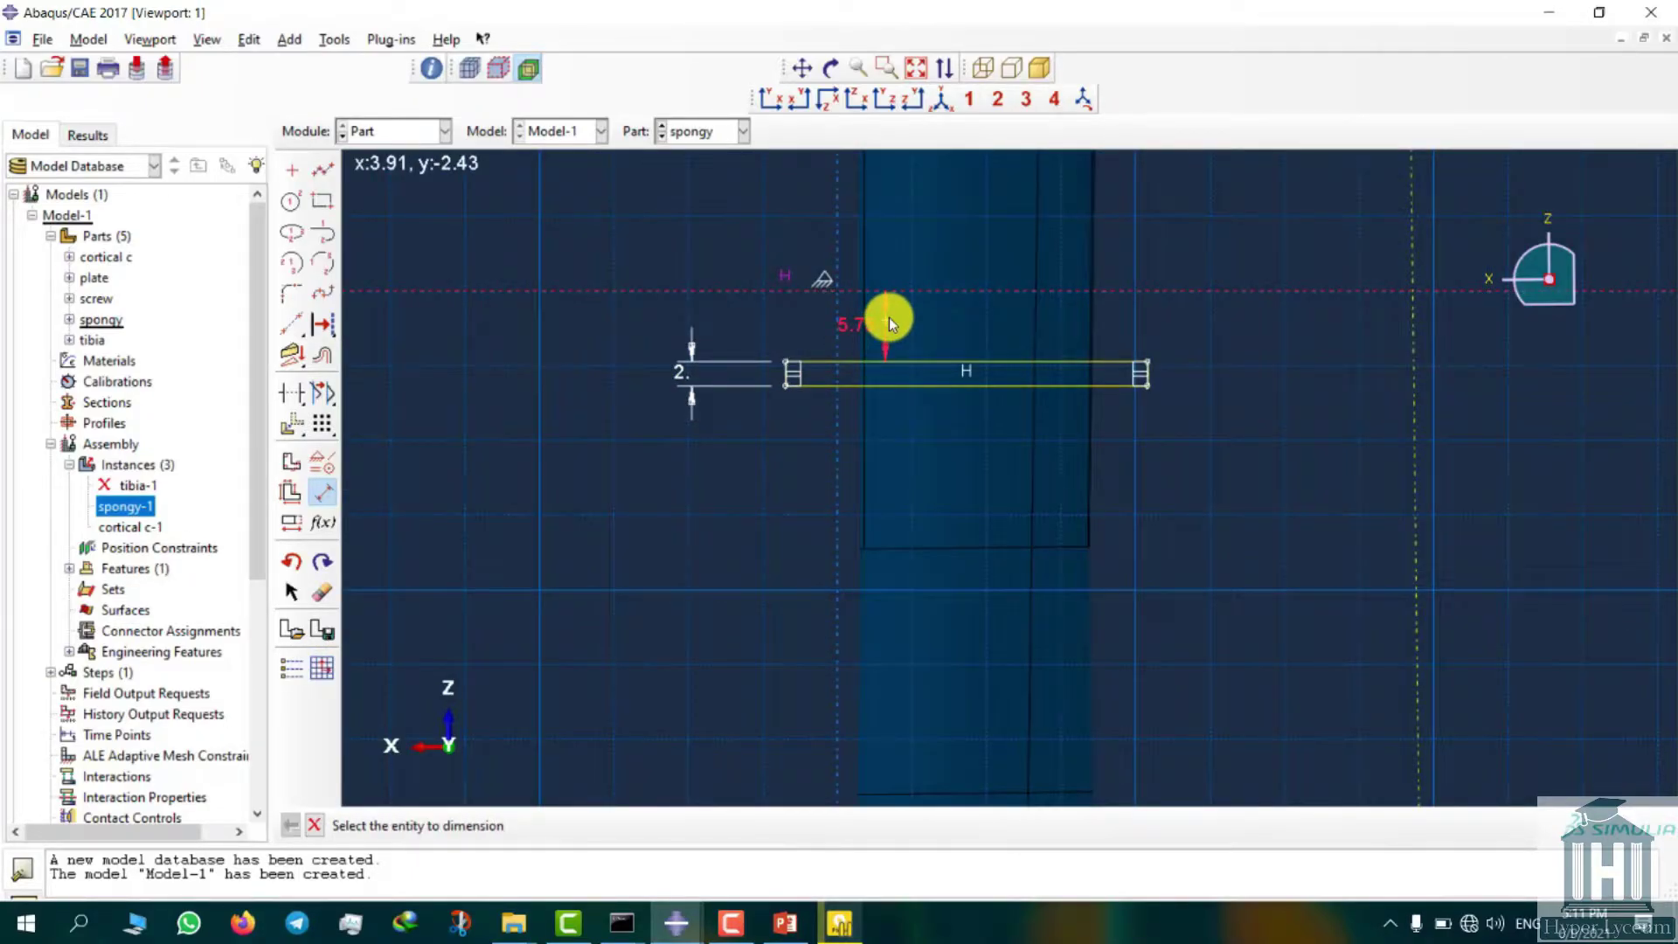
scroll(889, 317, down, 3)
click(314, 826)
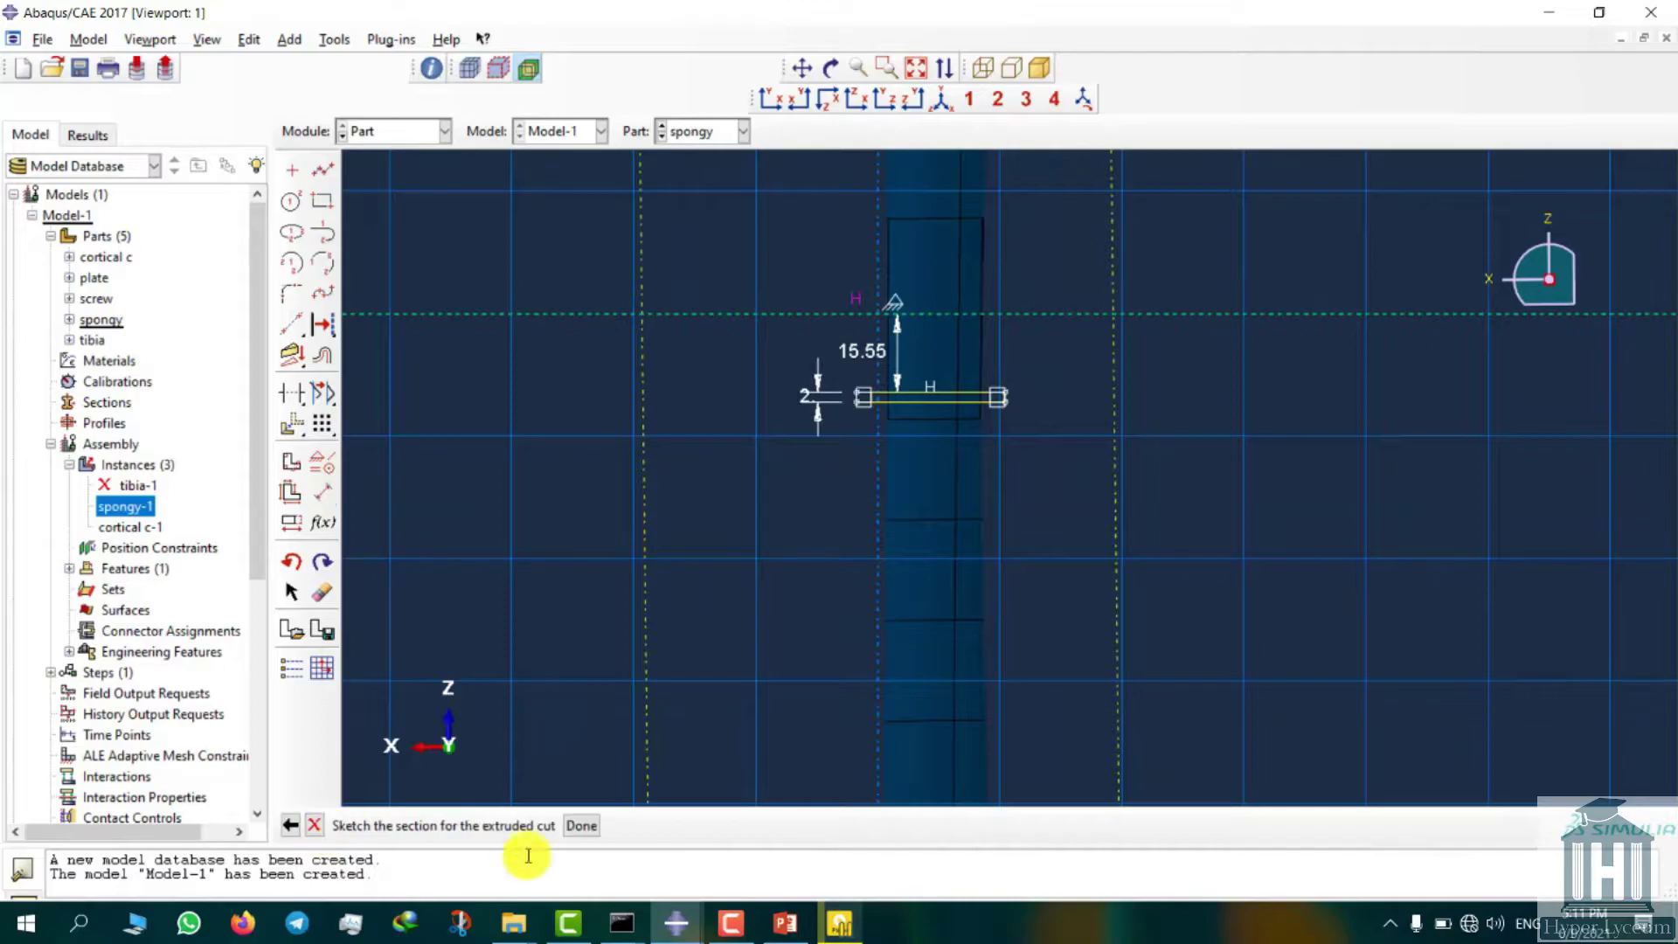
- Finish the sketch and cut the rectangle through the spongy part
click(581, 825)
click(91, 446)
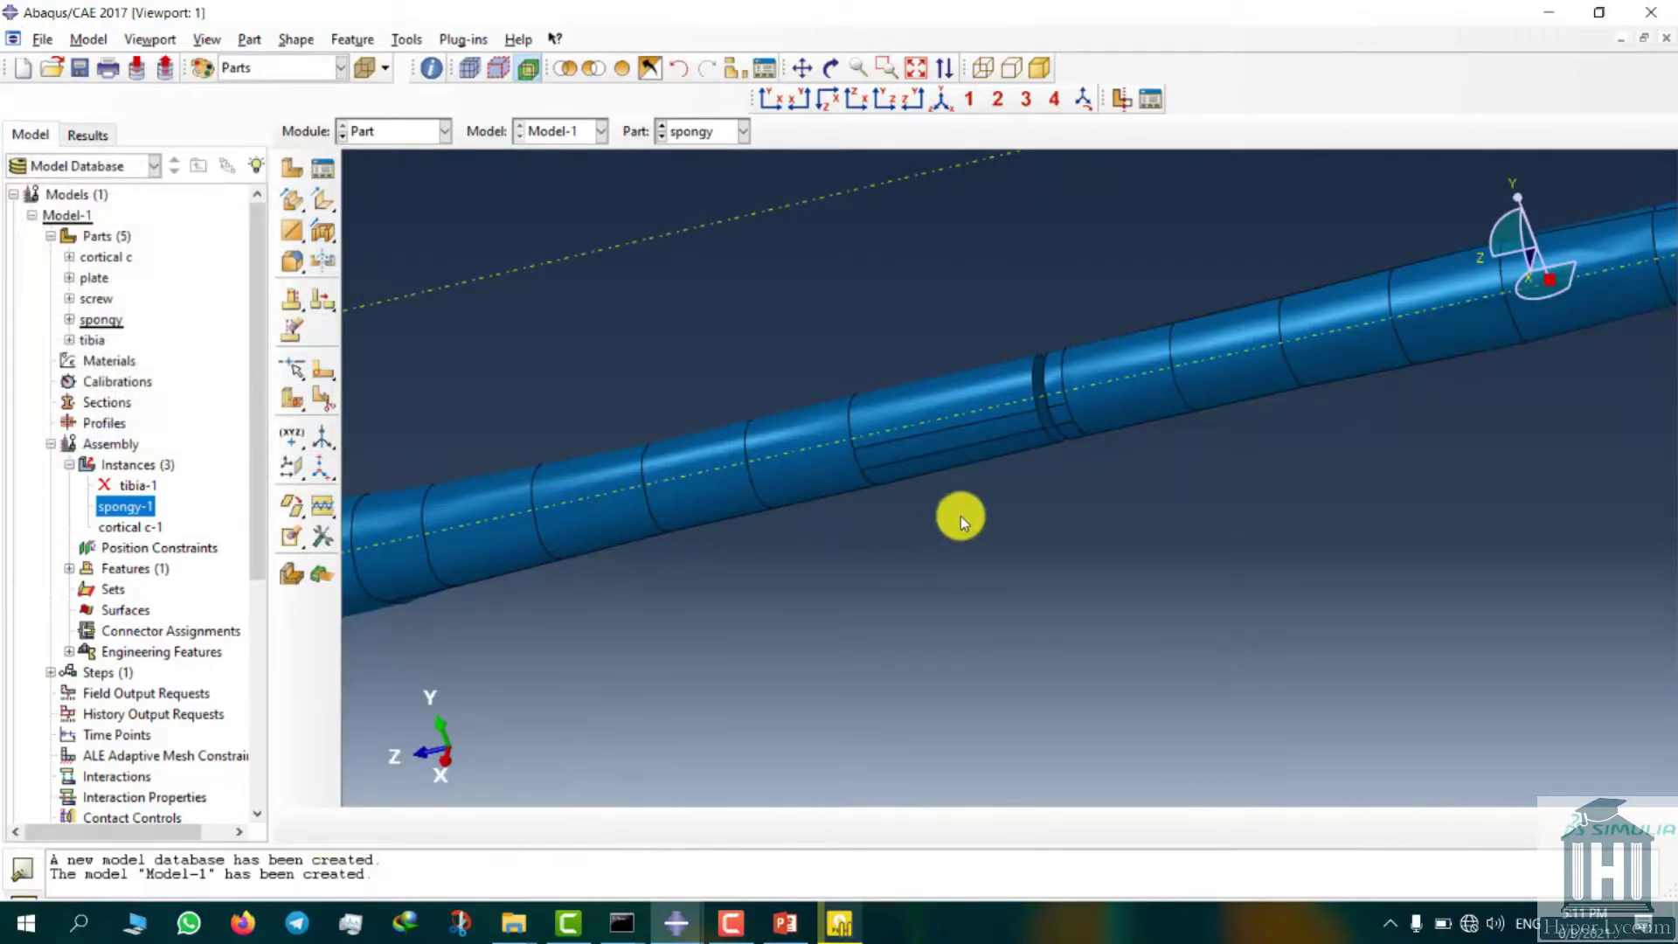
scroll(1017, 447, down, 3)
- Switch to the Assembly module and create a dependent instance of the plate part
click(431, 131)
click(381, 192)
ctrl+alt+drag(1014, 518, 1076, 541)
scroll(984, 560, up, 4)
scroll(1075, 540, down, 6)
click(301, 177)
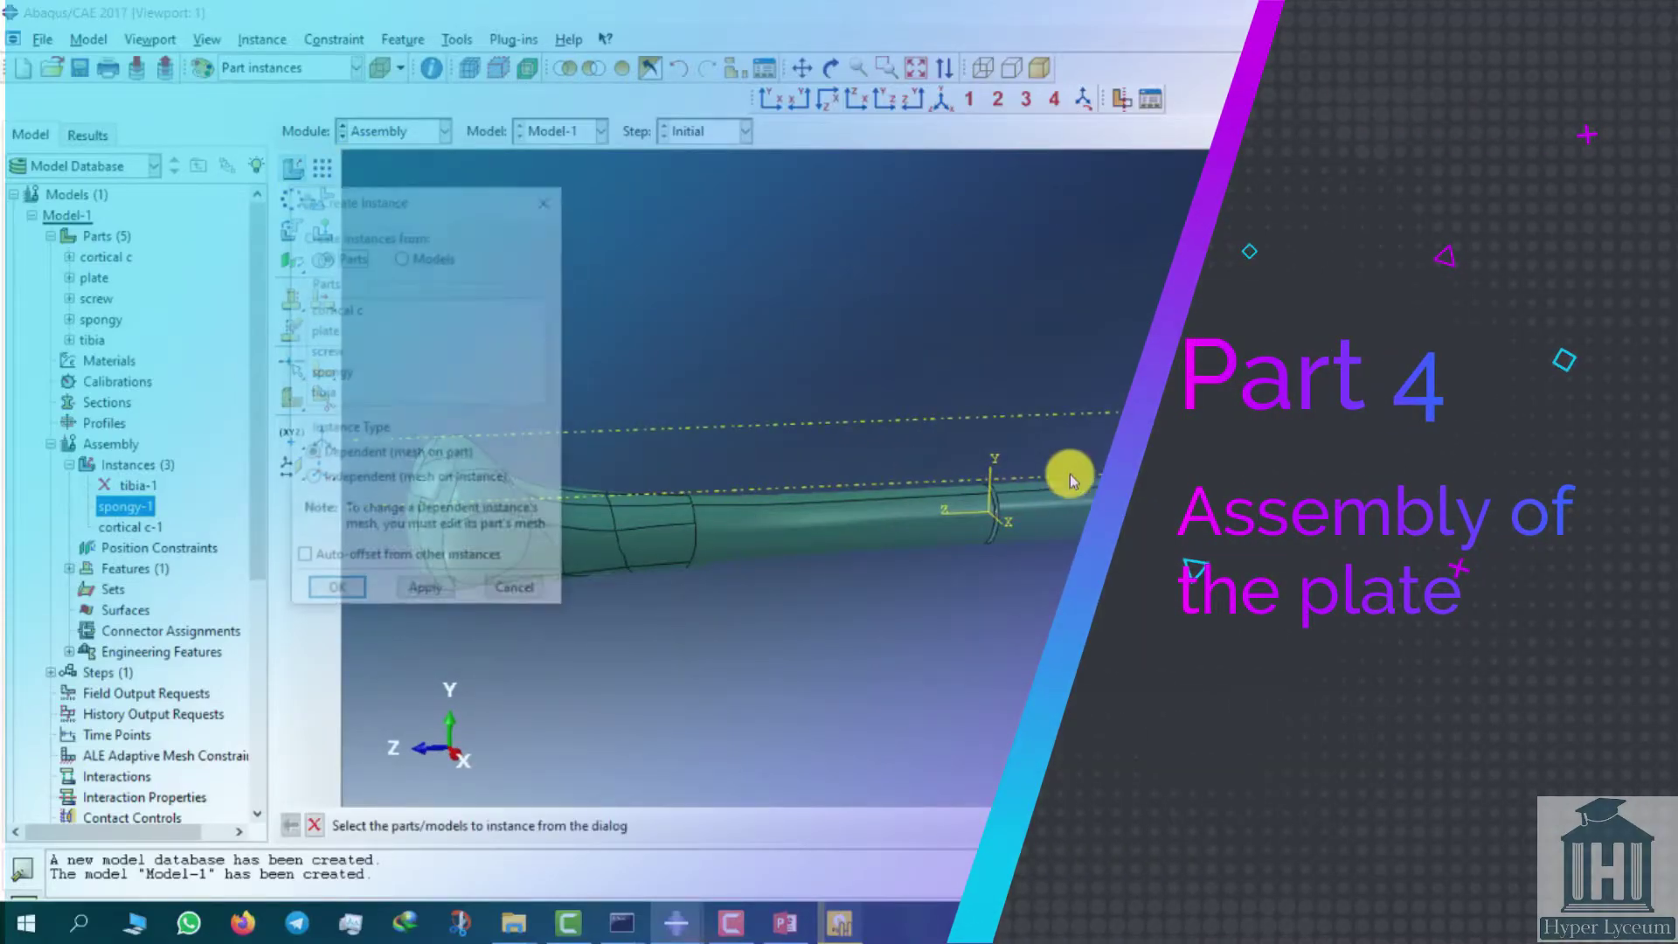
click(342, 334)
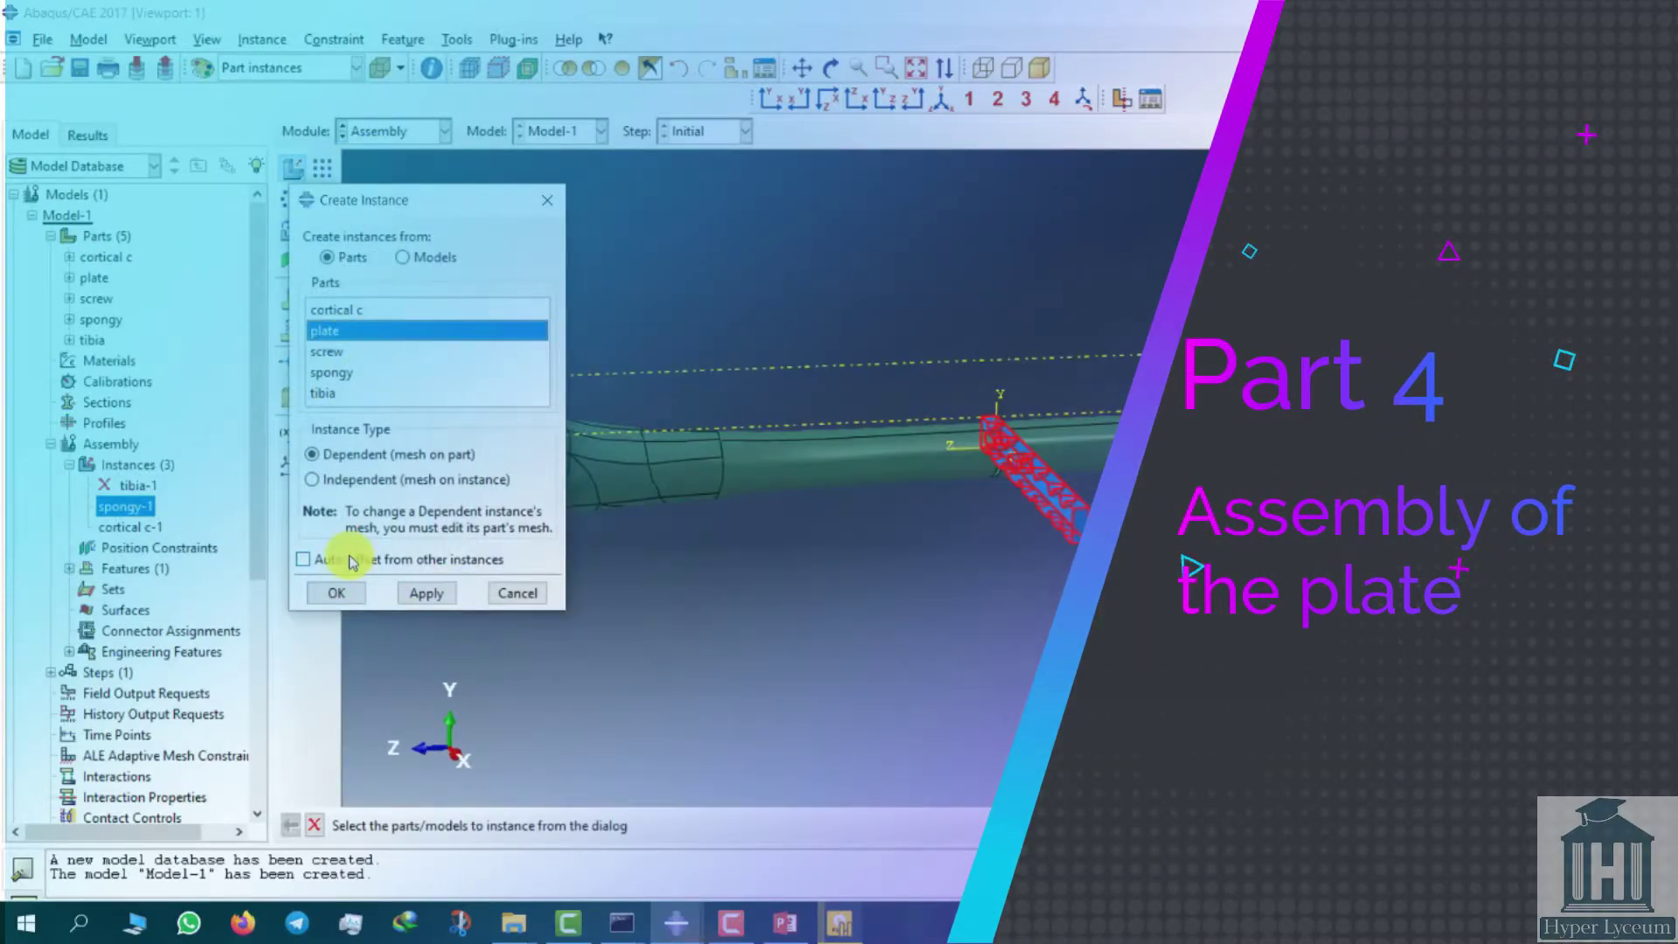
click(337, 592)
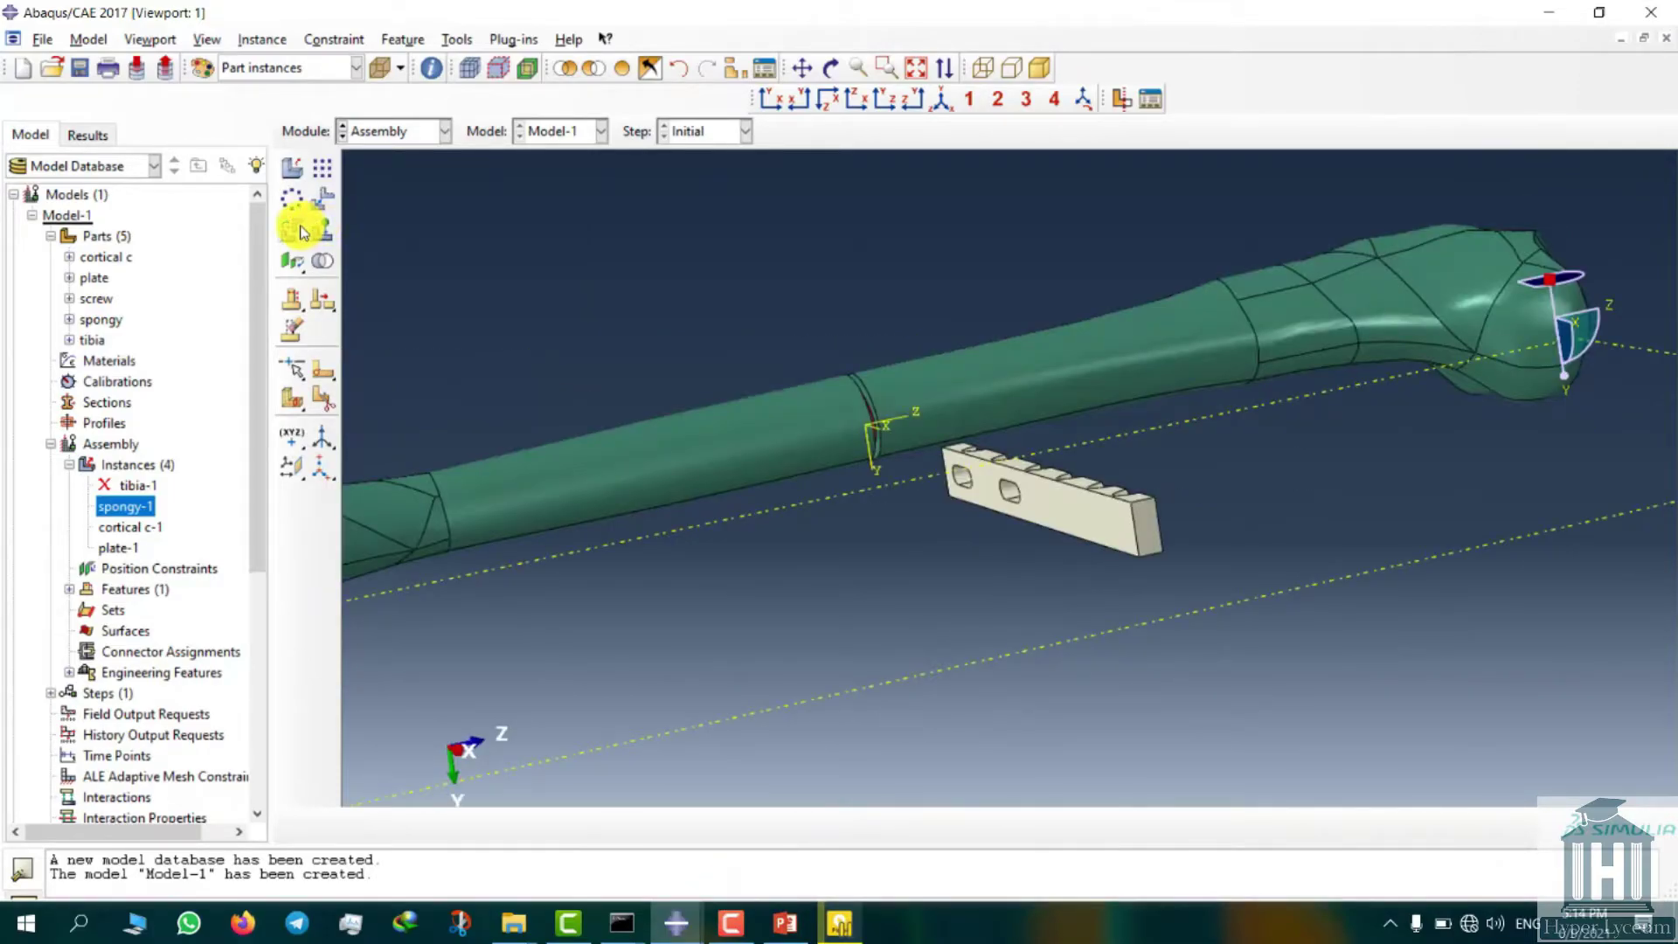
- Rotate the plate instance by 90 degrees about its long edge
click(302, 231)
click(1105, 548)
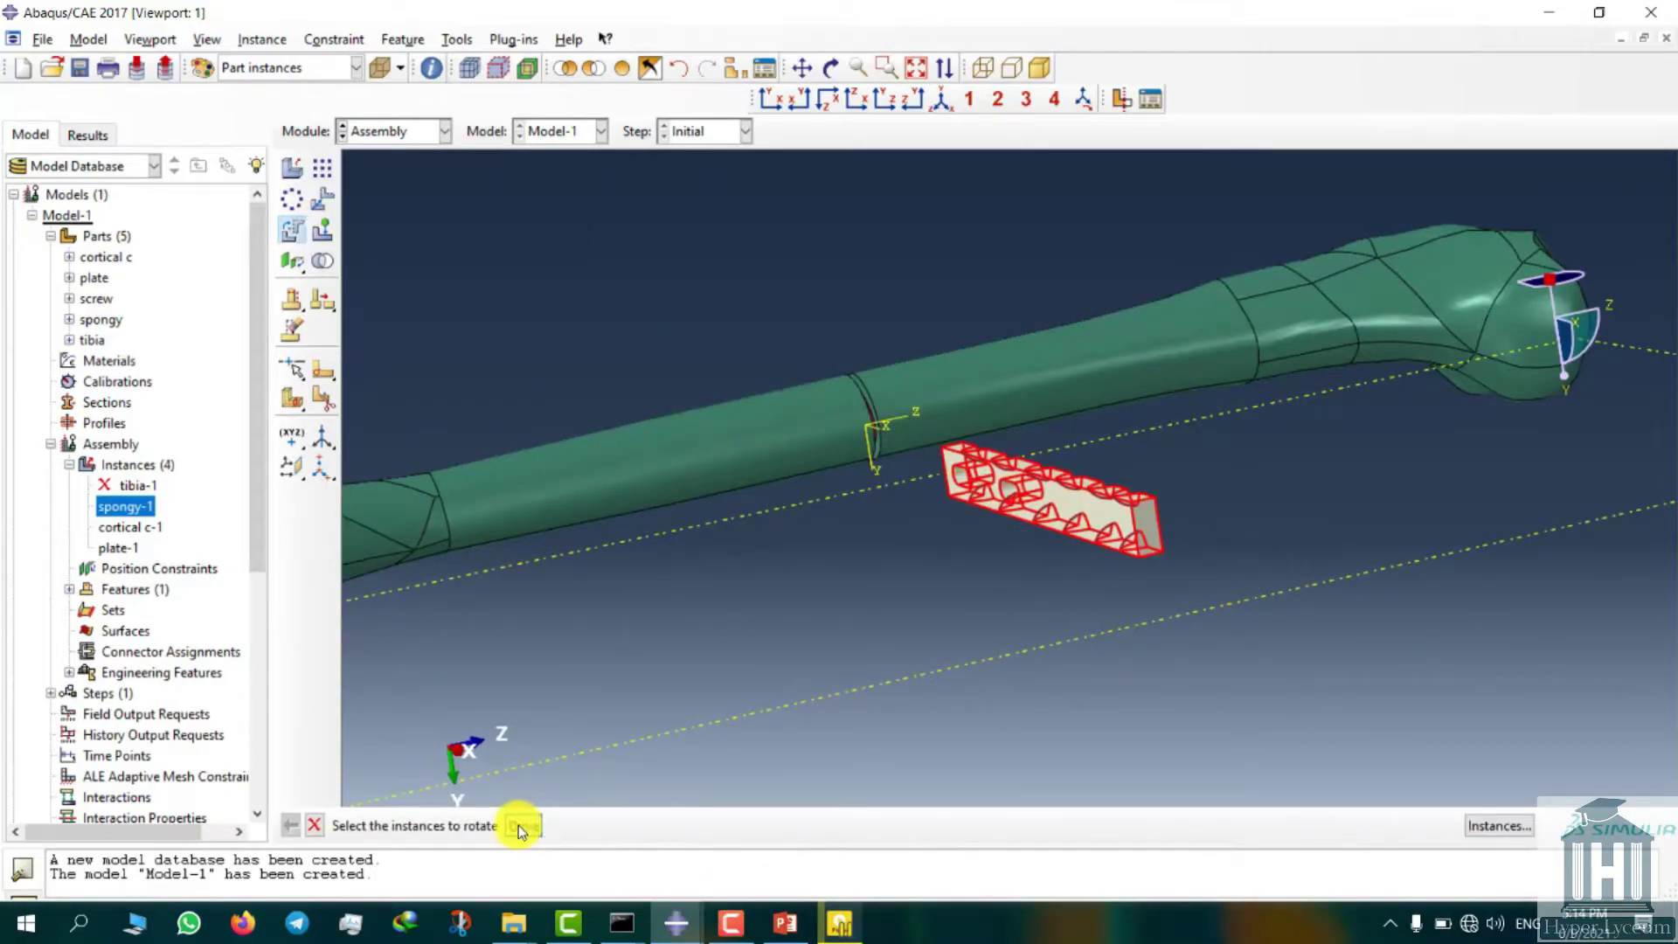
click(524, 824)
scroll(1133, 563, up, 2)
click(1136, 557)
click(977, 505)
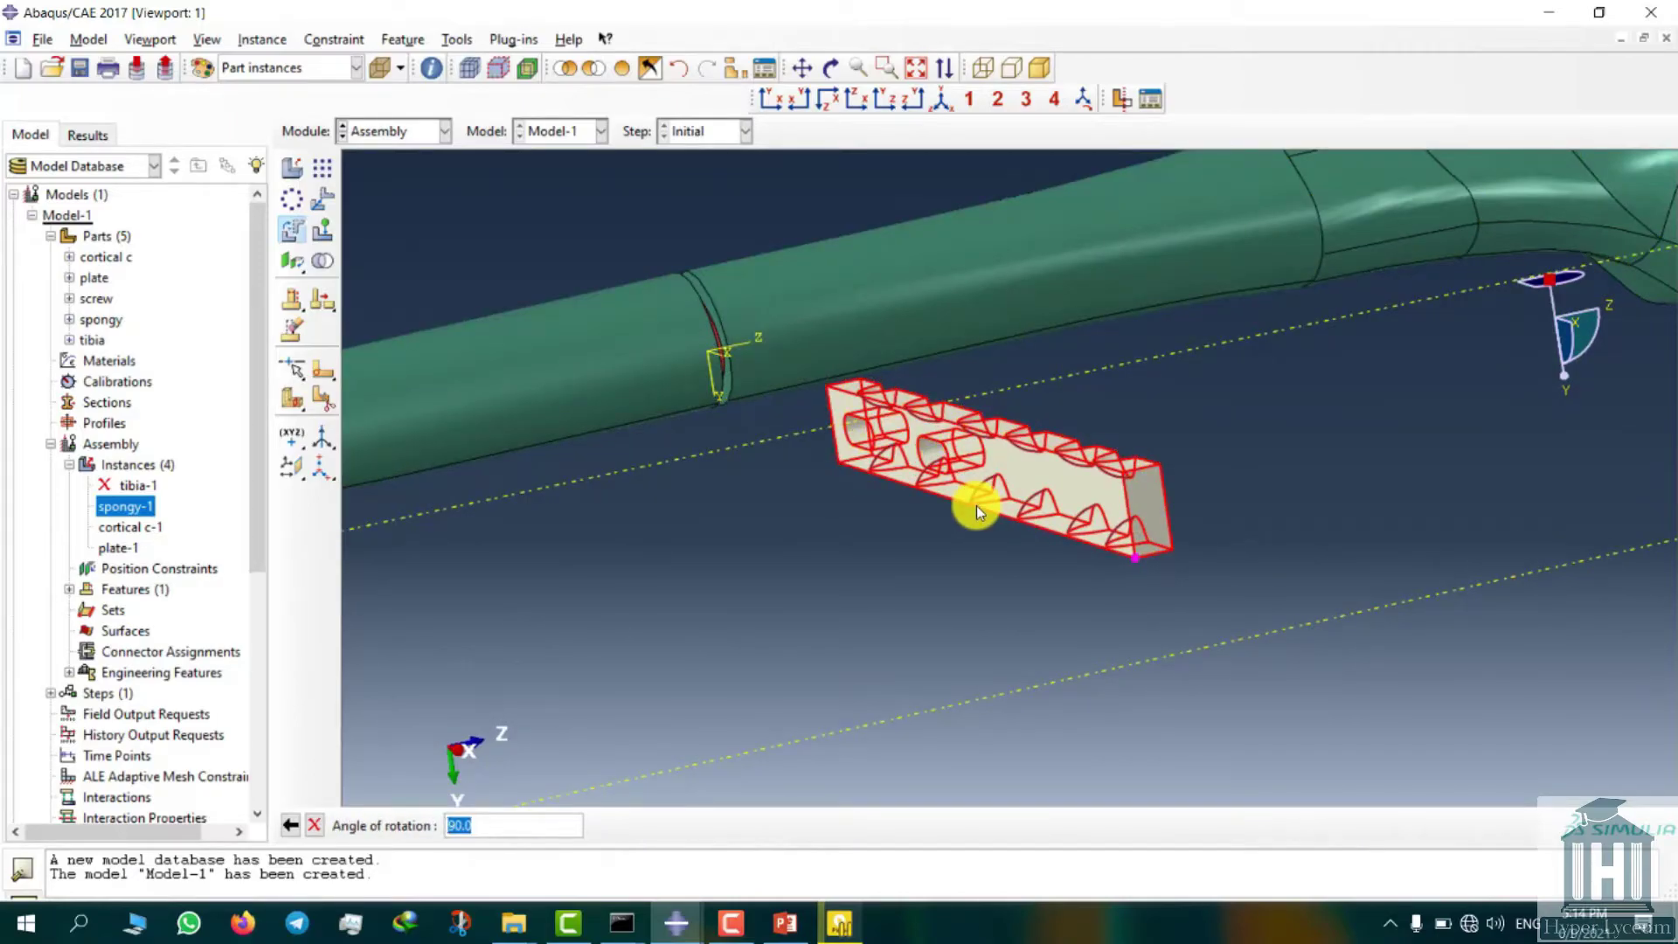
middle_click(982, 506)
middle_click(983, 505)
- Rotate the plate instance by -90 degrees about the short vertical edge at its end, aligning it lengthwise with the bone
scroll(983, 505, down, 3)
ctrl+alt+drag(982, 505, 813, 568)
scroll(792, 631, up, 2)
click(792, 648)
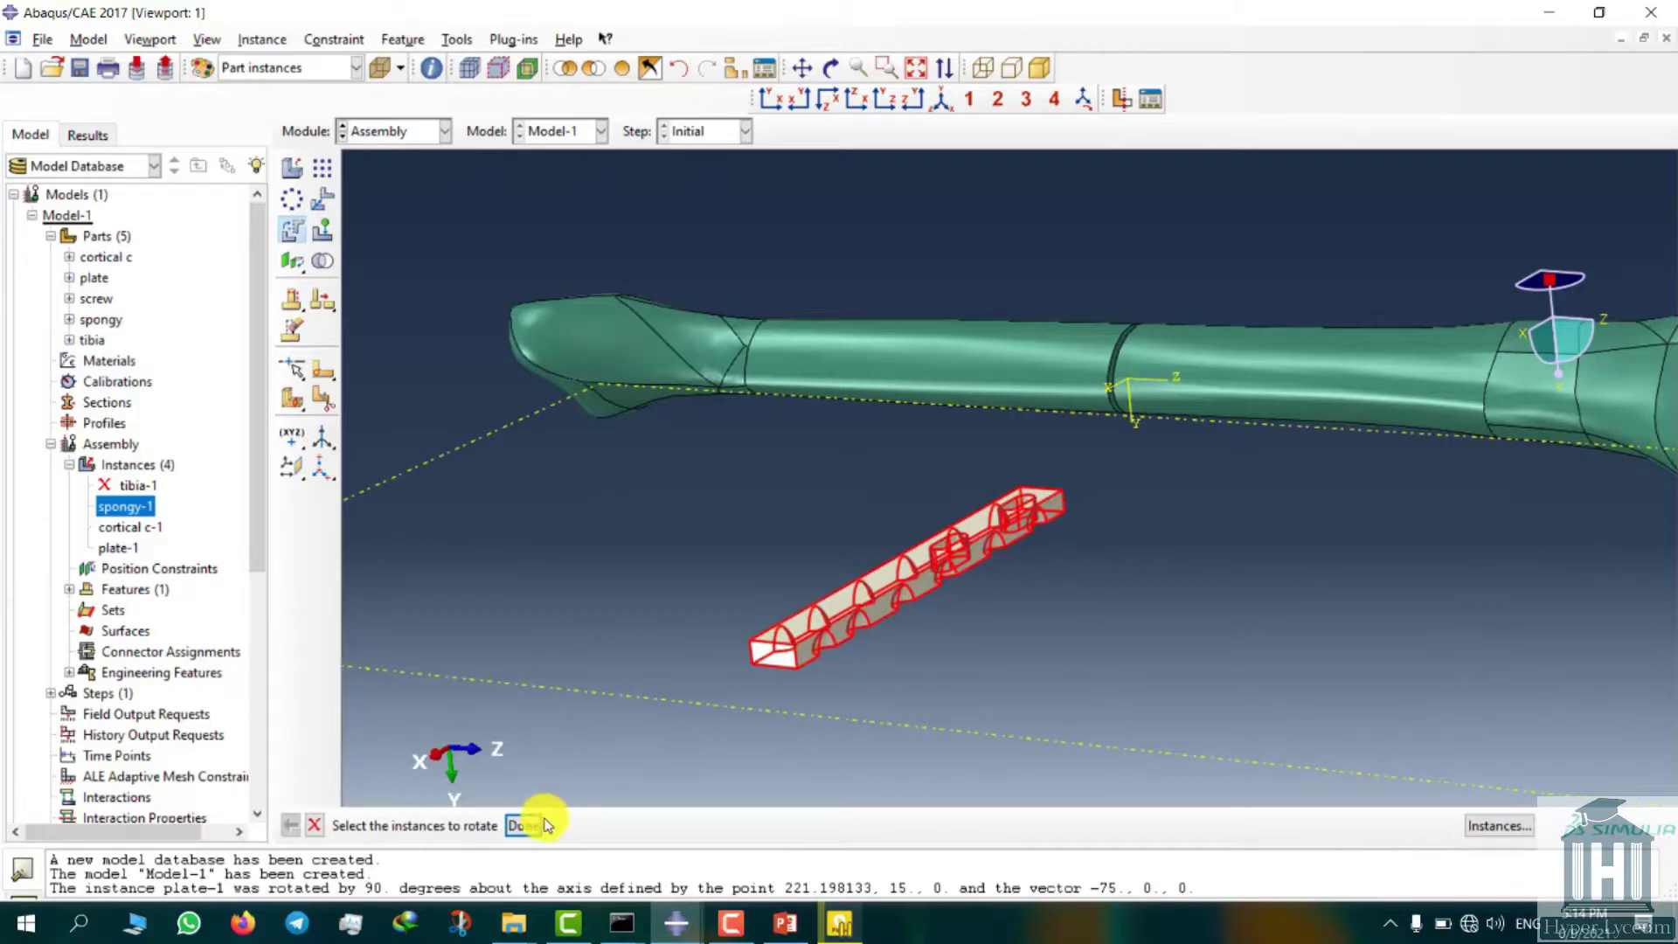
click(525, 825)
scroll(787, 669, up, 2)
scroll(932, 631, down, 3)
scroll(1018, 555, up, 2)
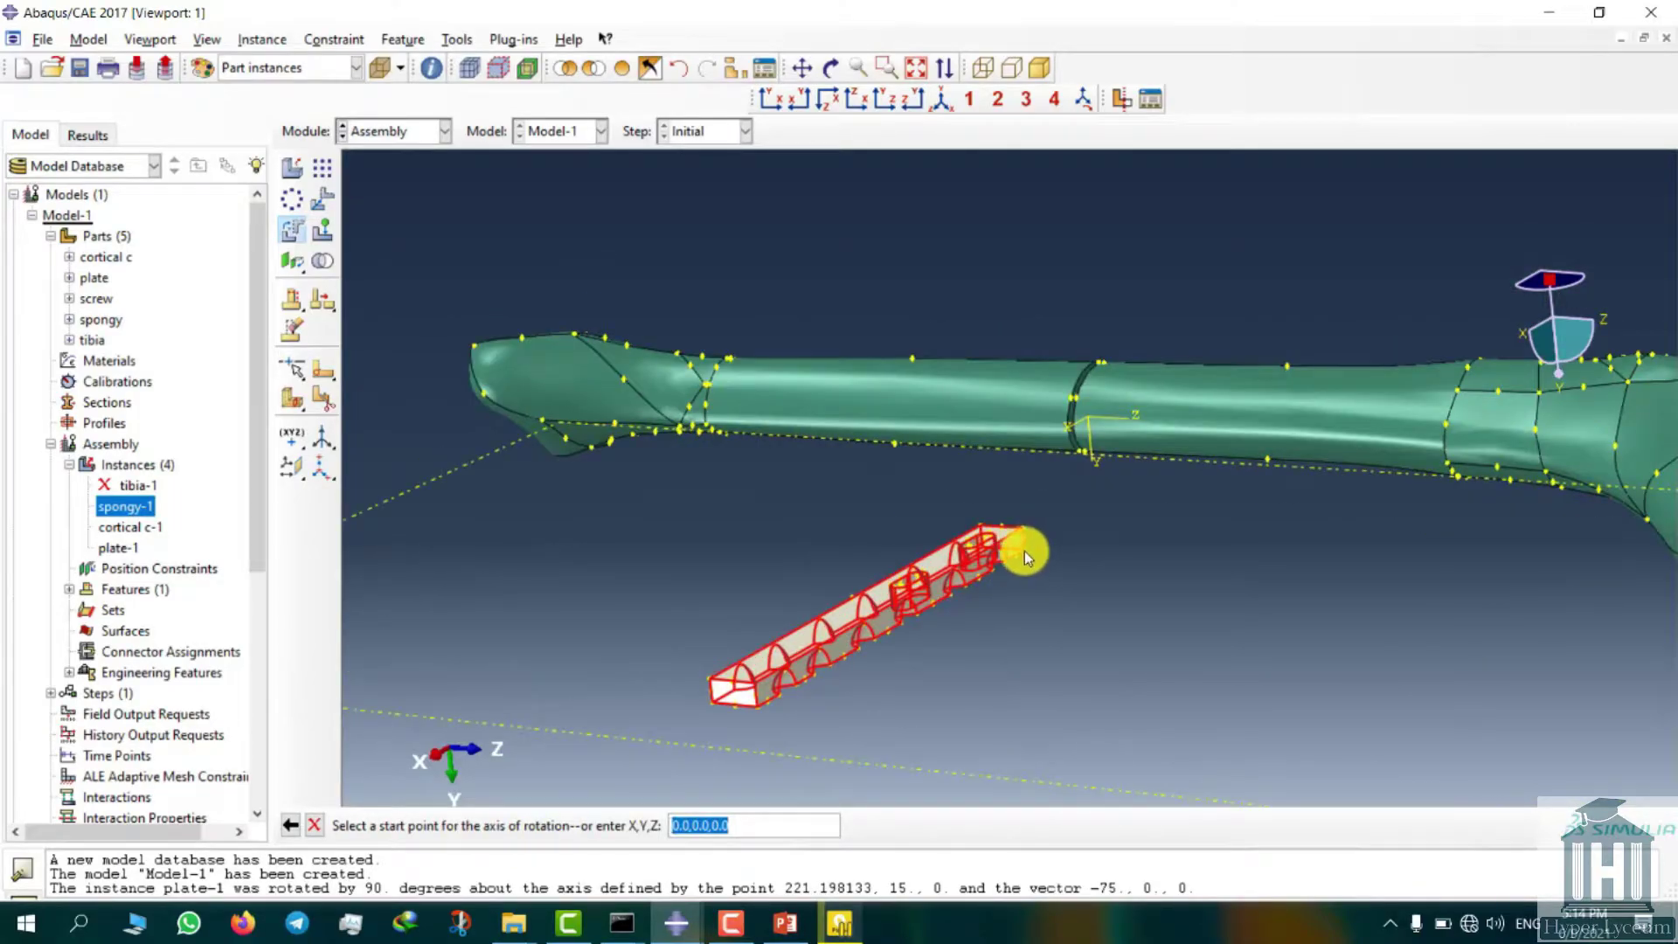
click(1025, 551)
click(1025, 529)
middle_click(1026, 529)
click(292, 825)
click(444, 826)
text(-)
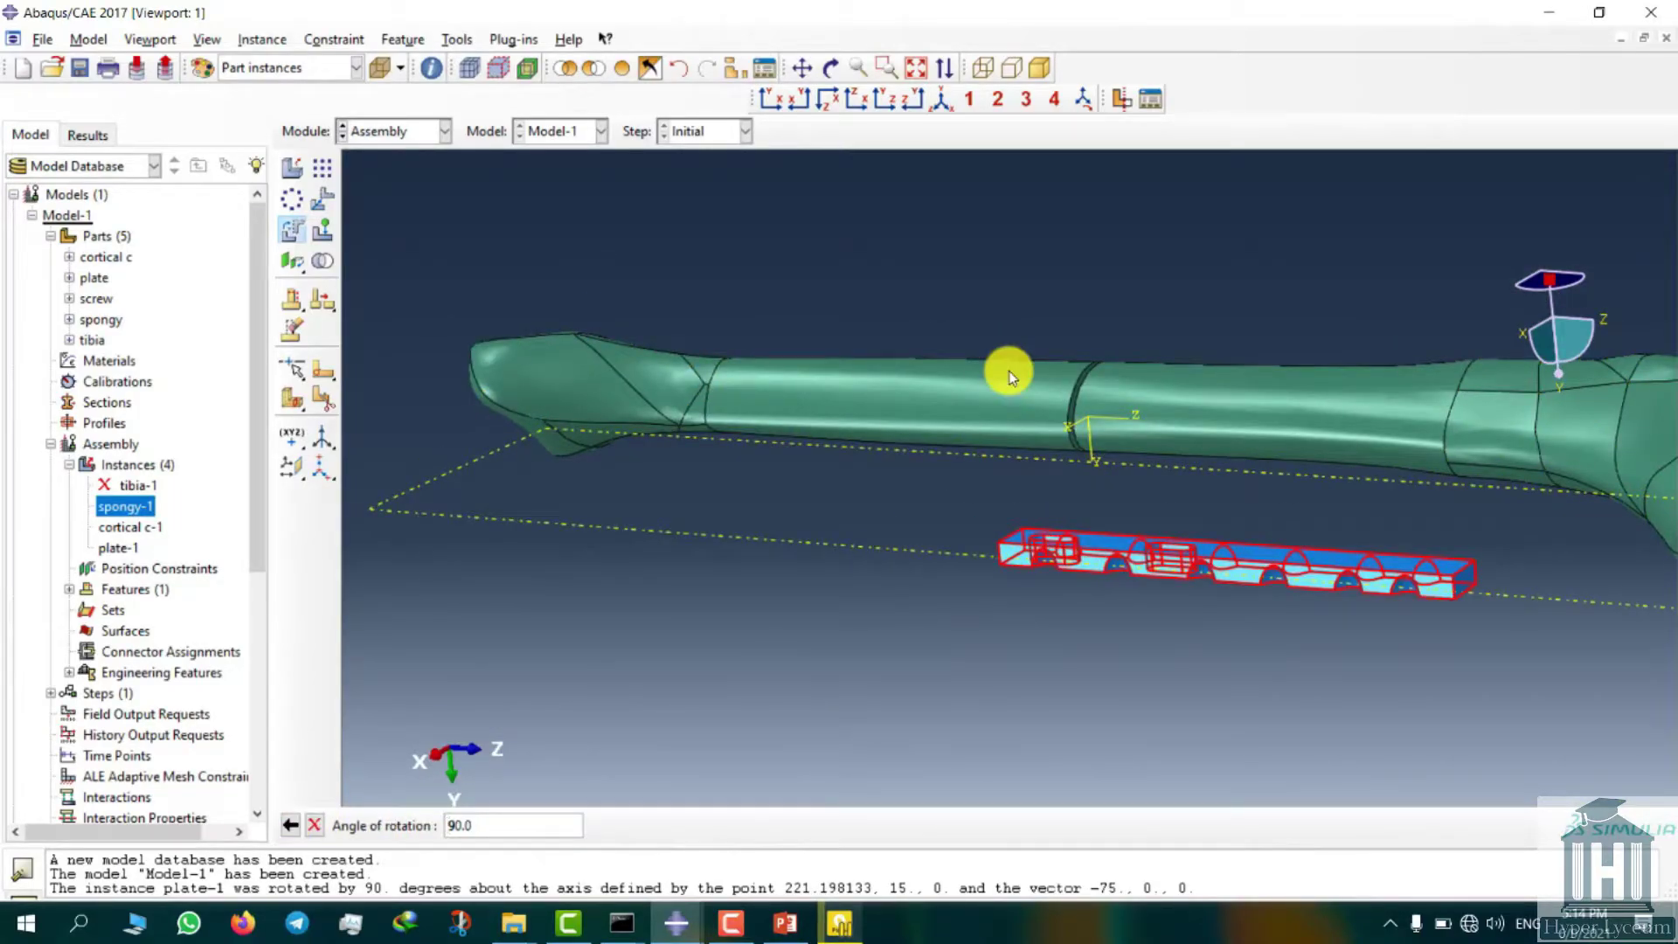
middle_click(1009, 370)
middle_click(1009, 371)
- Translate the plate instance from a point on its end face to the end point 3.22,-26.38,92.52
scroll(1154, 560, down, 3)
ctrl+alt+drag(1023, 542, 626, 397)
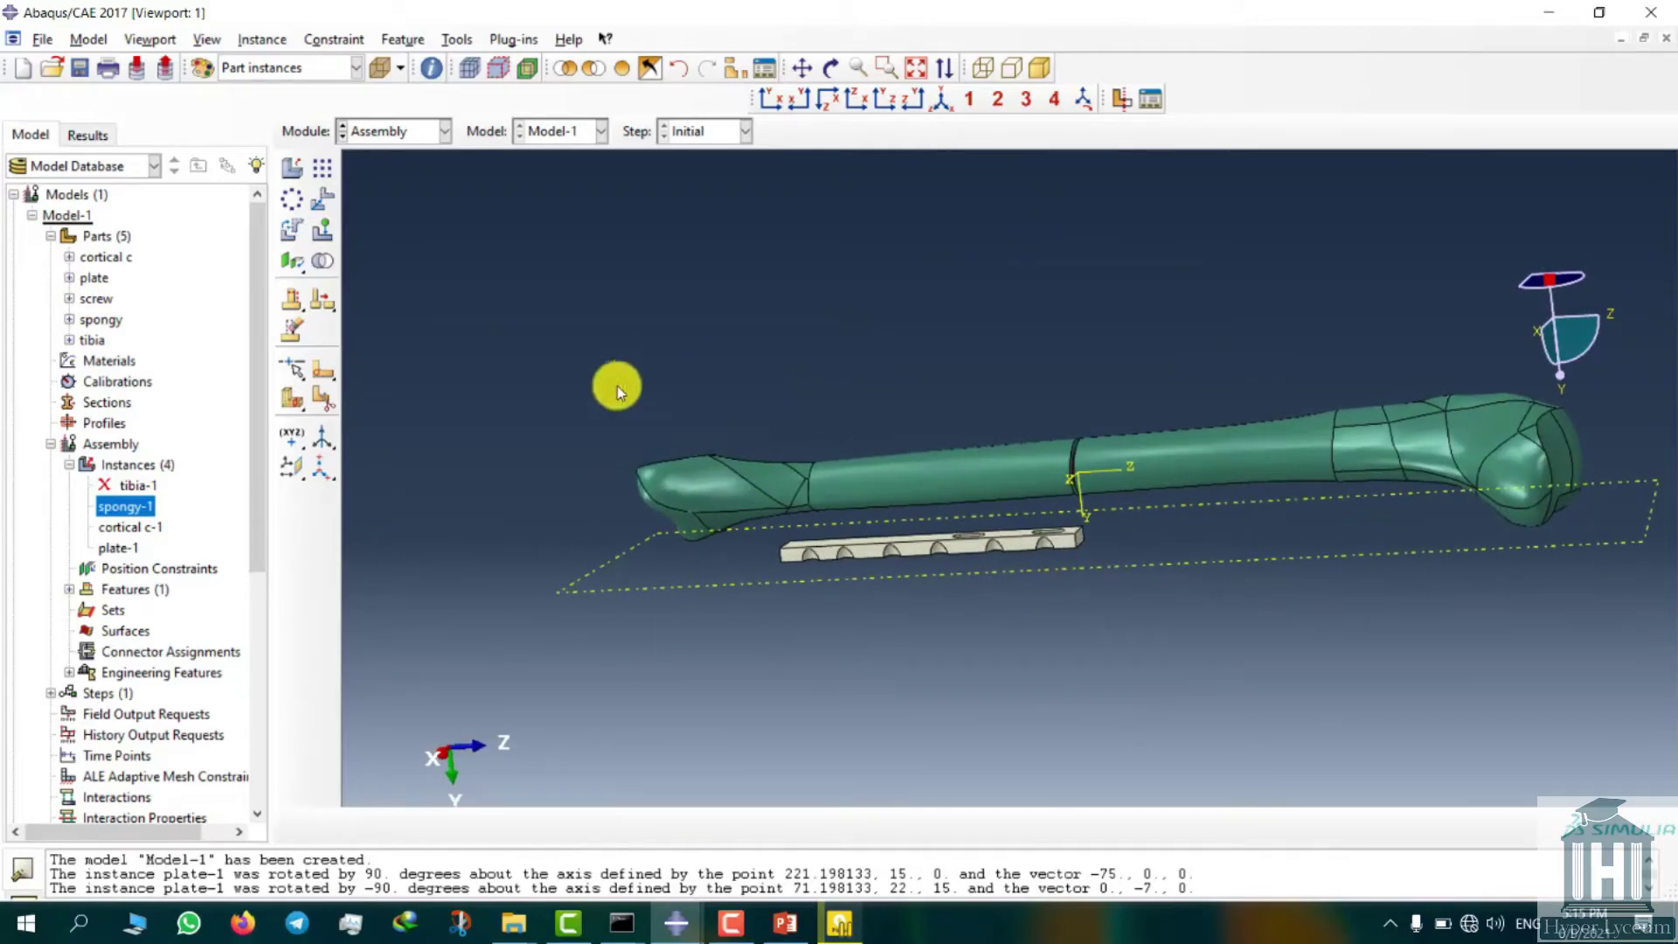
click(323, 200)
click(892, 525)
click(548, 825)
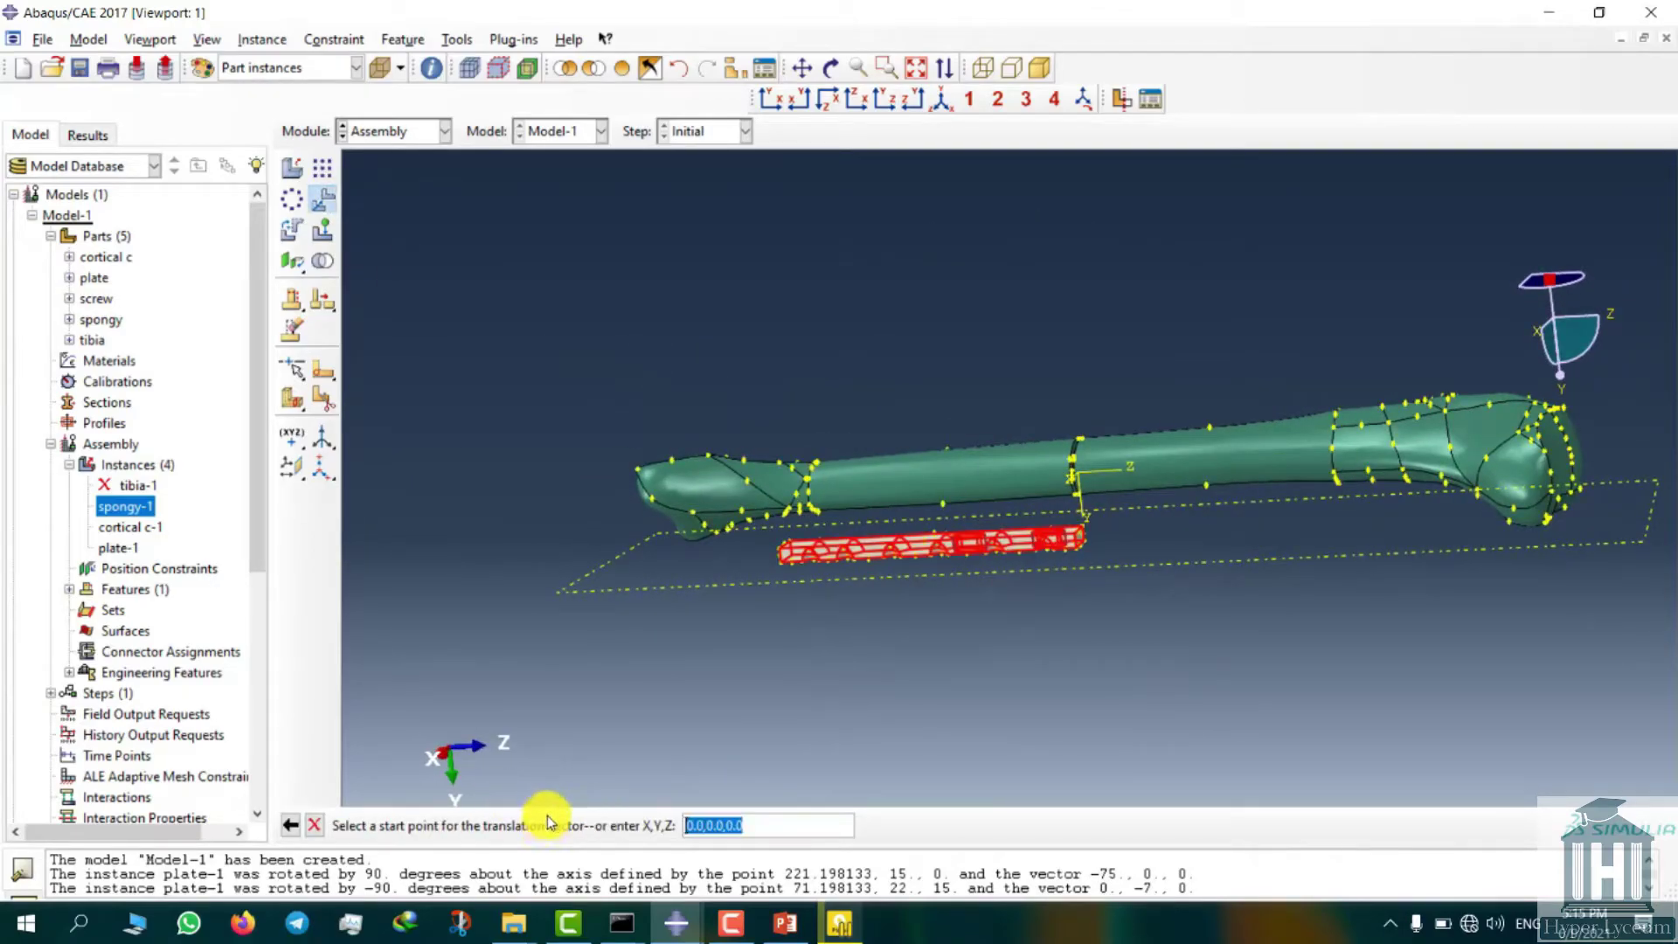
scroll(1077, 554, up, 3)
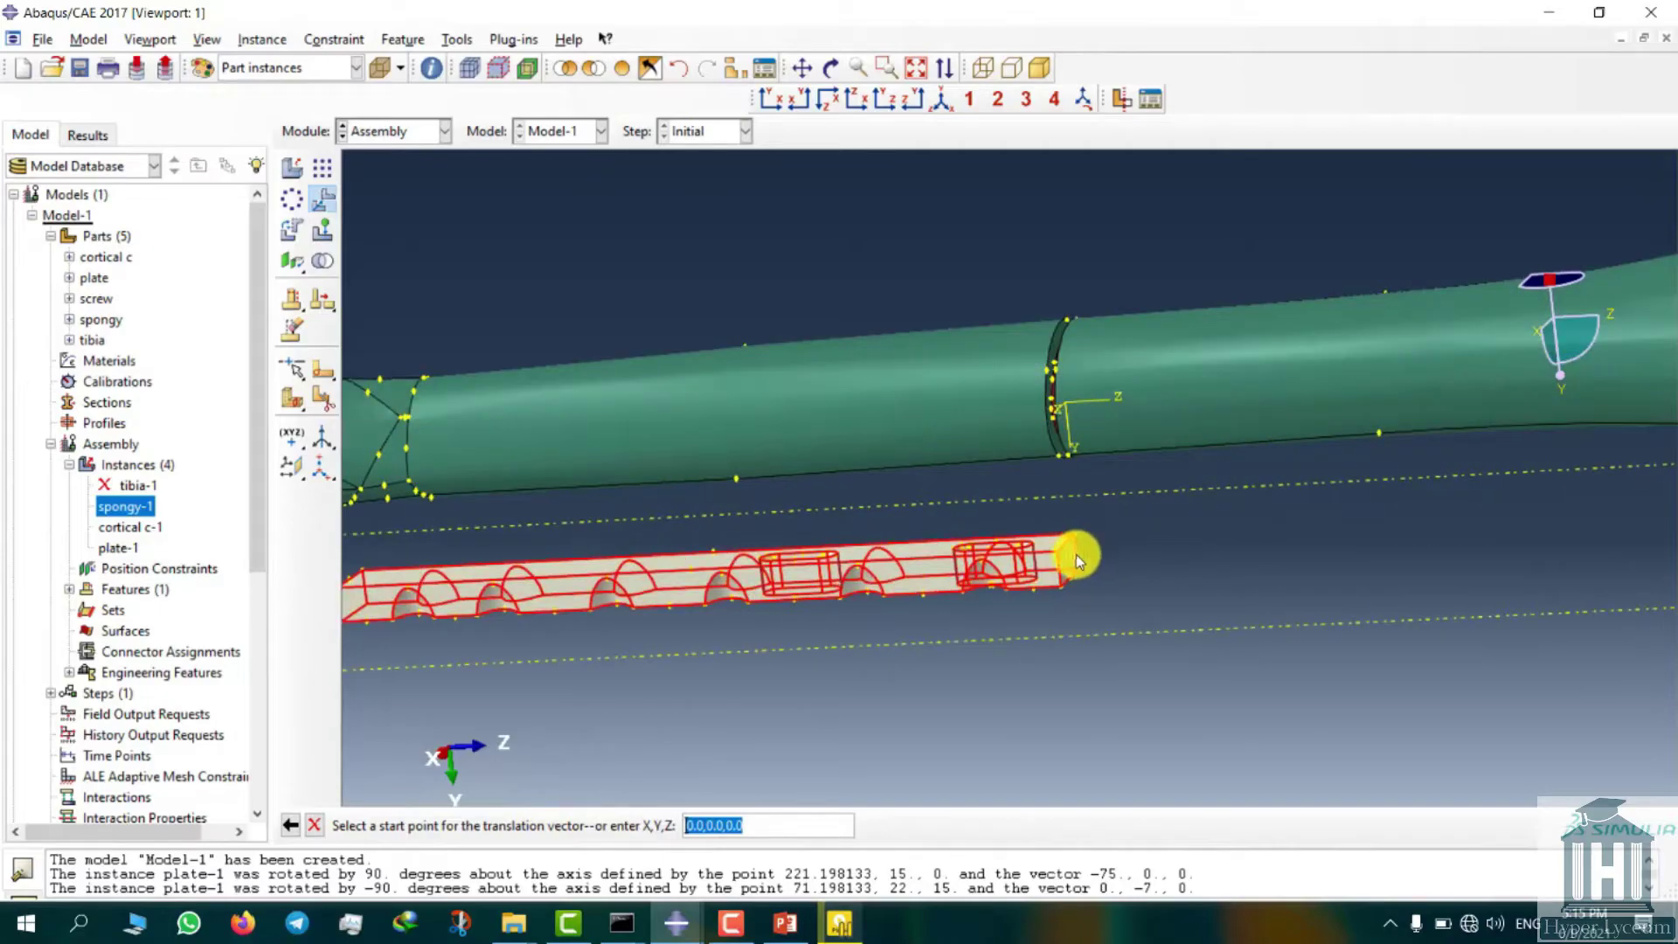
click(1059, 554)
text(3.2)
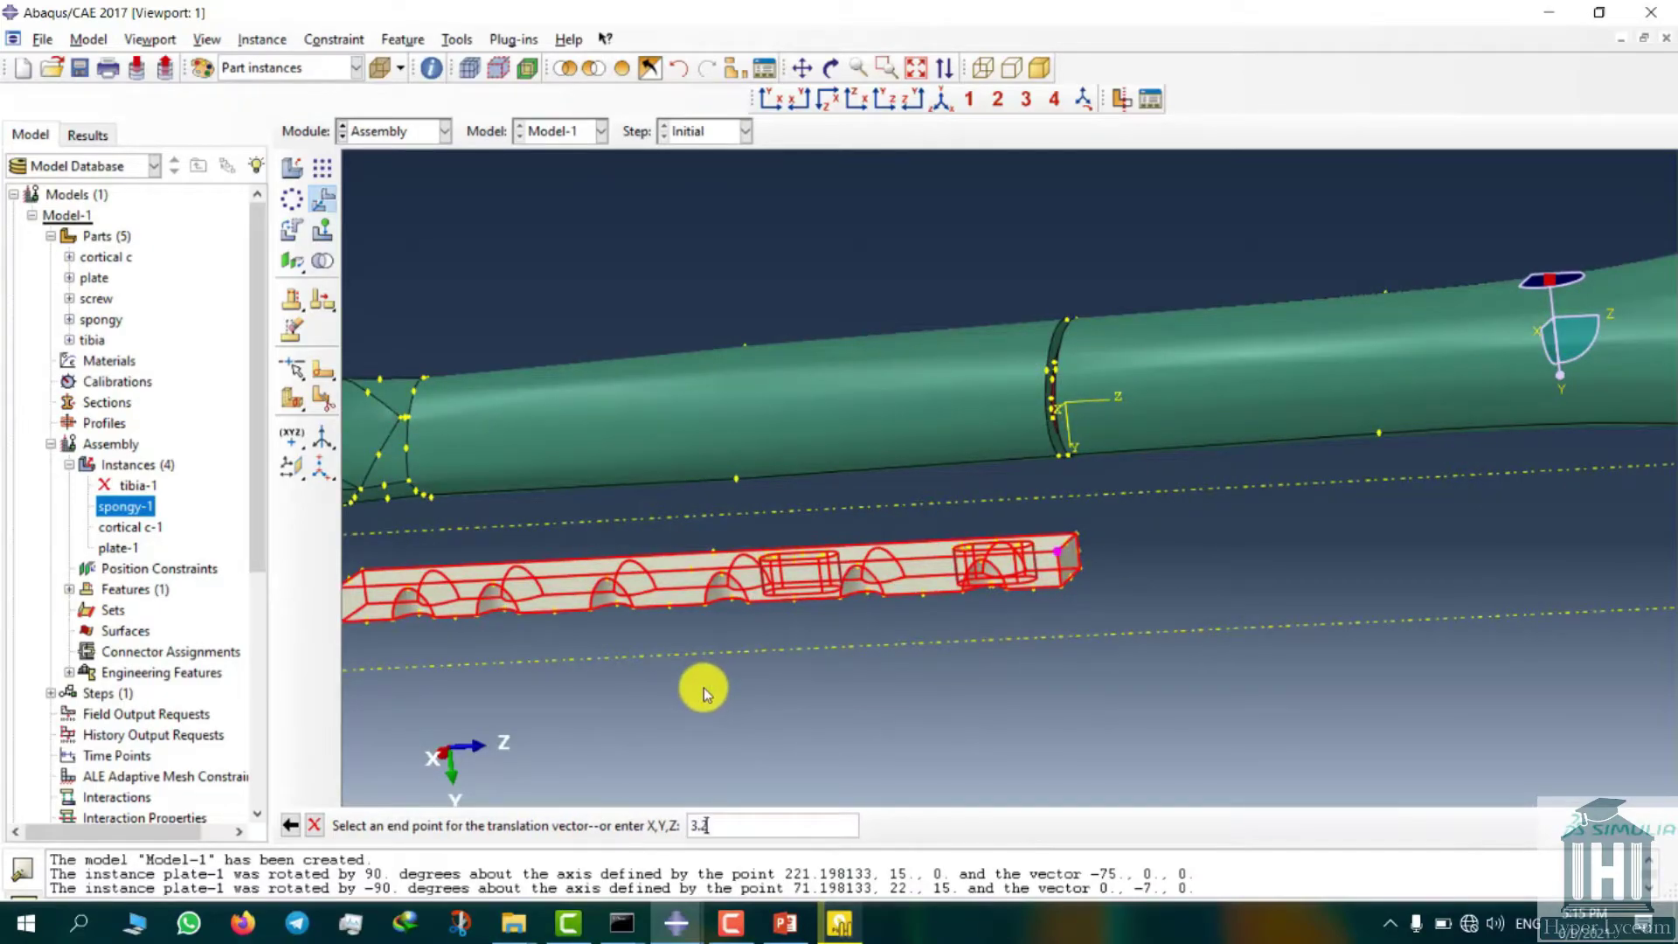
text(2,-26.38,92.52)
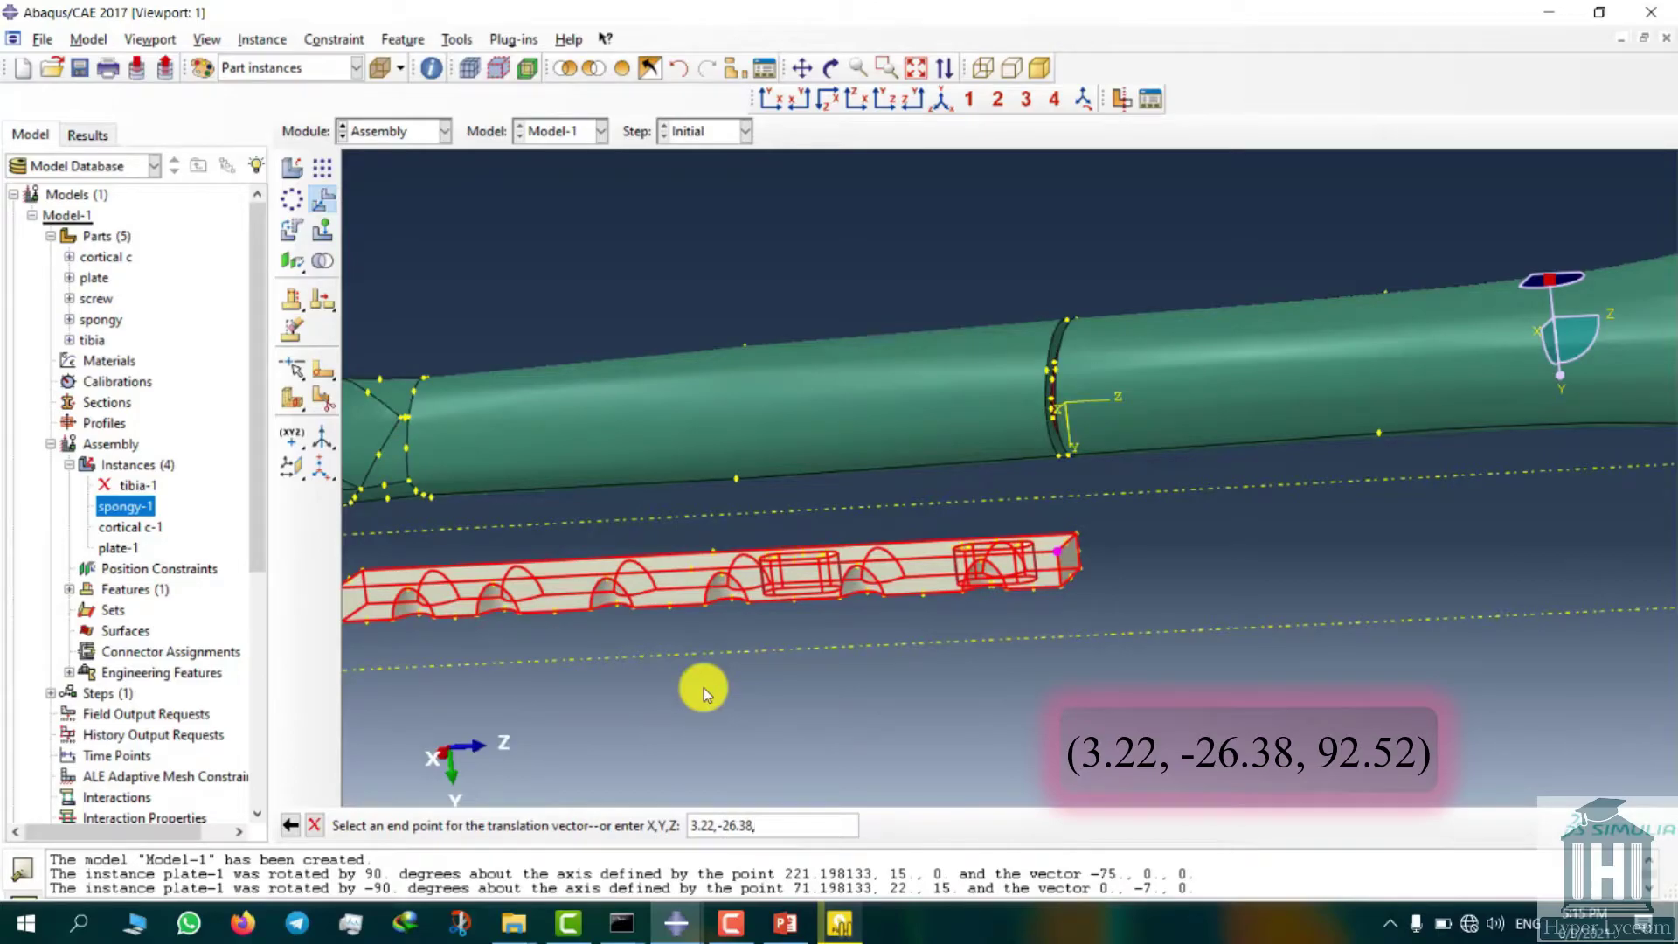
key(Return)
ctrl+alt+drag(1154, 411, 1064, 404)
middle_click(1308, 379)
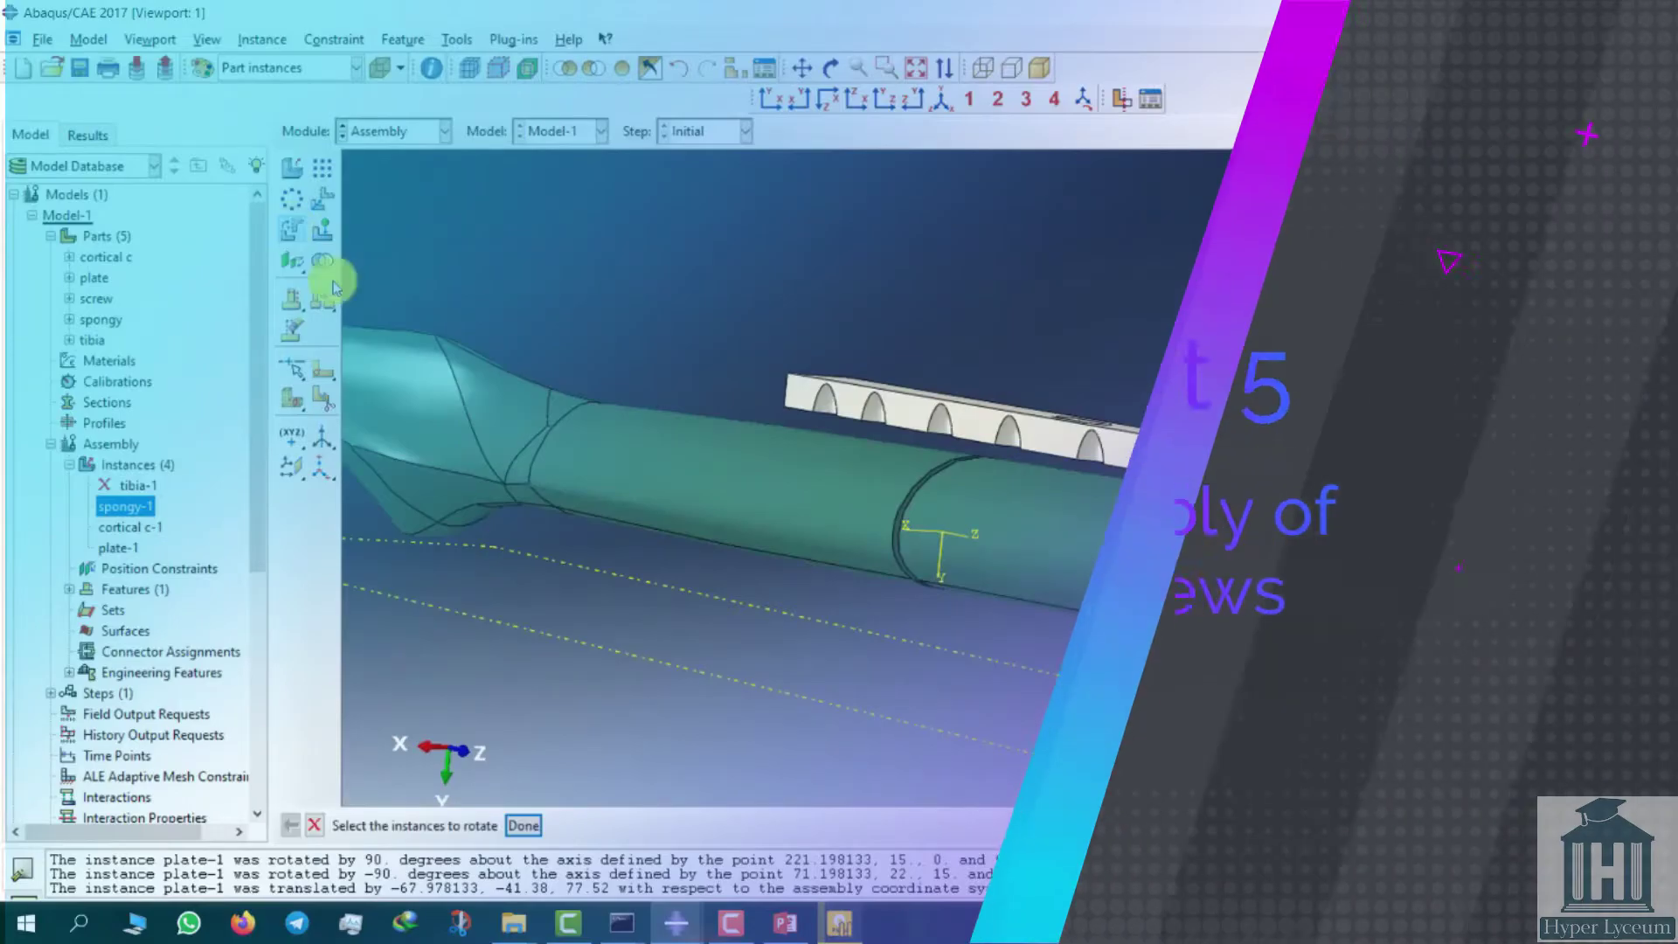
- Create an instance of the screw part in the assembly
ctrl+alt+drag(1049, 629, 1112, 510)
scroll(962, 525, down, 2)
click(292, 168)
click(347, 353)
click(337, 592)
scroll(1112, 510, down, 3)
- Rotate the screw instance by 180 degrees about an axis across the end of its head, turning it head up
click(295, 228)
scroll(1034, 506, up, 2)
click(1034, 503)
click(524, 825)
scroll(1045, 586, up, 6)
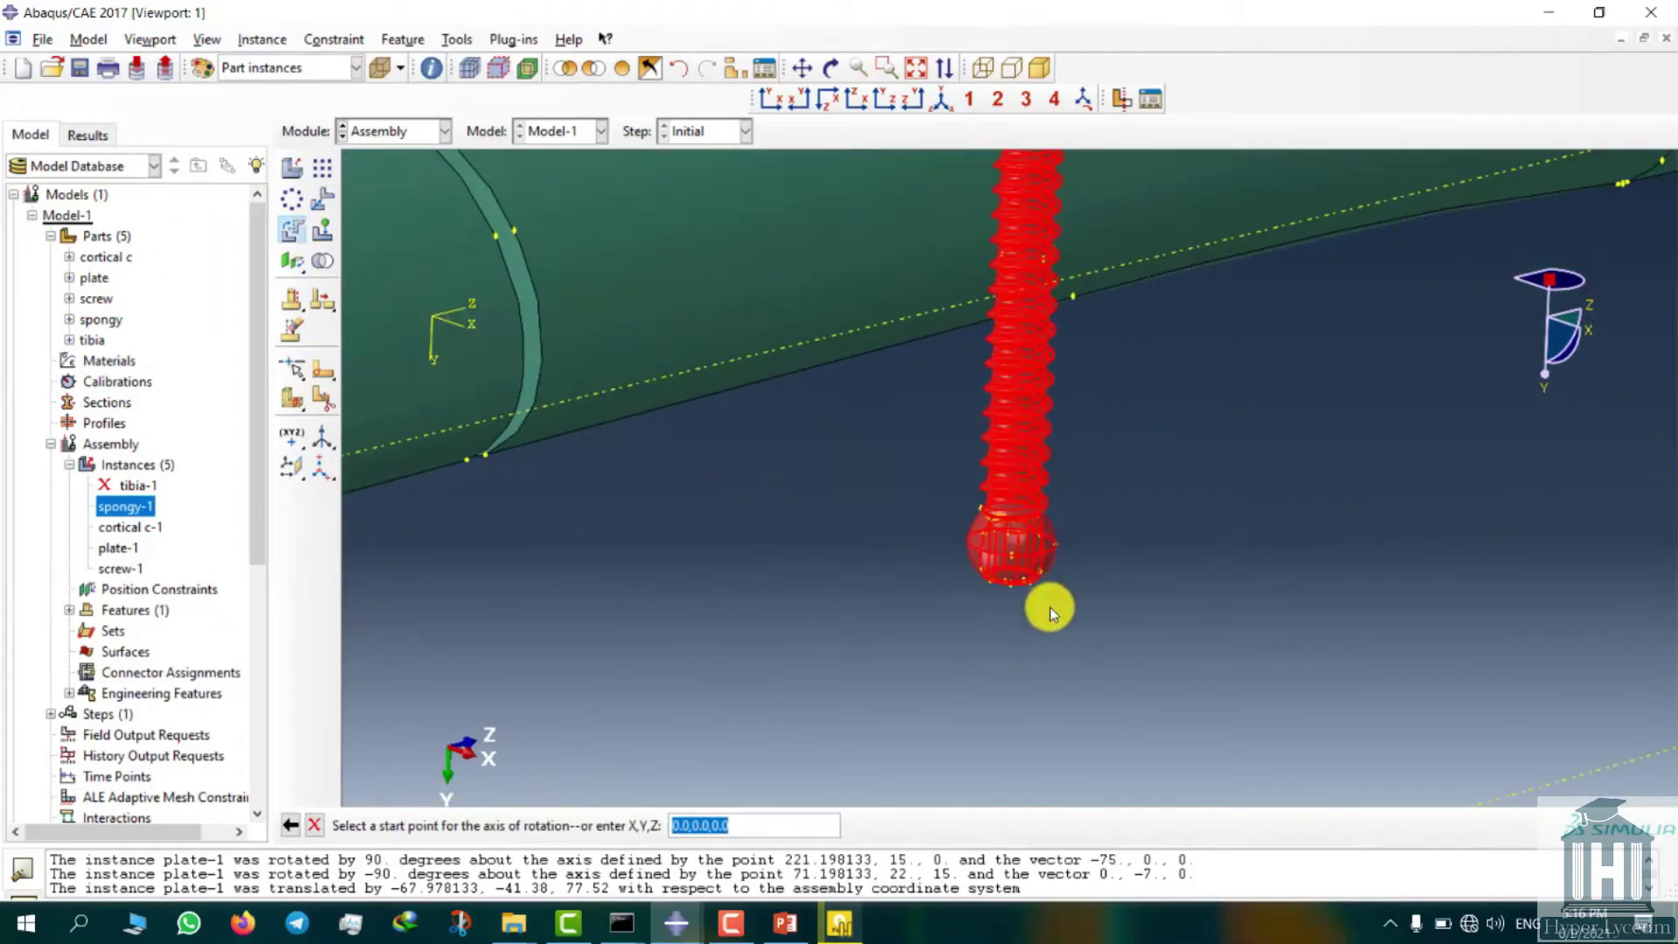
click(1080, 570)
click(822, 537)
text(180)
key(Return)
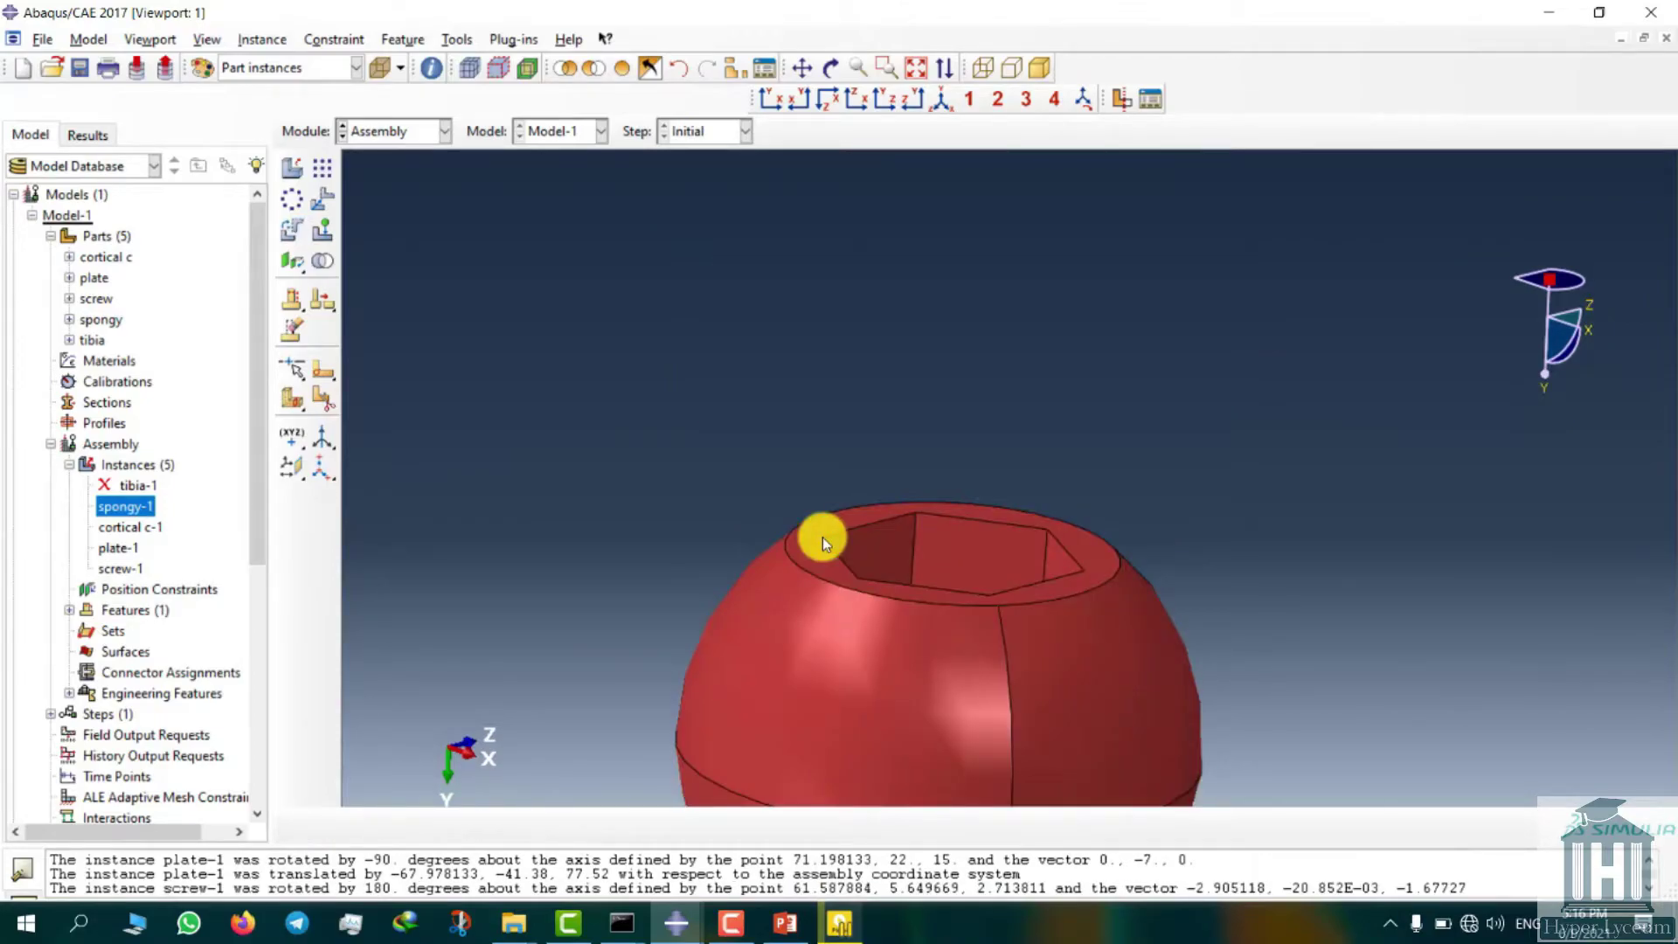
- Translate the screw instance from a corner of its hexagonal socket to the end point -4.28,-26.85,-50
scroll(822, 537, down, 10)
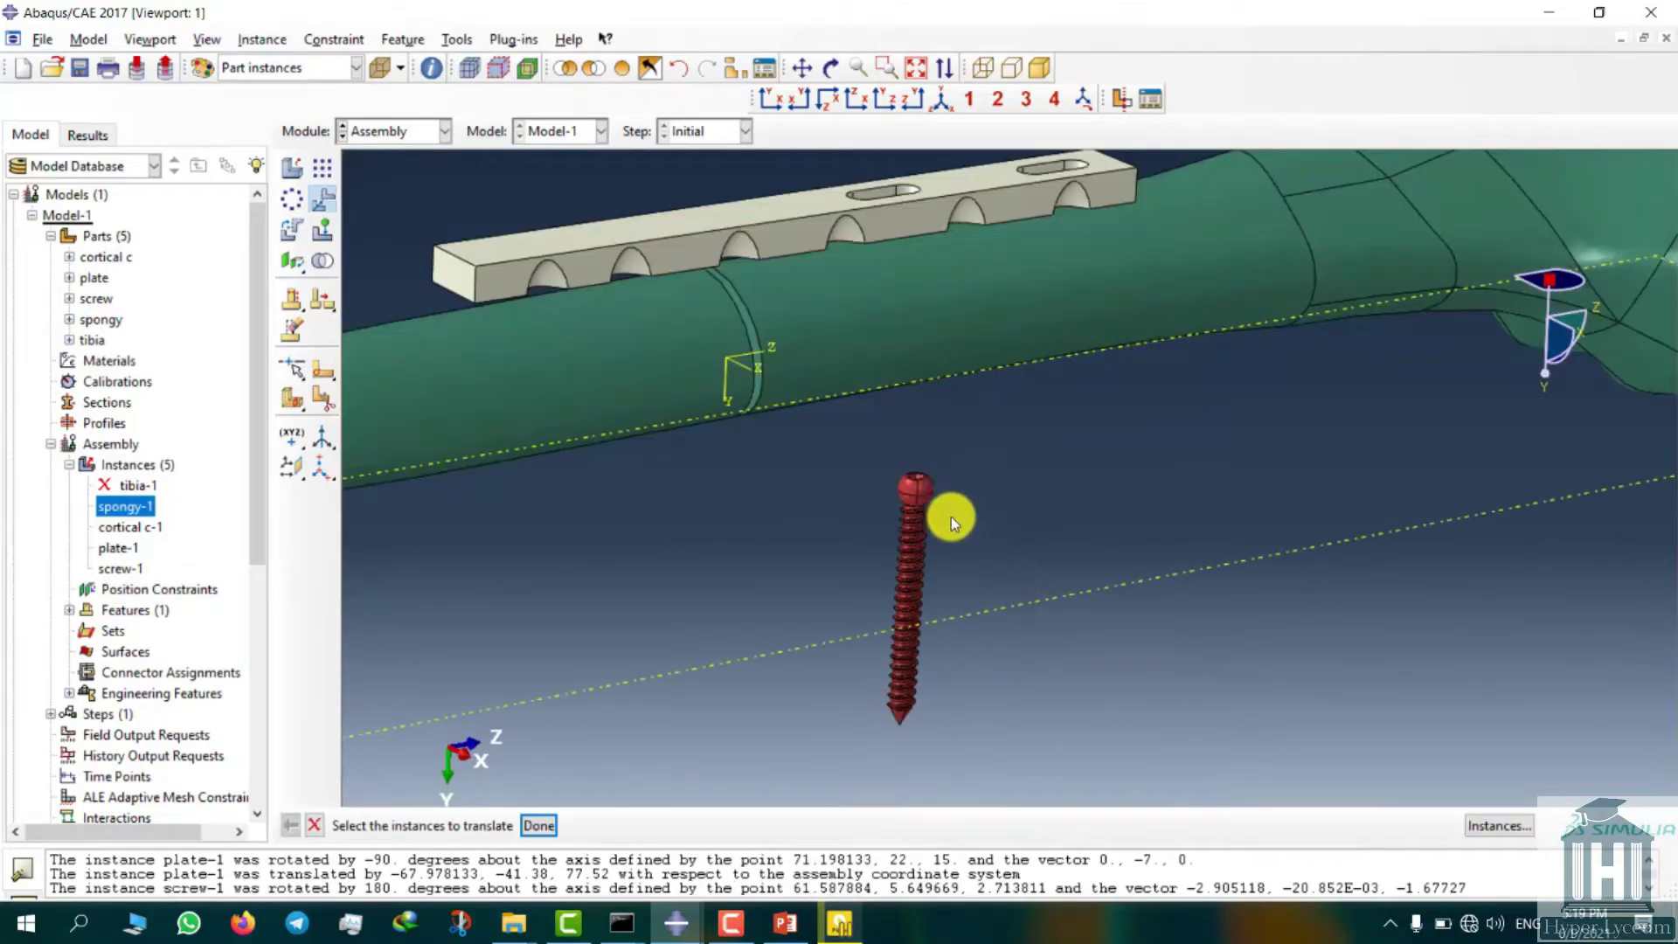
click(912, 487)
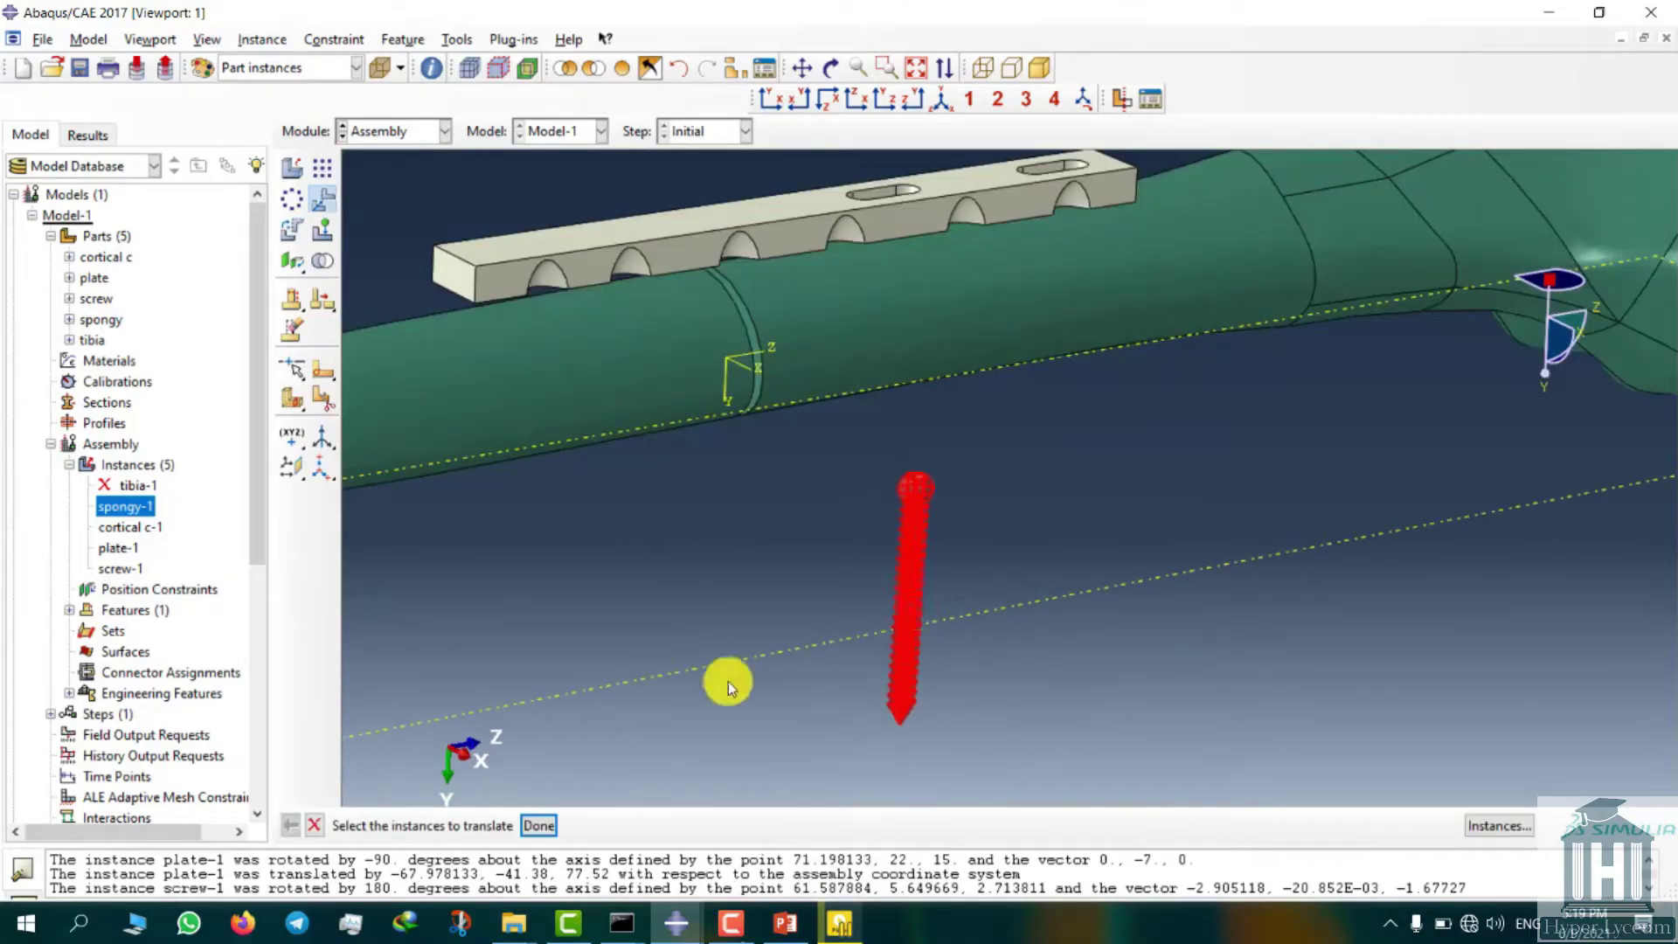
click(538, 825)
click(837, 569)
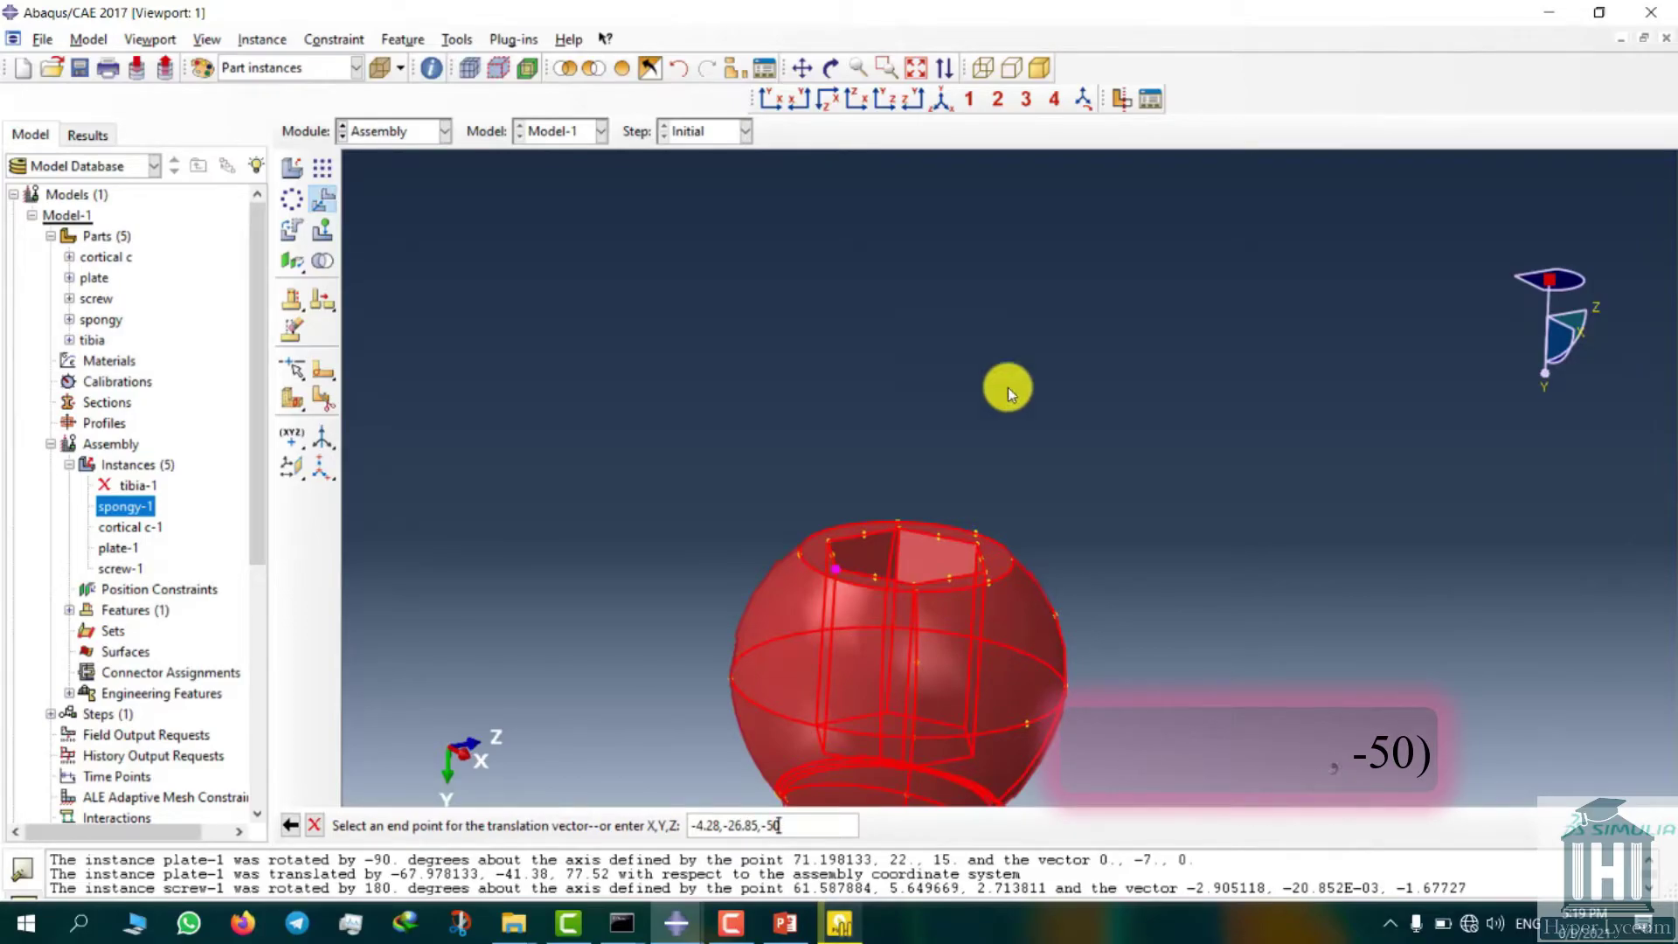
key(Return)
scroll(979, 598, down, 8)
scroll(979, 595, down, 2)
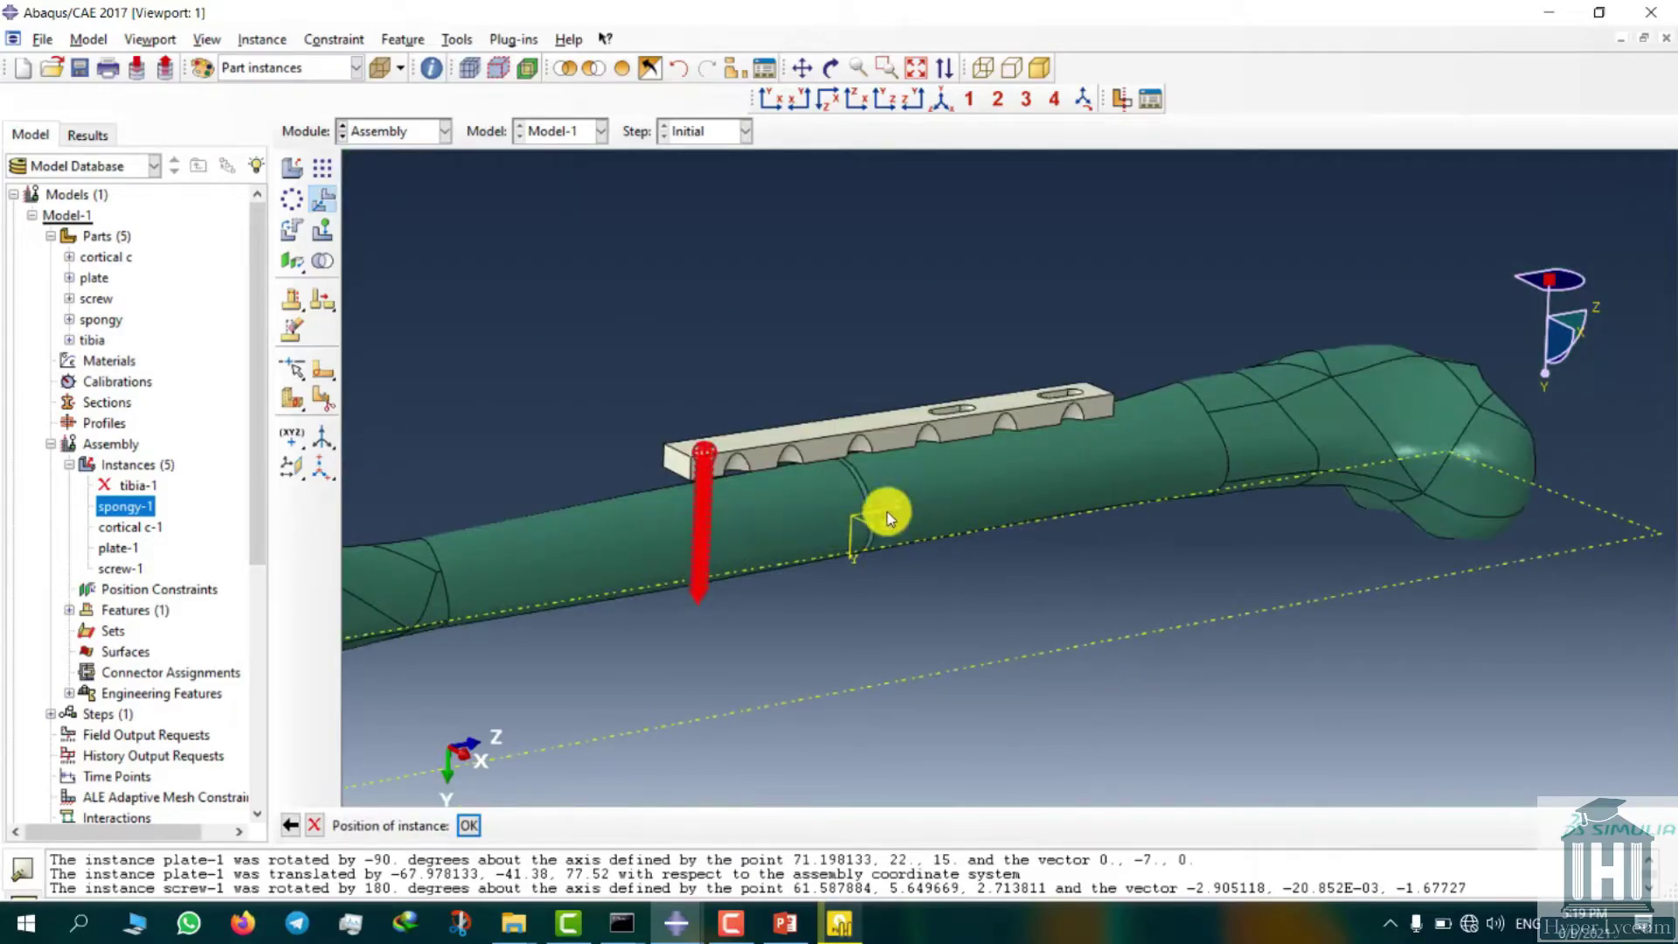
scroll(707, 458, up, 6)
click(464, 833)
ctrl+alt+drag(923, 590, 960, 629)
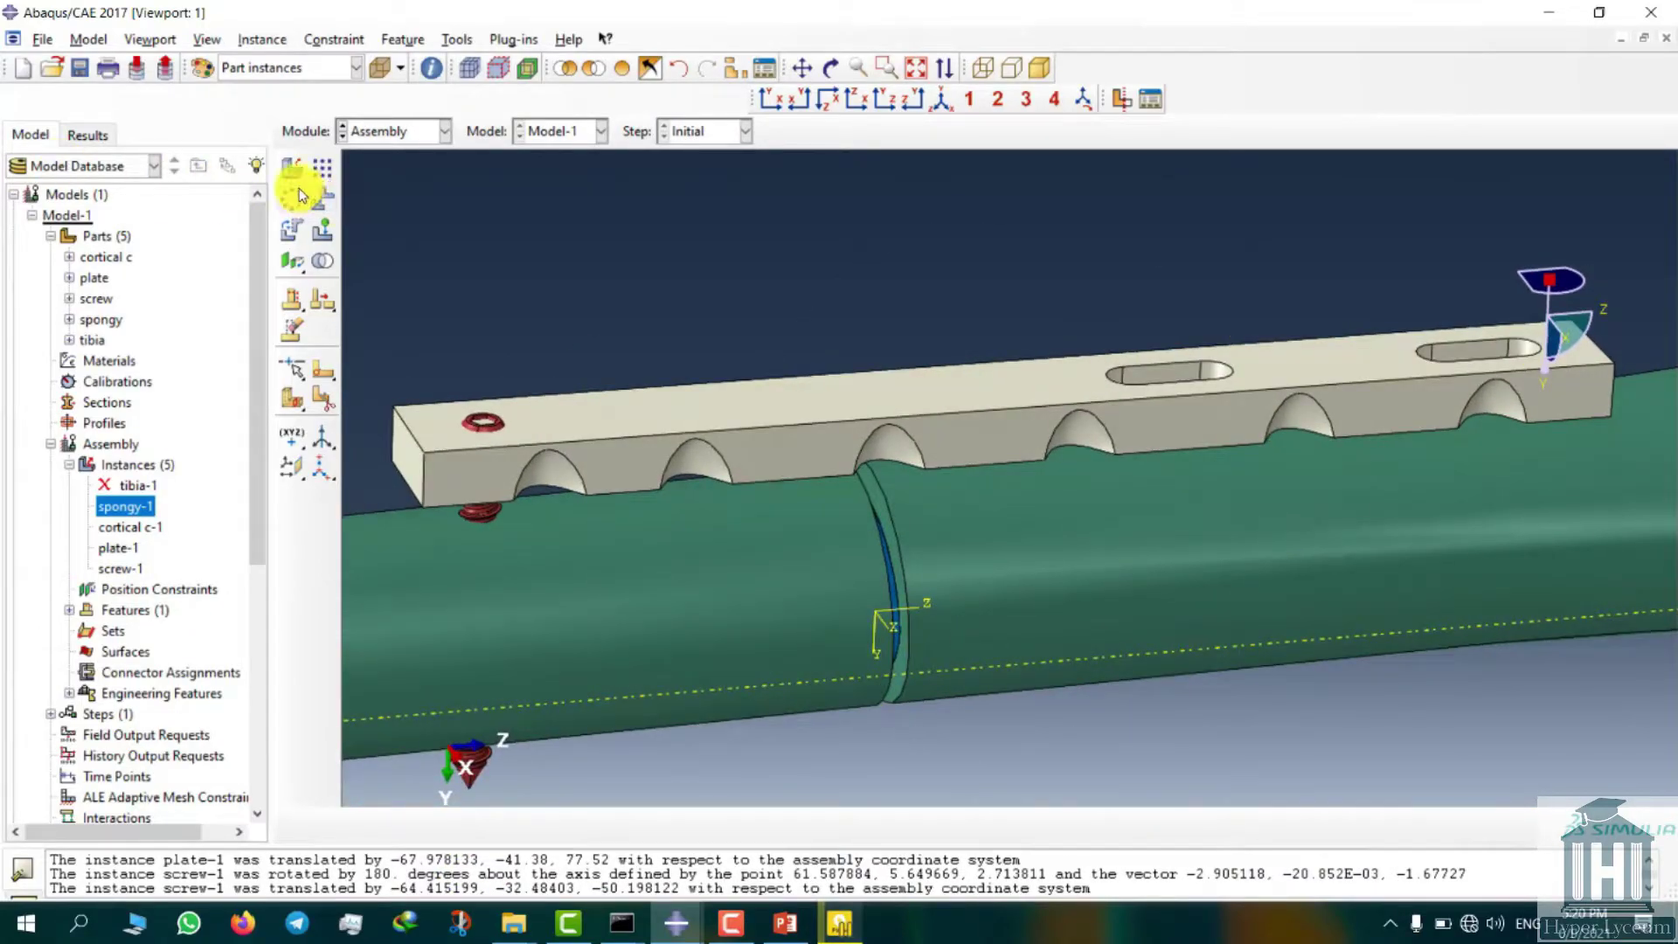
- Create a linear pattern of the screw instance with 3 copies spaced 19 mm apart along the Z axis, without a second direction
click(322, 167)
click(495, 431)
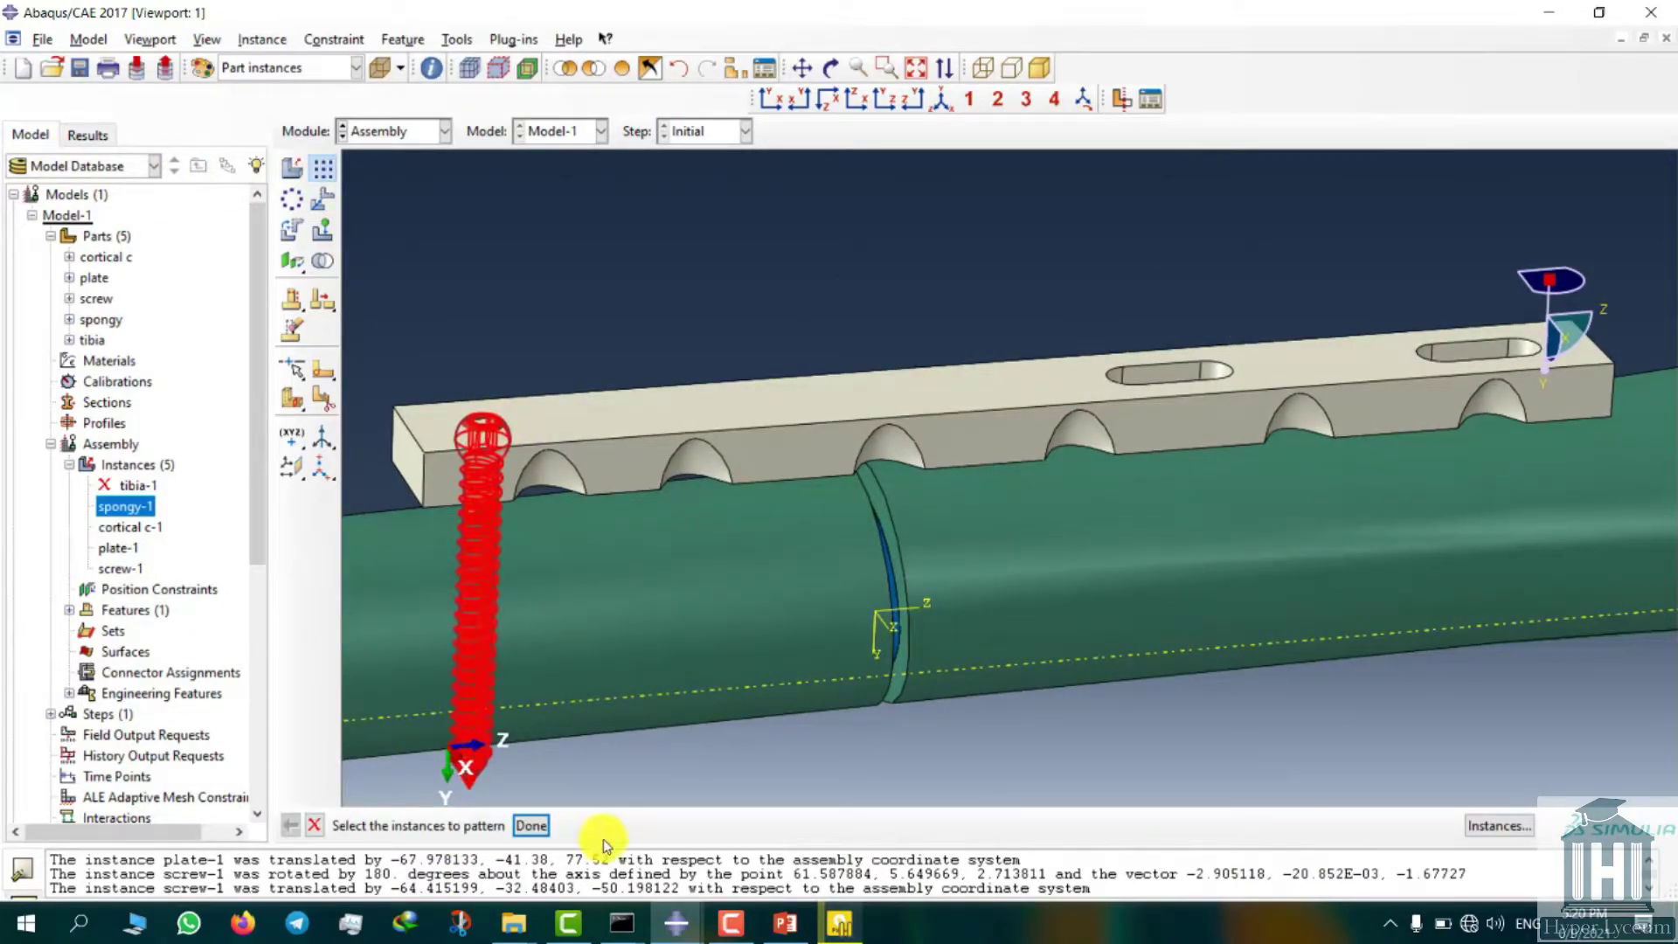
click(528, 825)
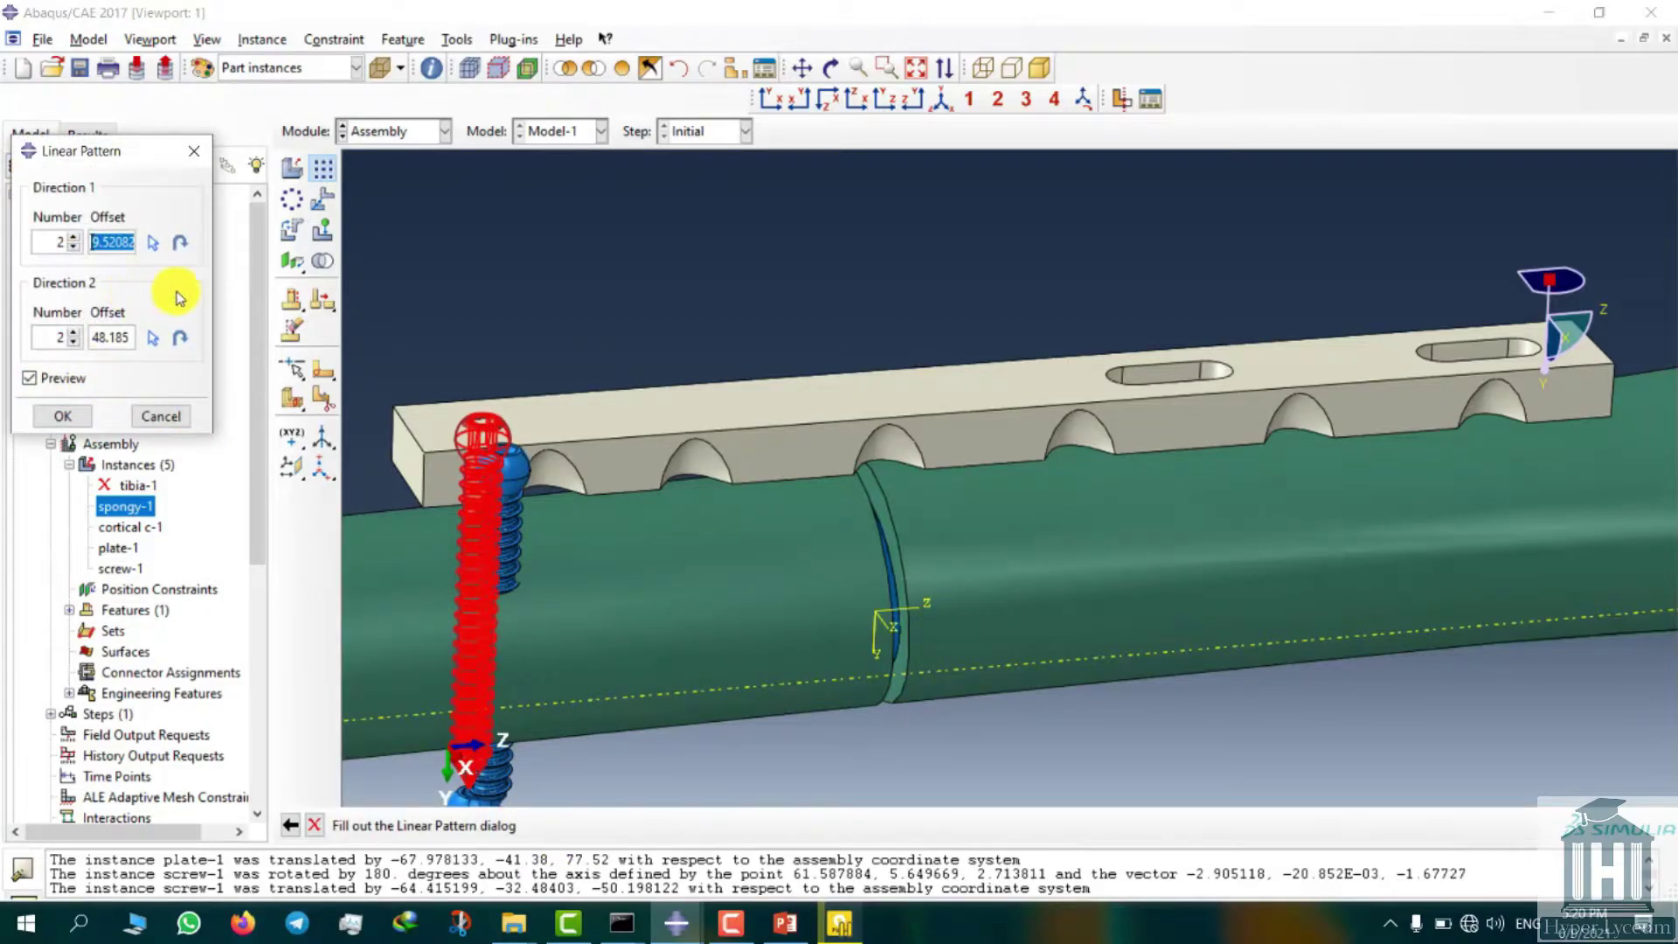
scroll(772, 553, down, 2)
ctrl+alt+drag(772, 553, 841, 551)
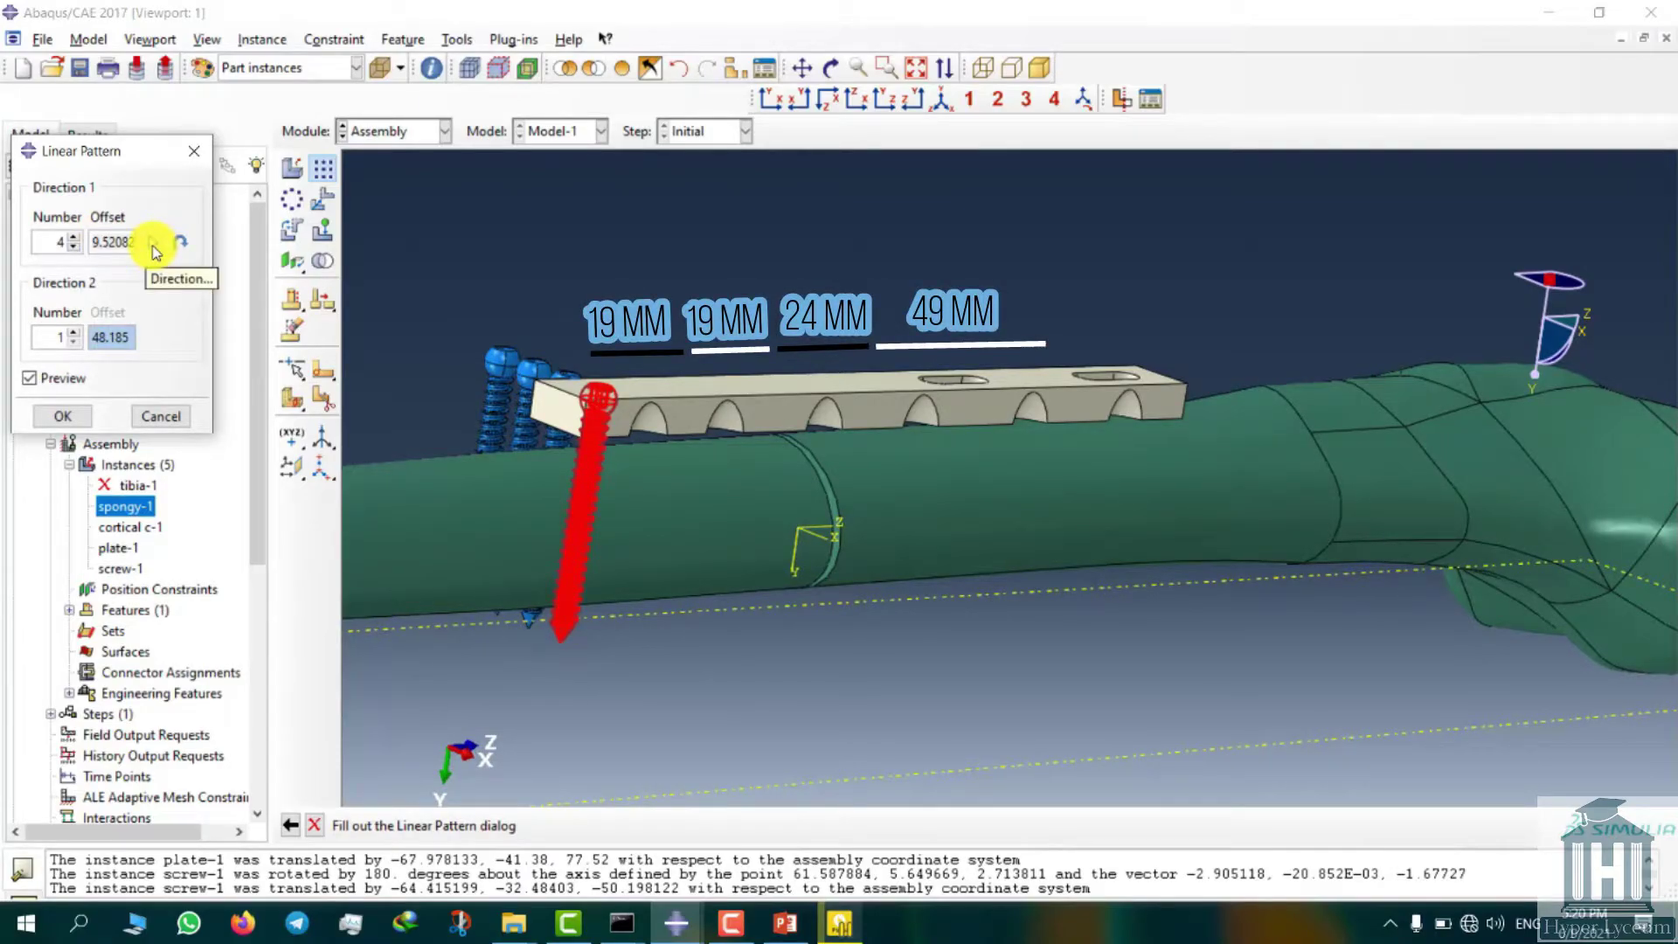
click(155, 247)
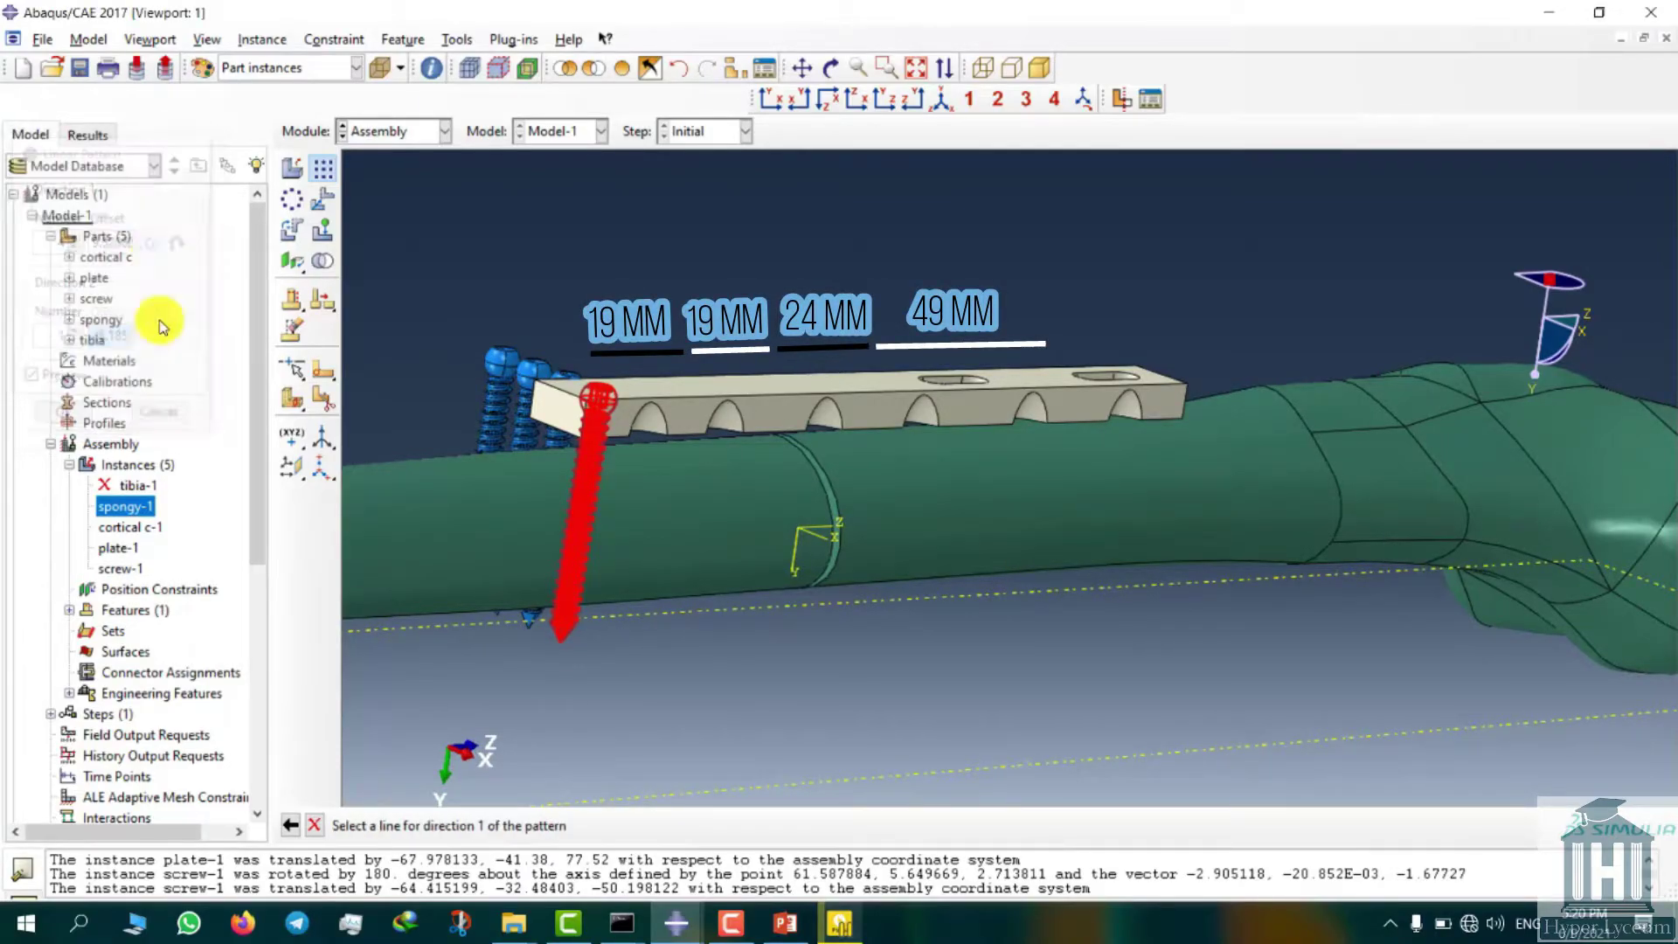
click(826, 531)
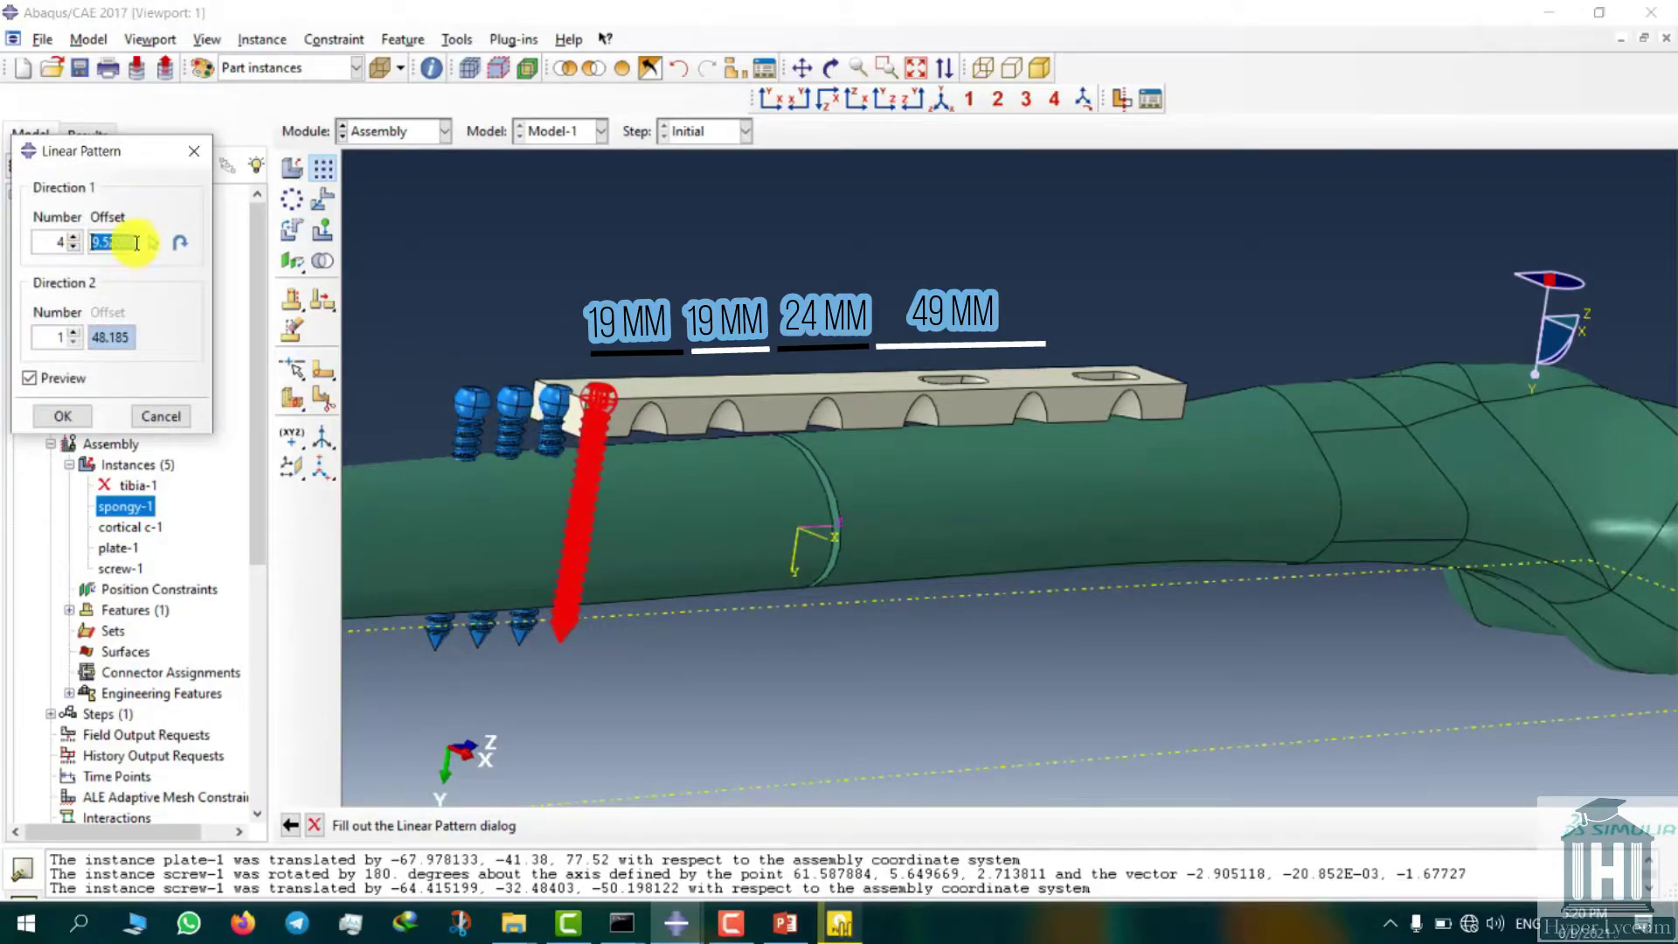
click(179, 245)
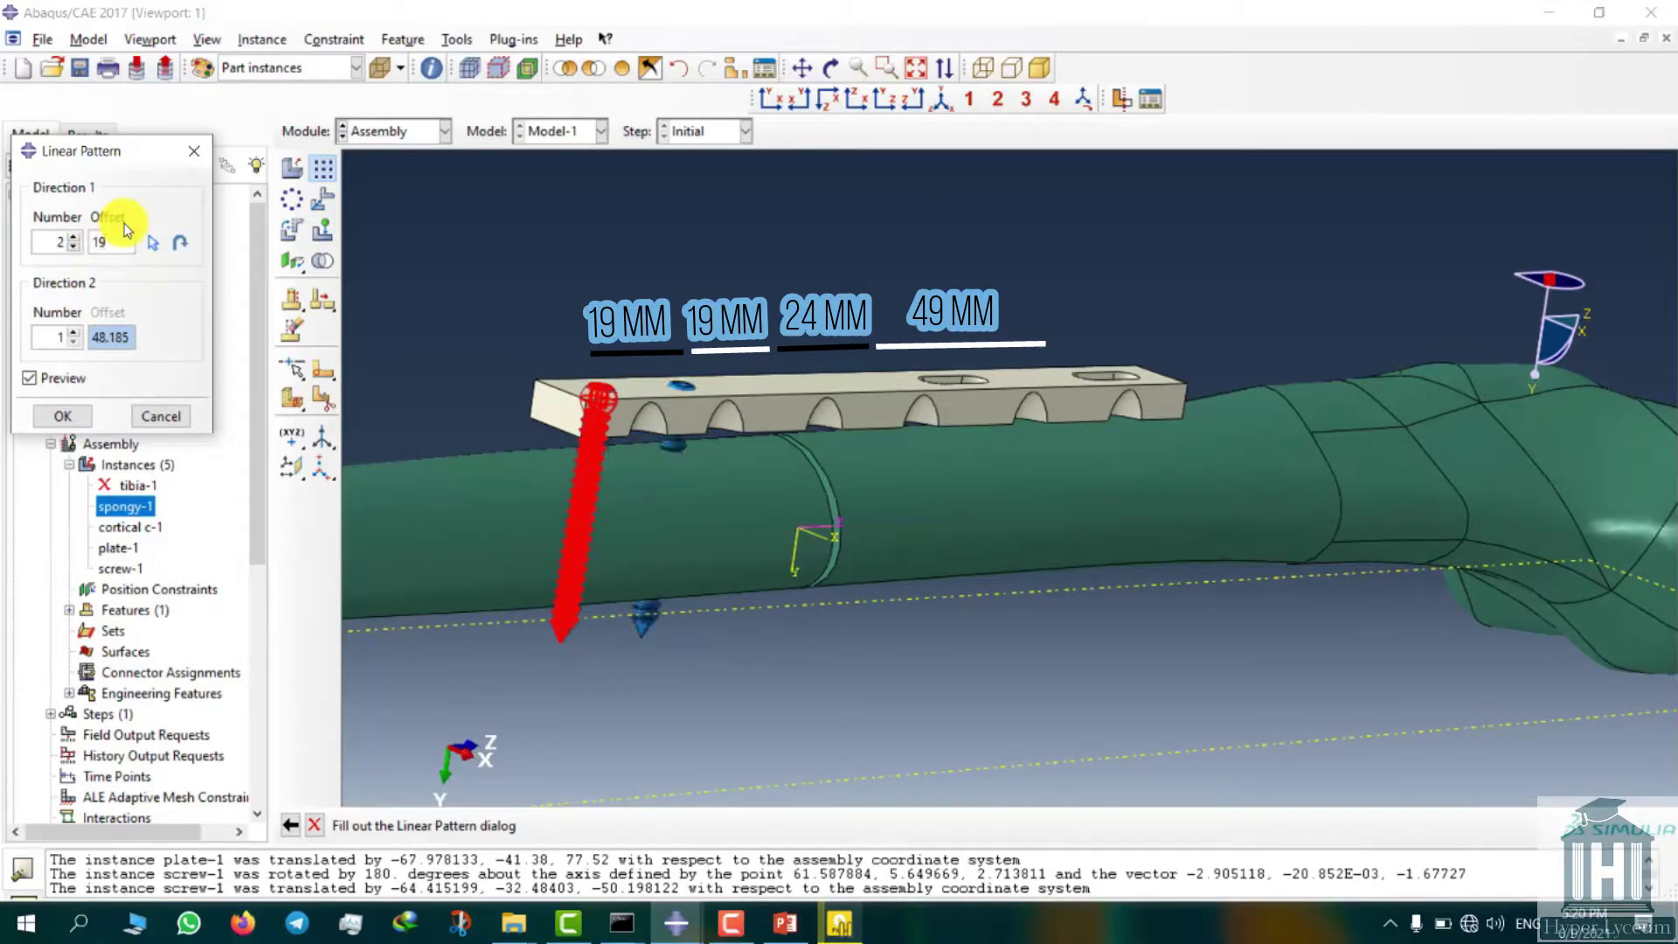
click(74, 417)
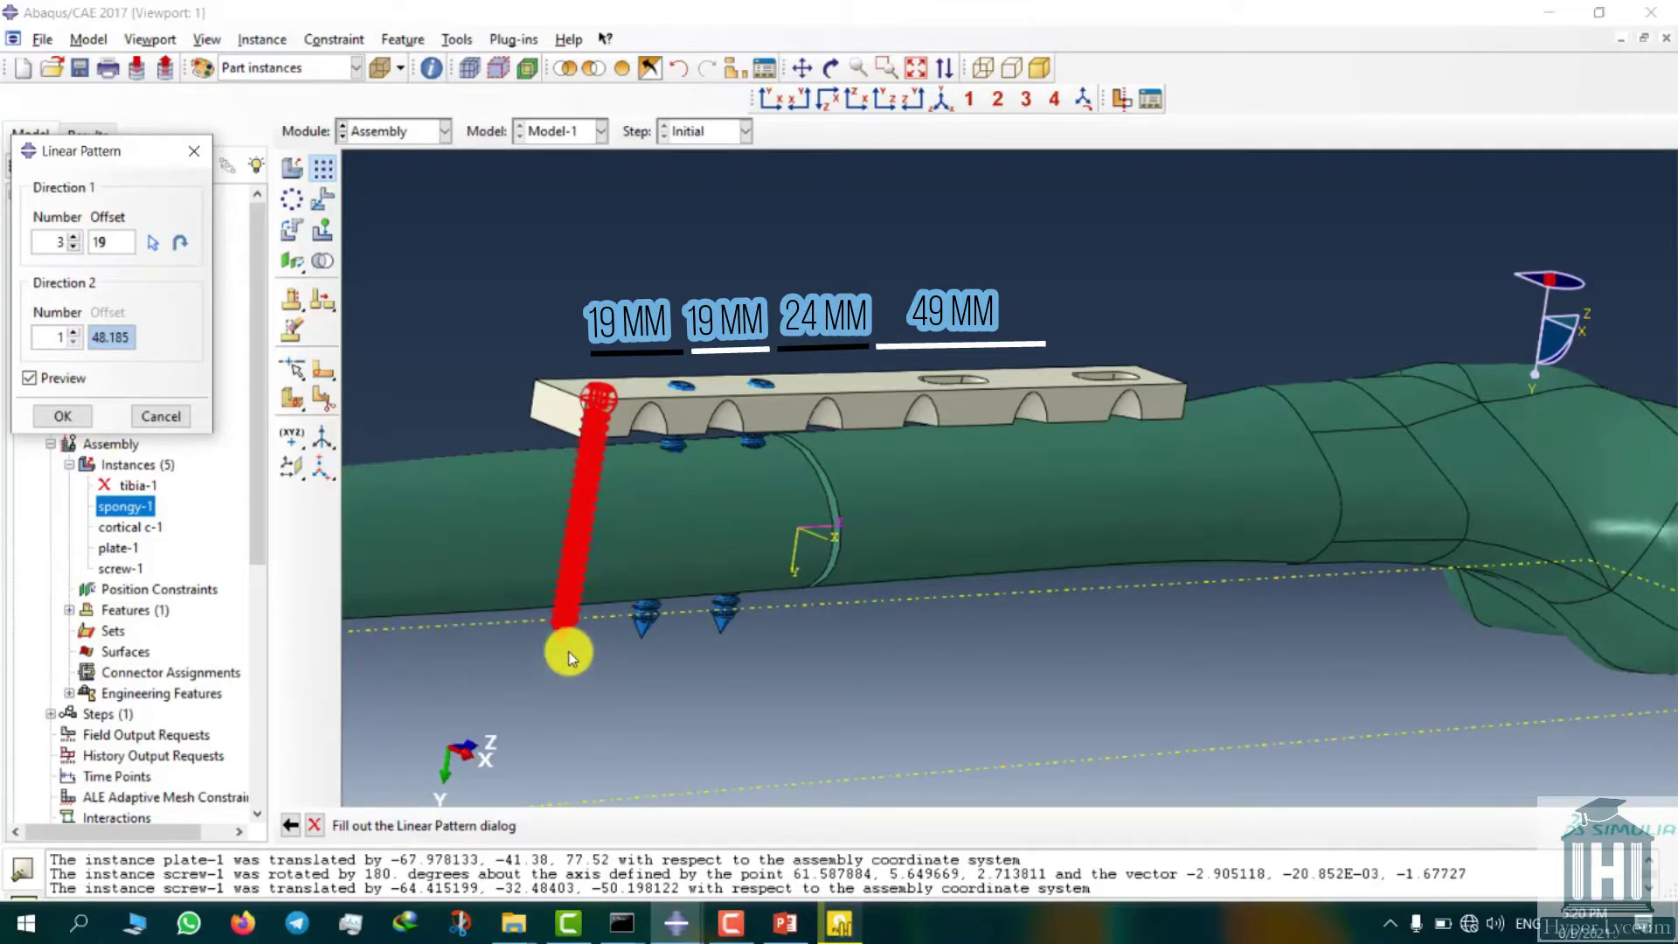
click(63, 417)
- Pattern the third screw once more along the Z axis at an offset of 24 mm, placing a fourth screw across the fracture gap
ctrl+alt+drag(951, 449, 832, 464)
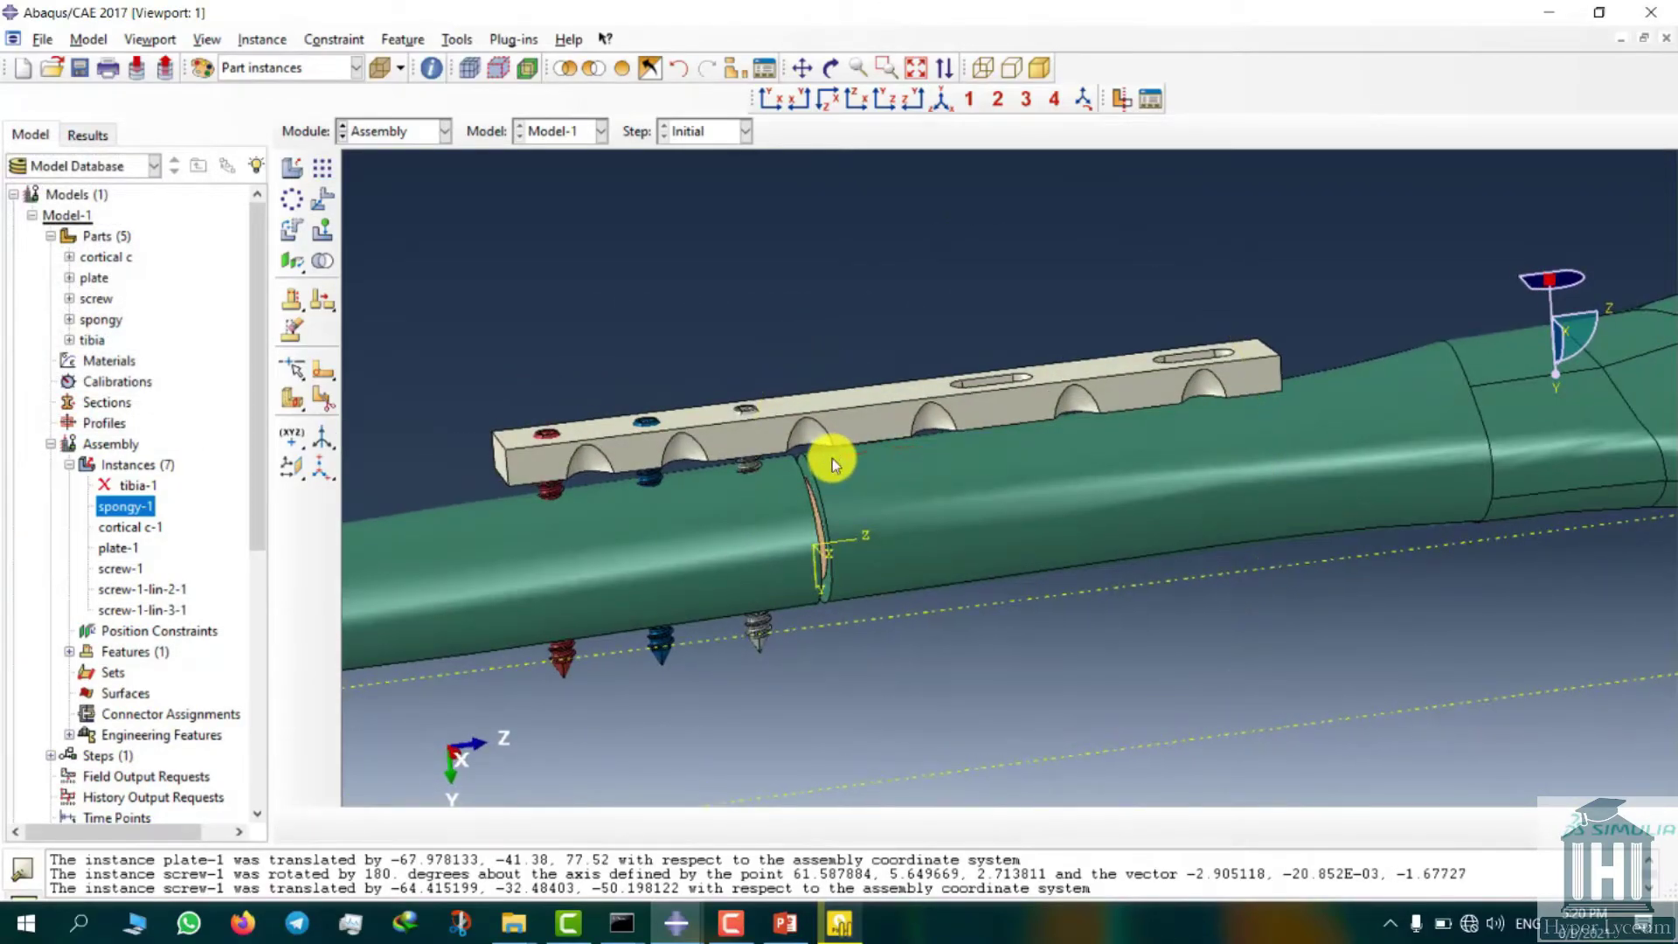
scroll(955, 387, down, 3)
click(322, 168)
click(633, 423)
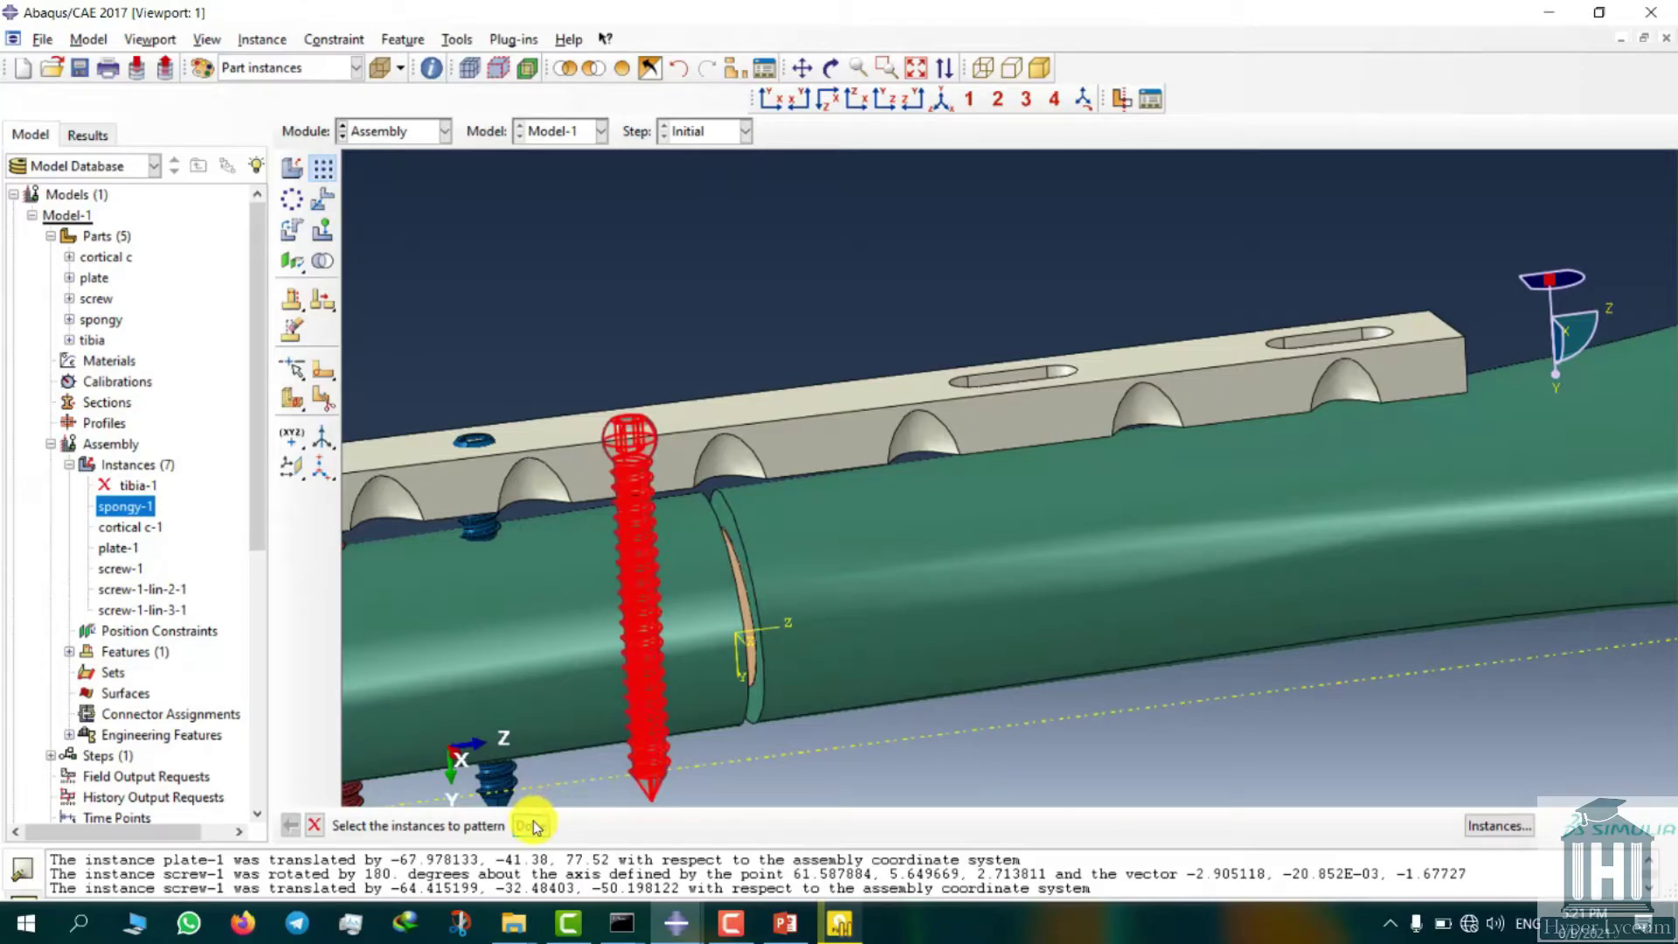
click(533, 825)
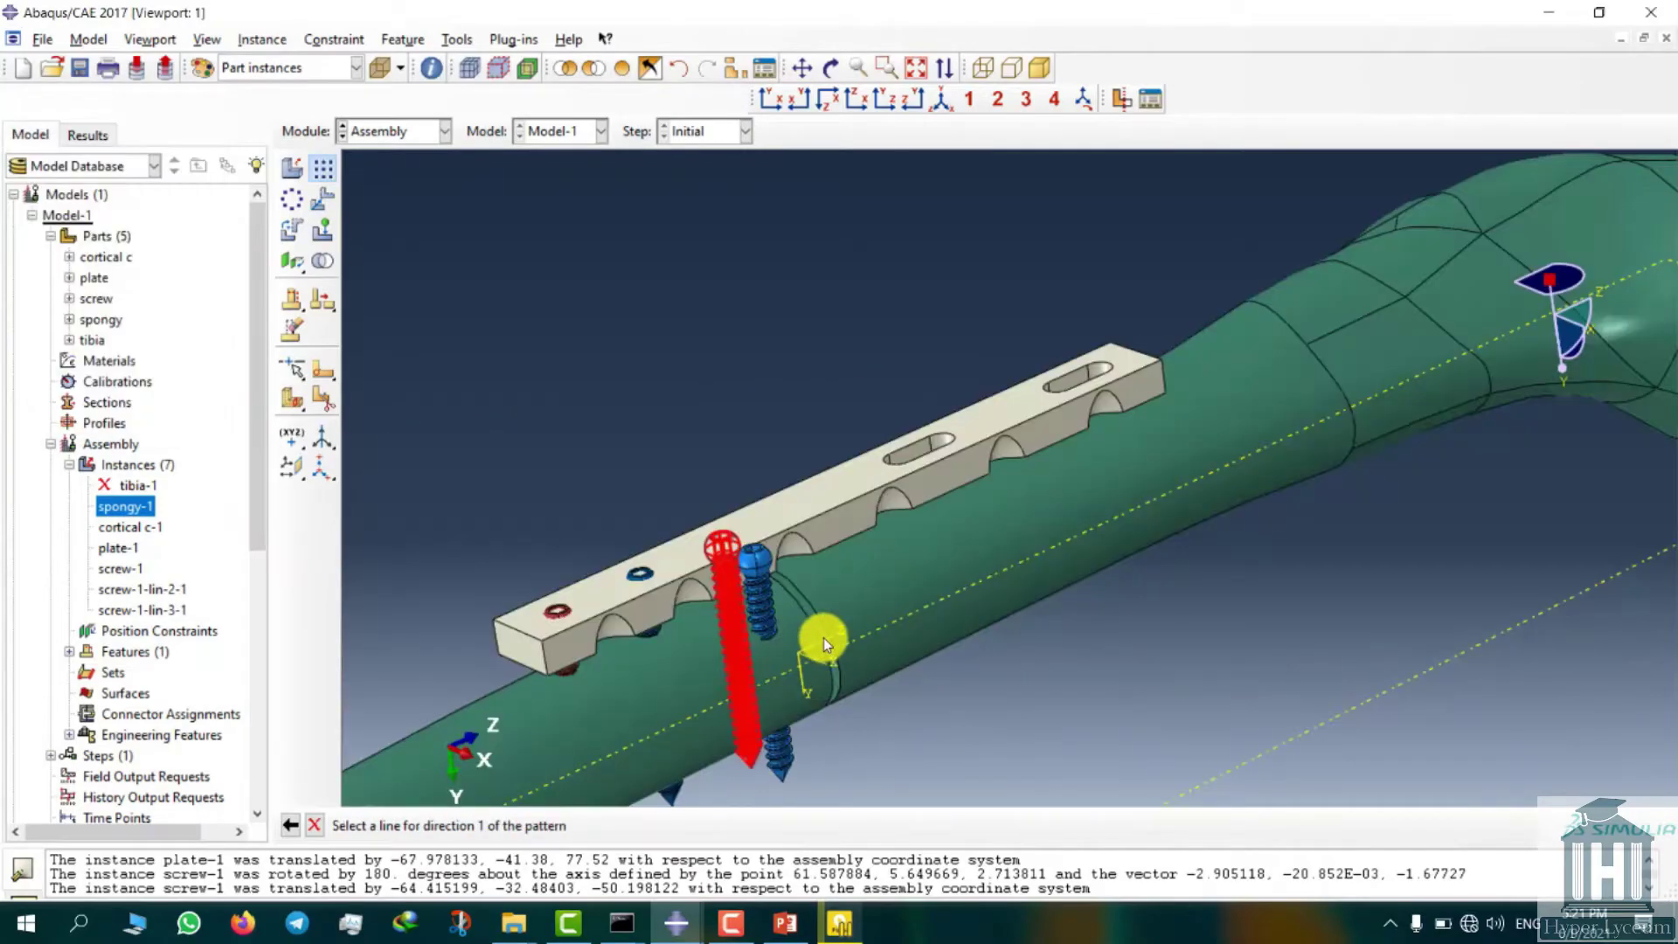
click(824, 638)
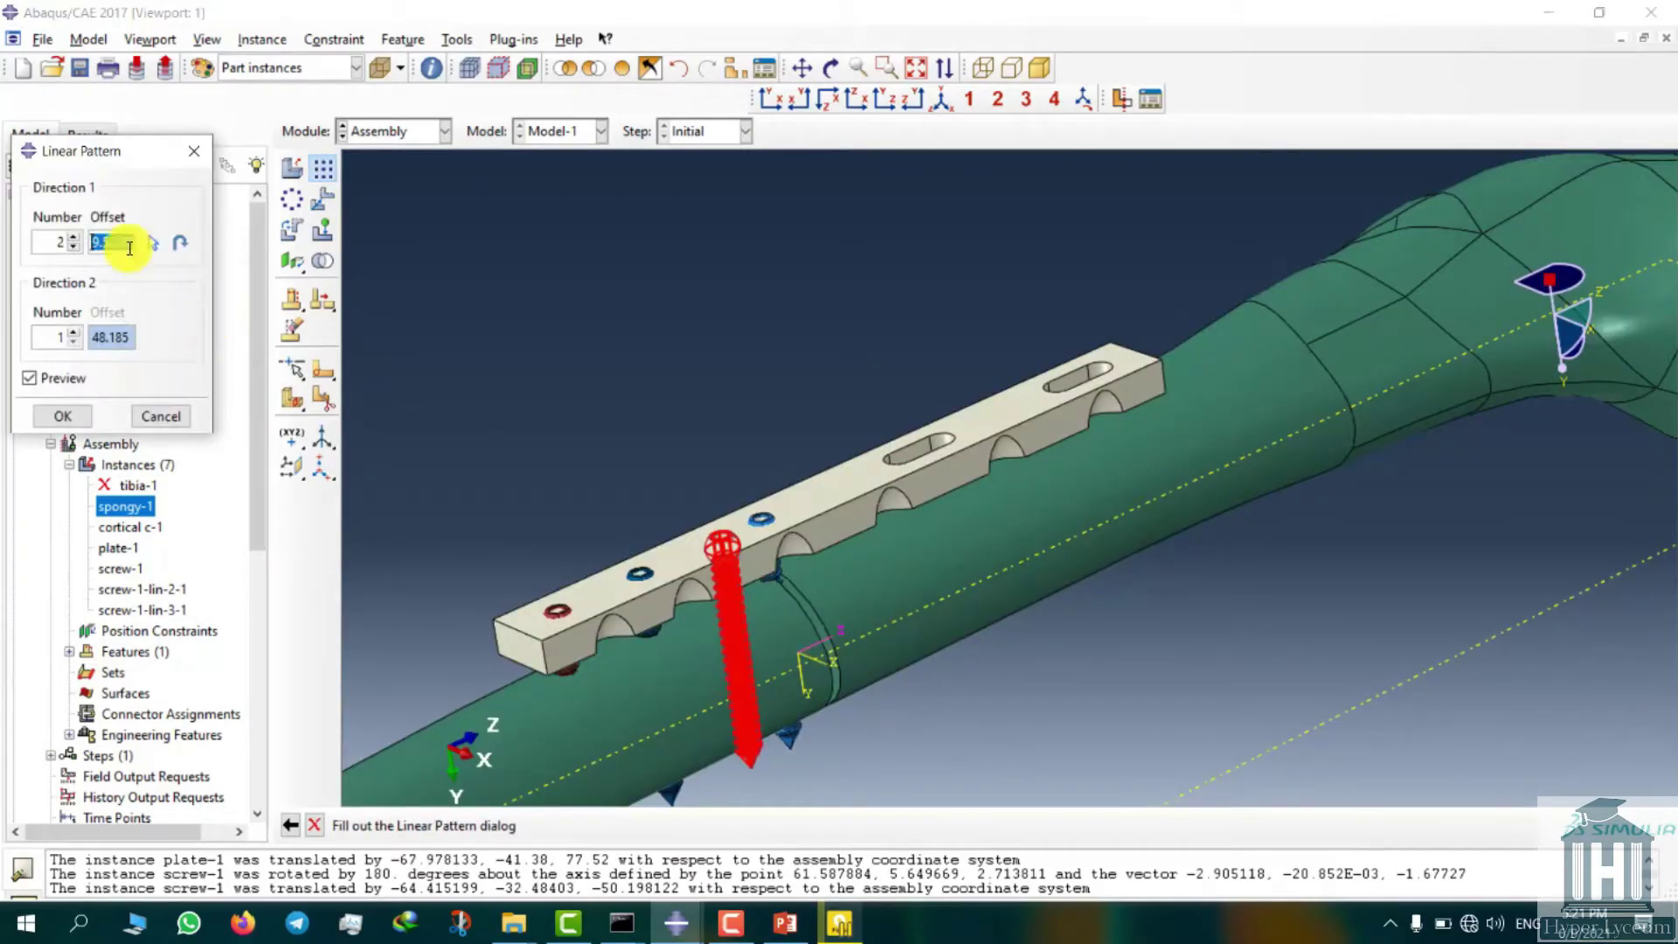
click(61, 417)
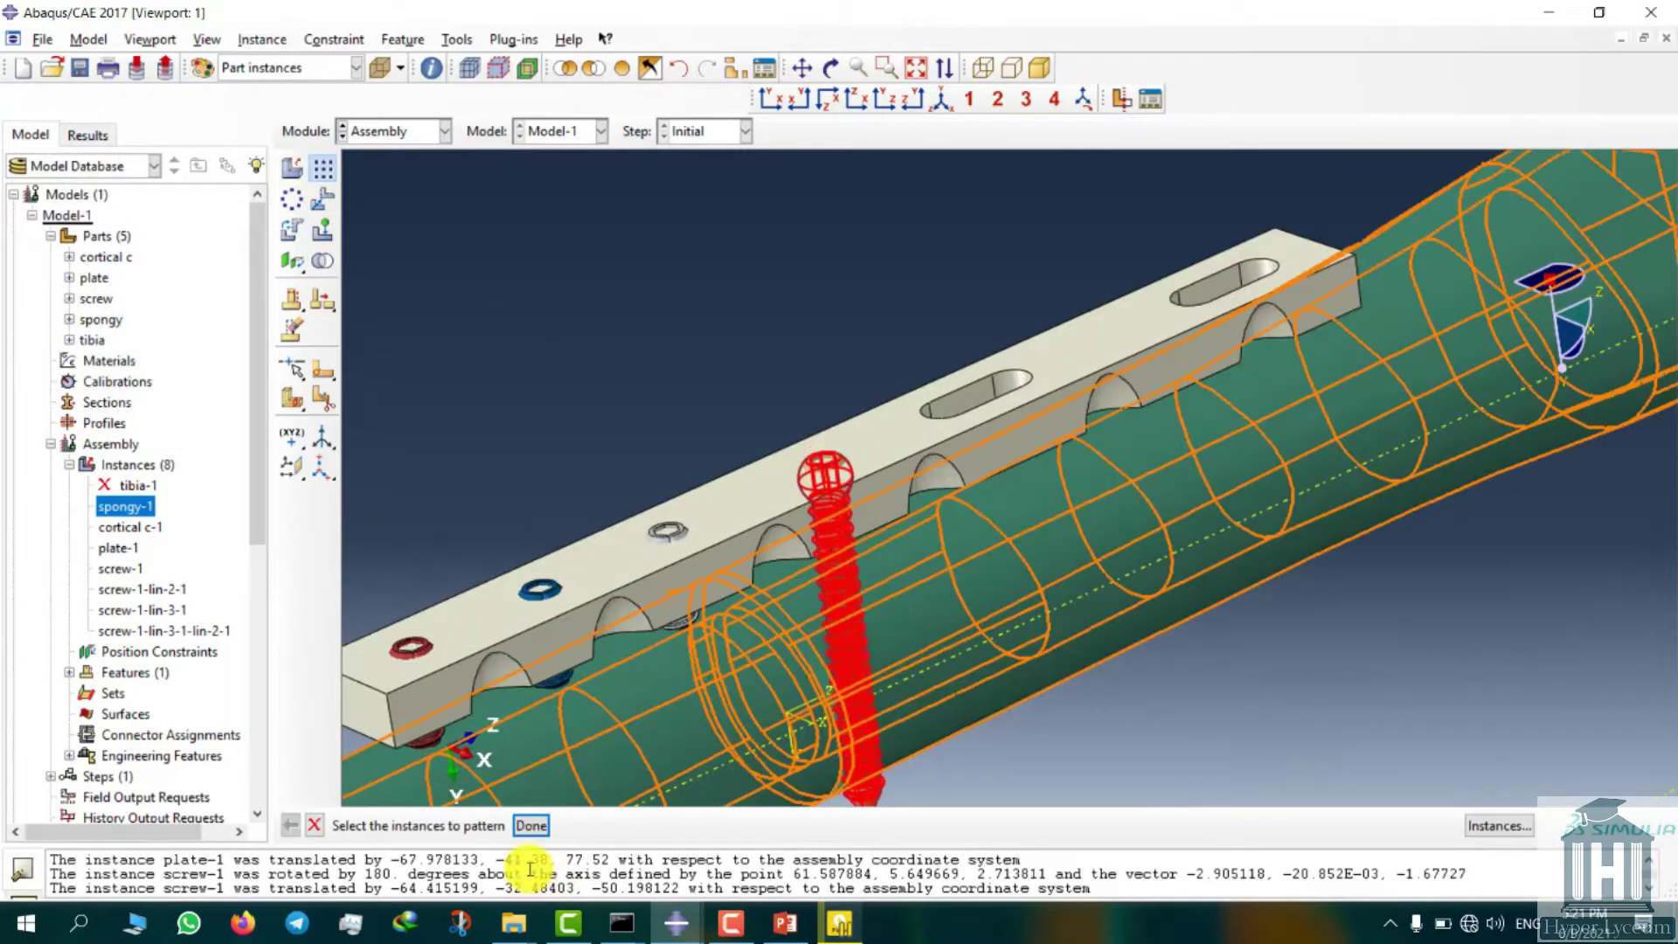
- Pattern the fourth screw along the Z axis with 2 instances at an offset of 49 mm, limiting direction 2 to one instance
middle_click(593, 465)
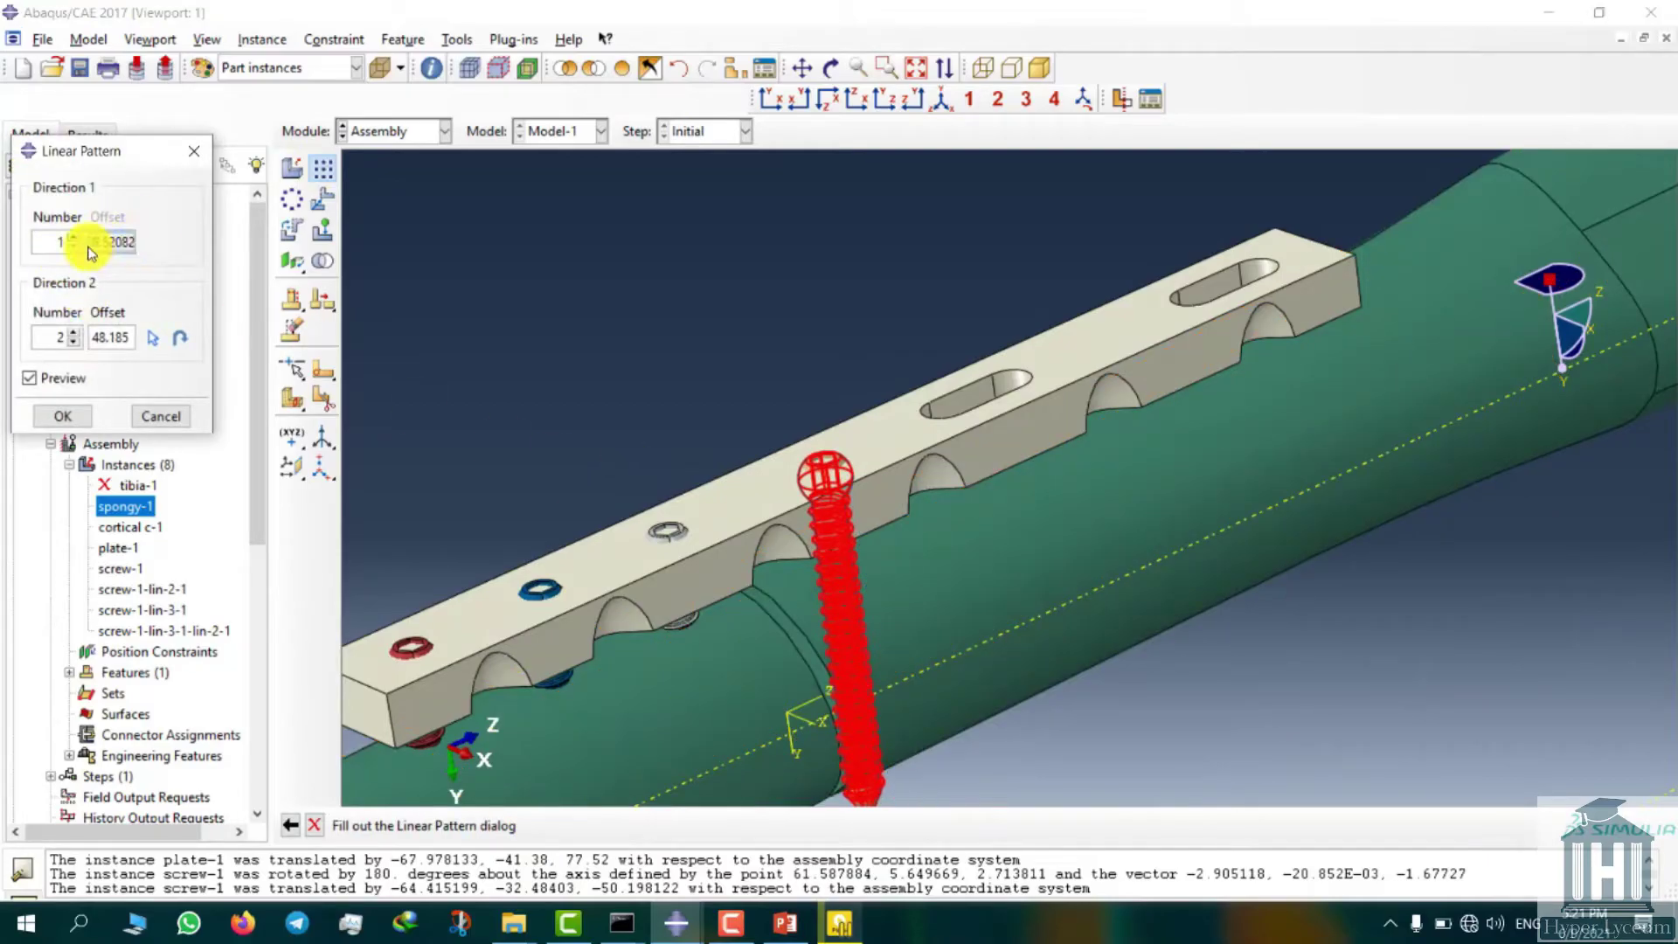
click(154, 243)
click(821, 699)
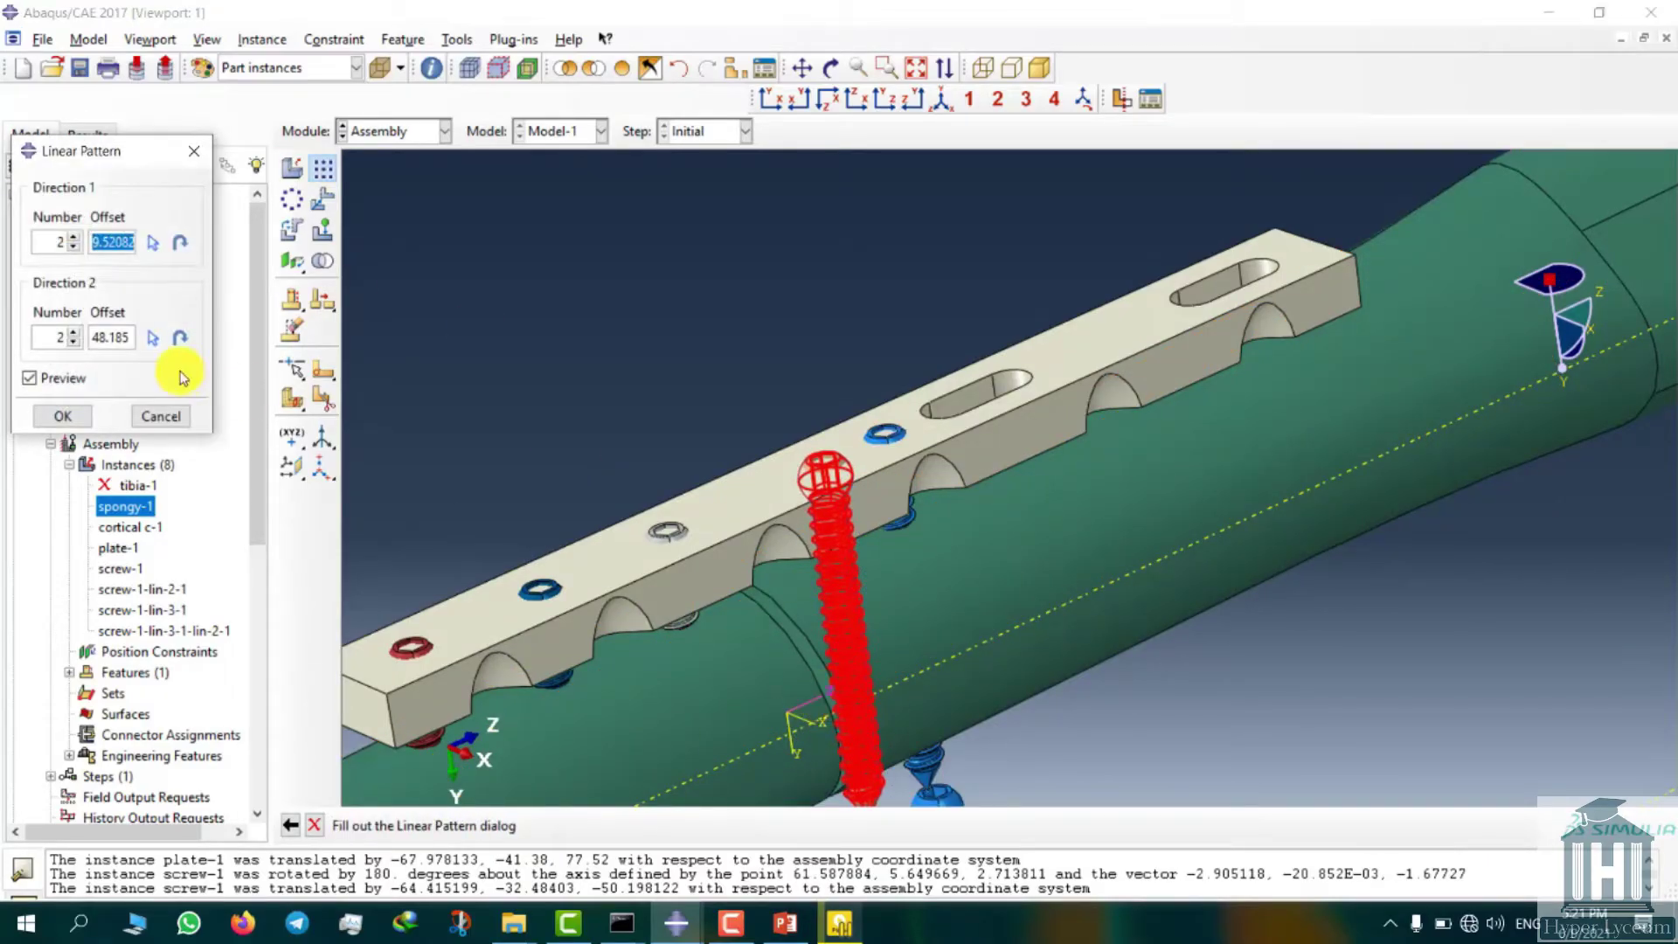
scroll(913, 499, down, 3)
click(74, 342)
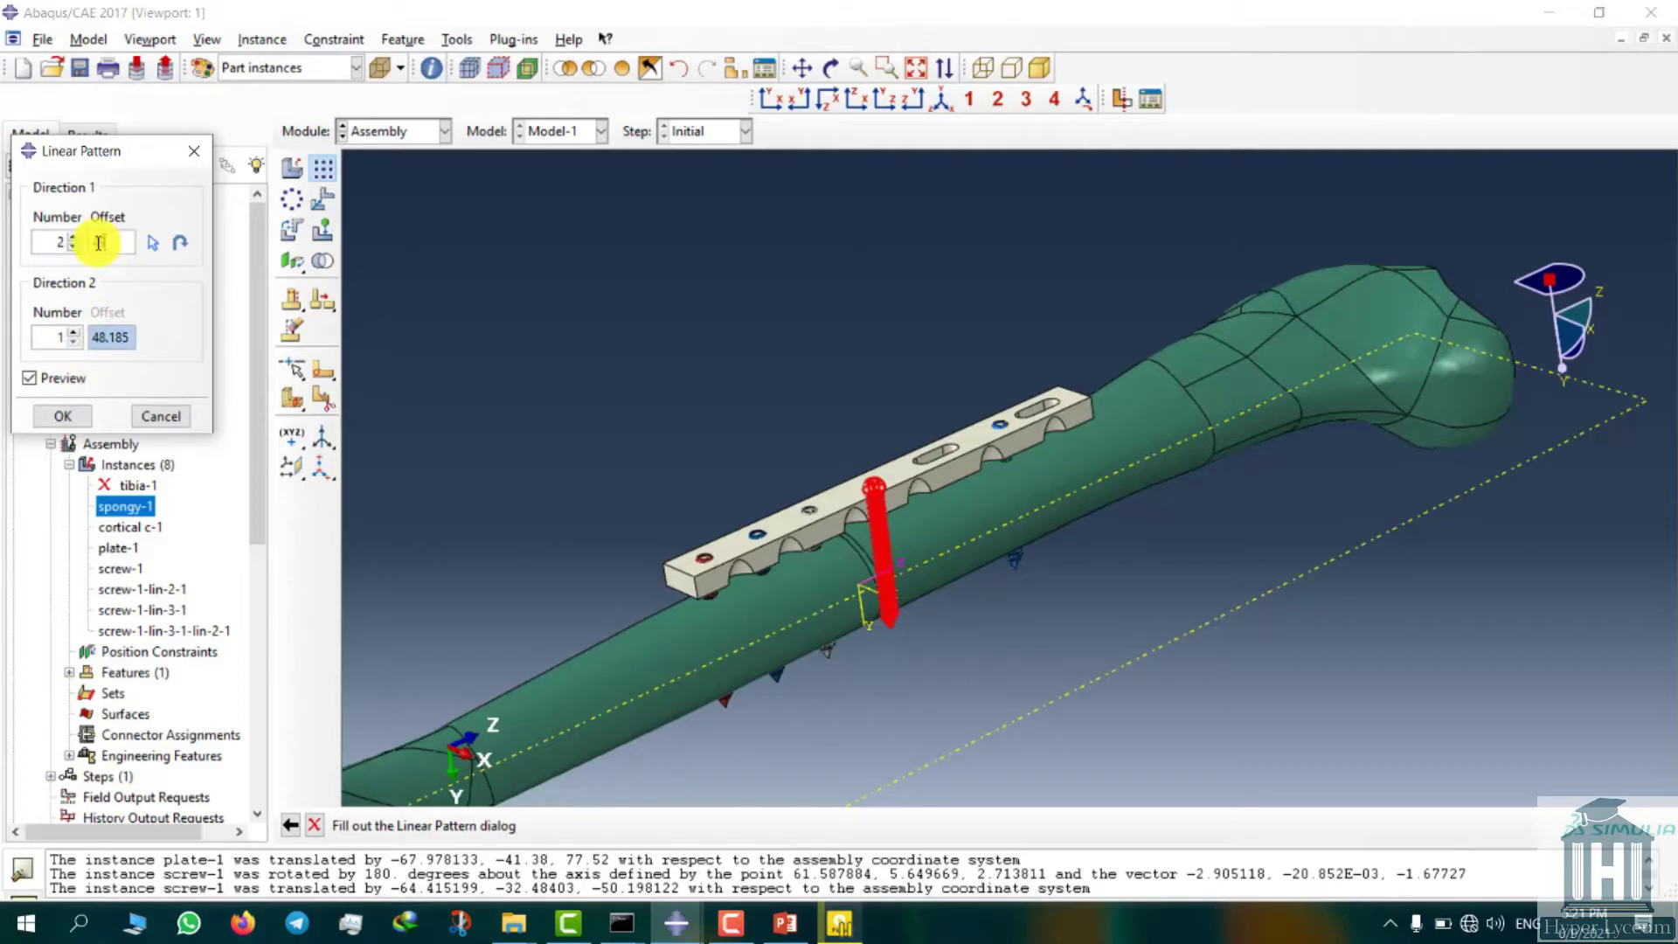
click(65, 416)
- Cut the plate instance with all five screw instances into a new part named "plate c", suppressing the original instances
ctrl+alt+drag(1032, 491, 862, 442)
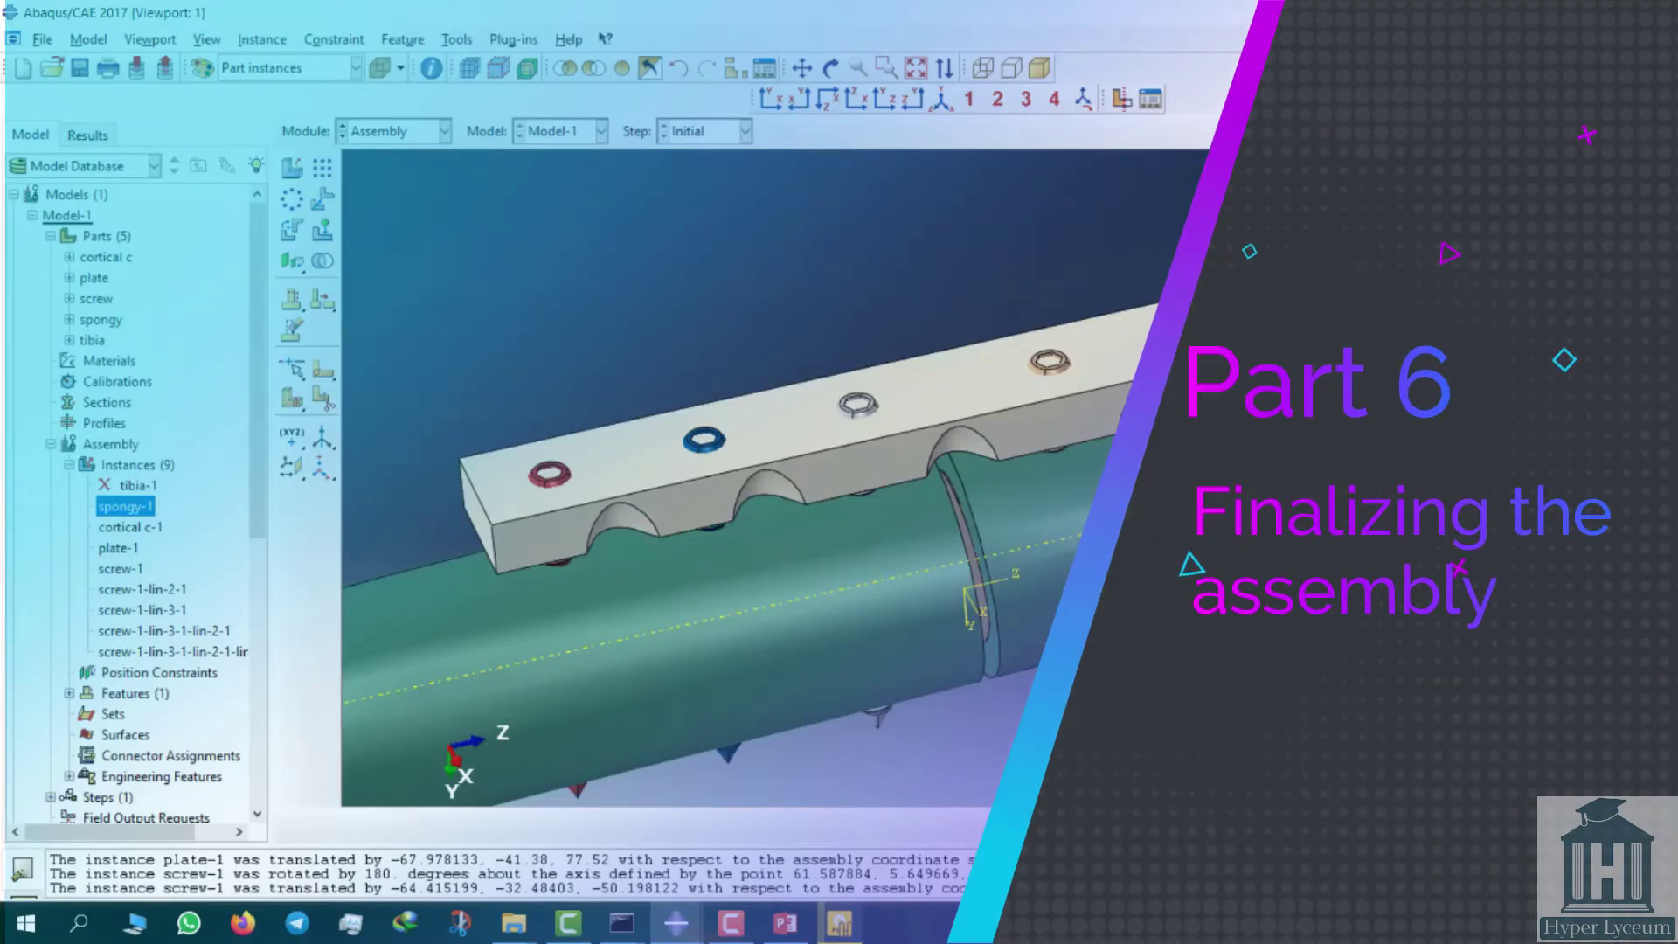
ctrl+alt+drag(1074, 598, 1031, 500)
click(262, 39)
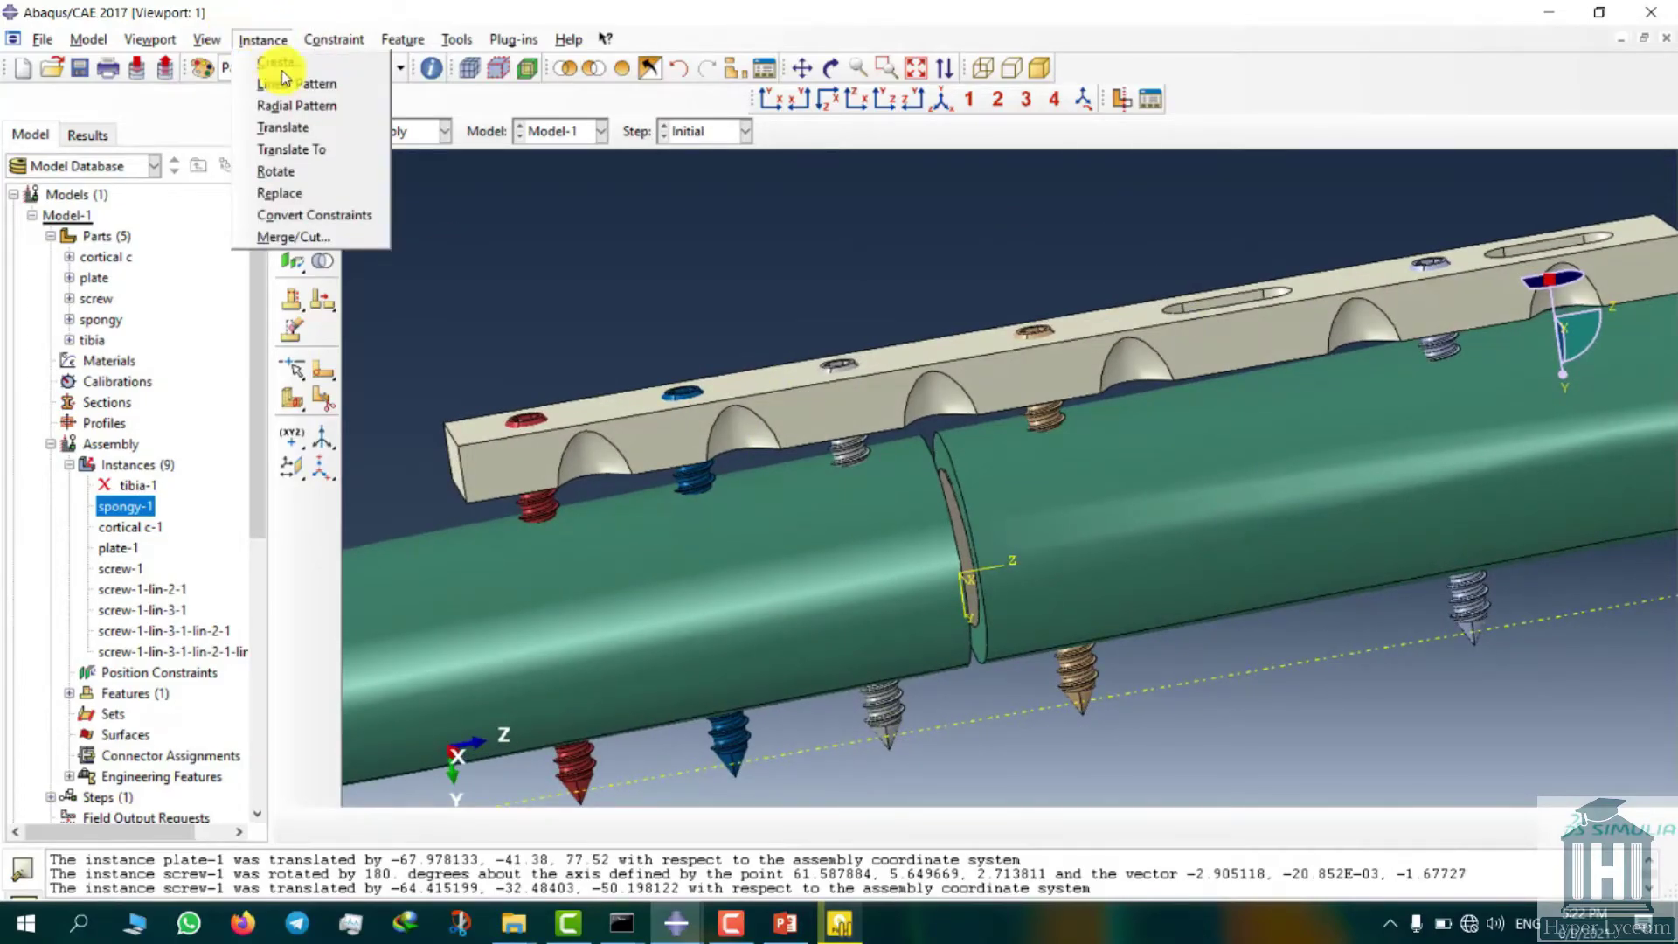
click(327, 233)
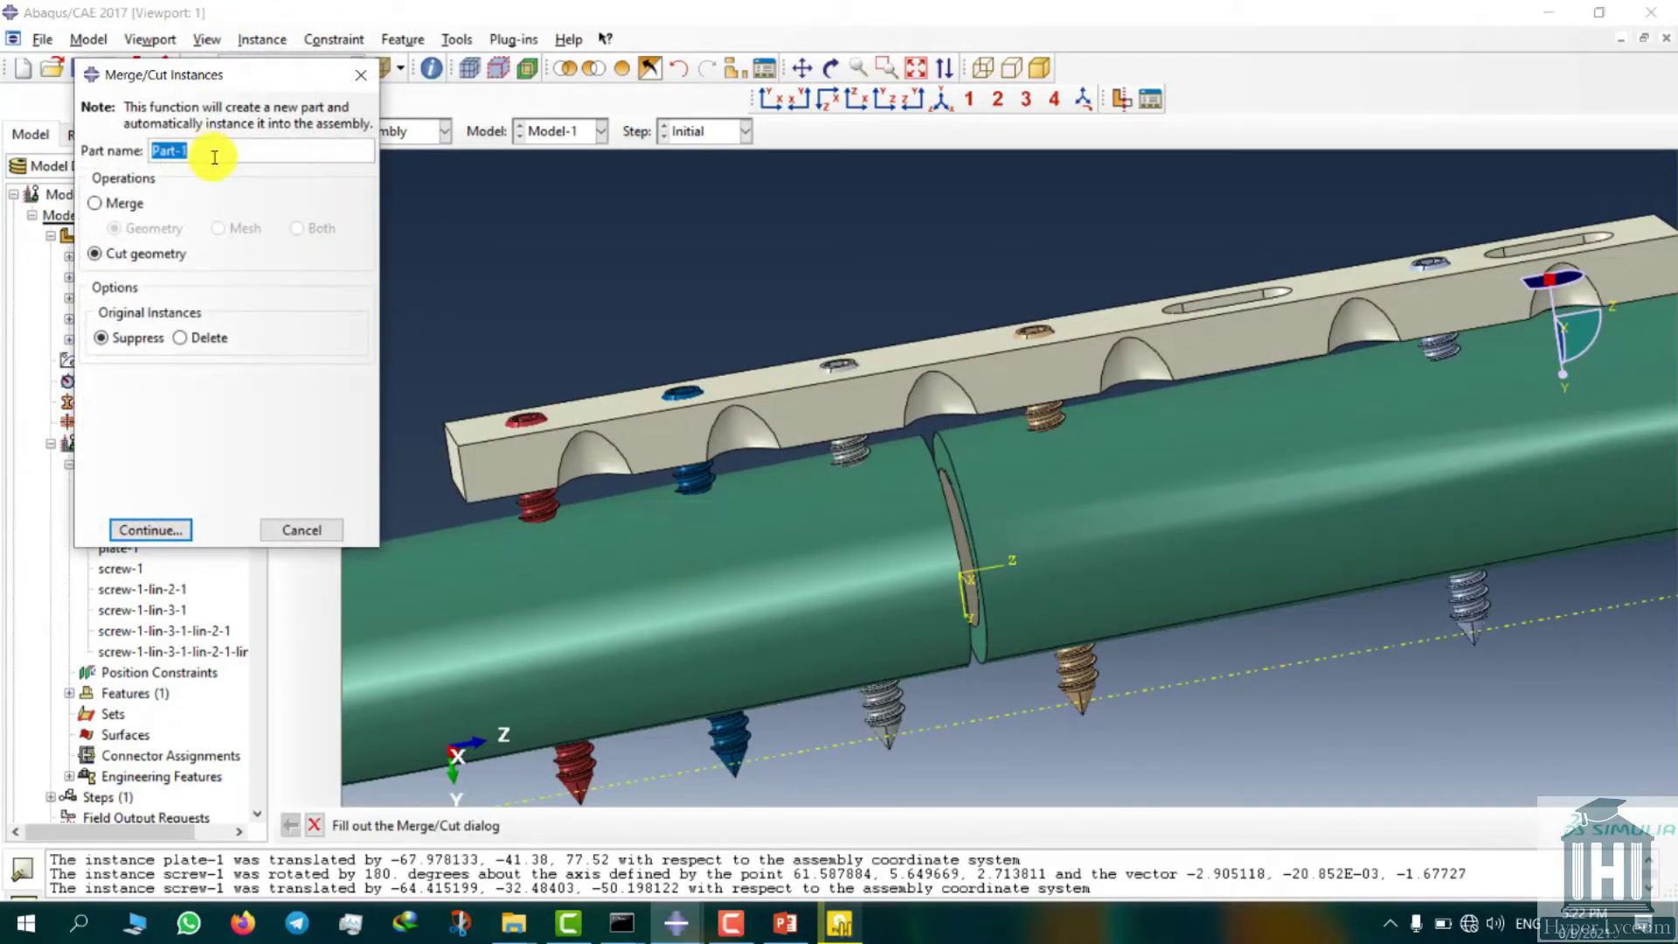
text(plate c)
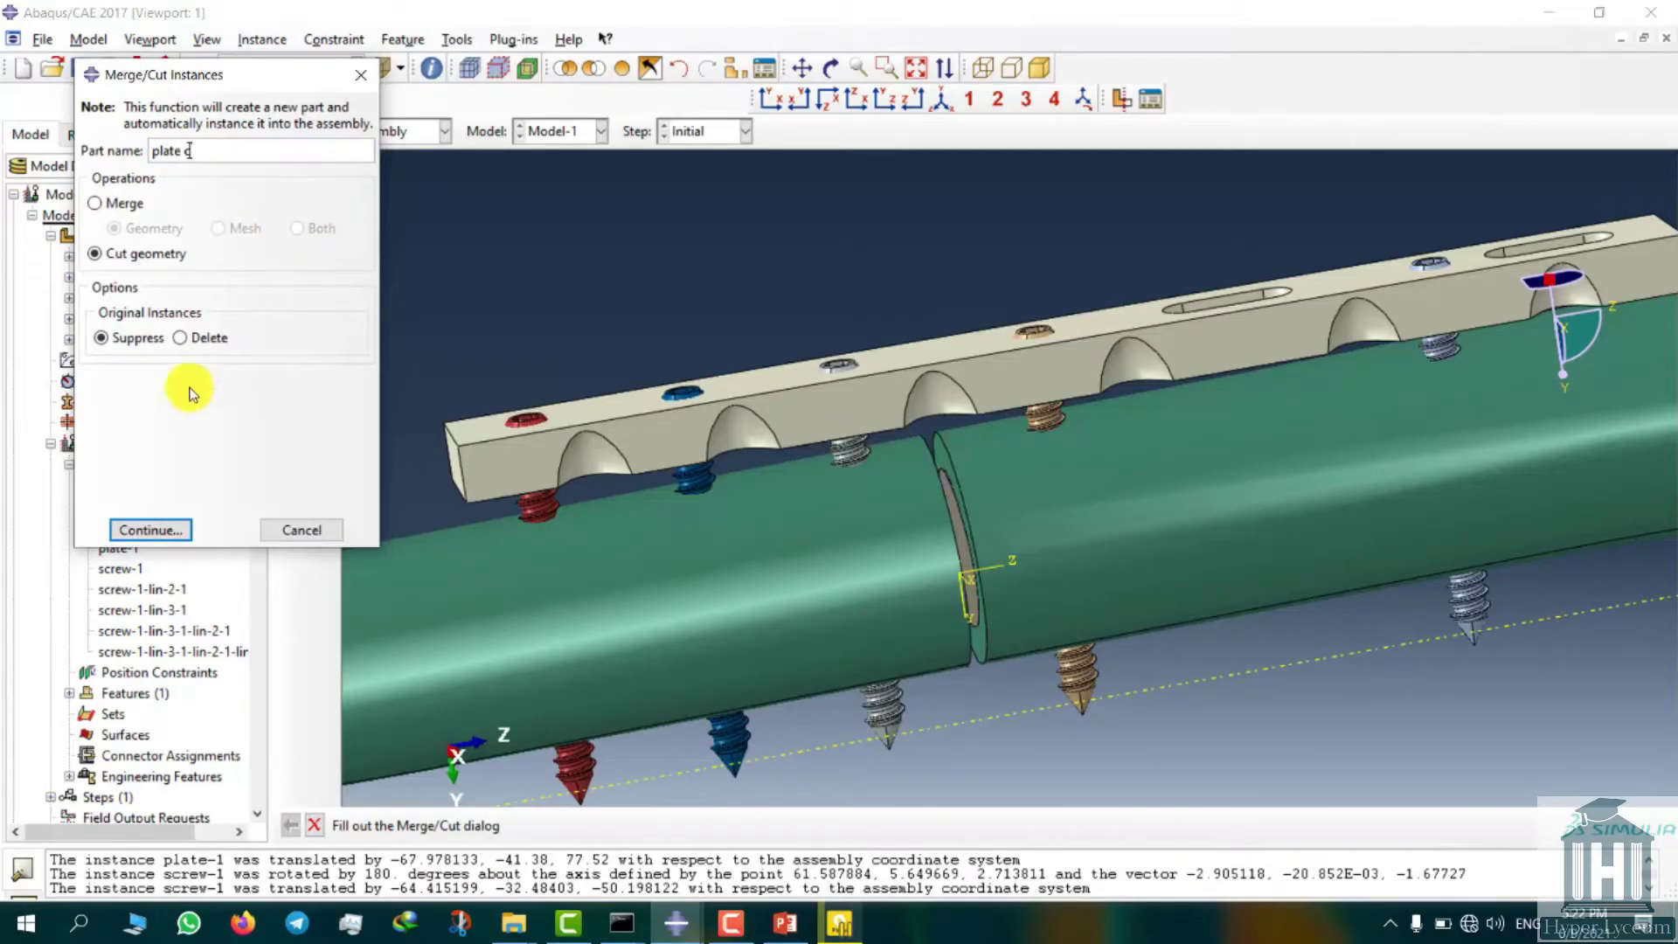
click(150, 530)
click(761, 437)
click(578, 771)
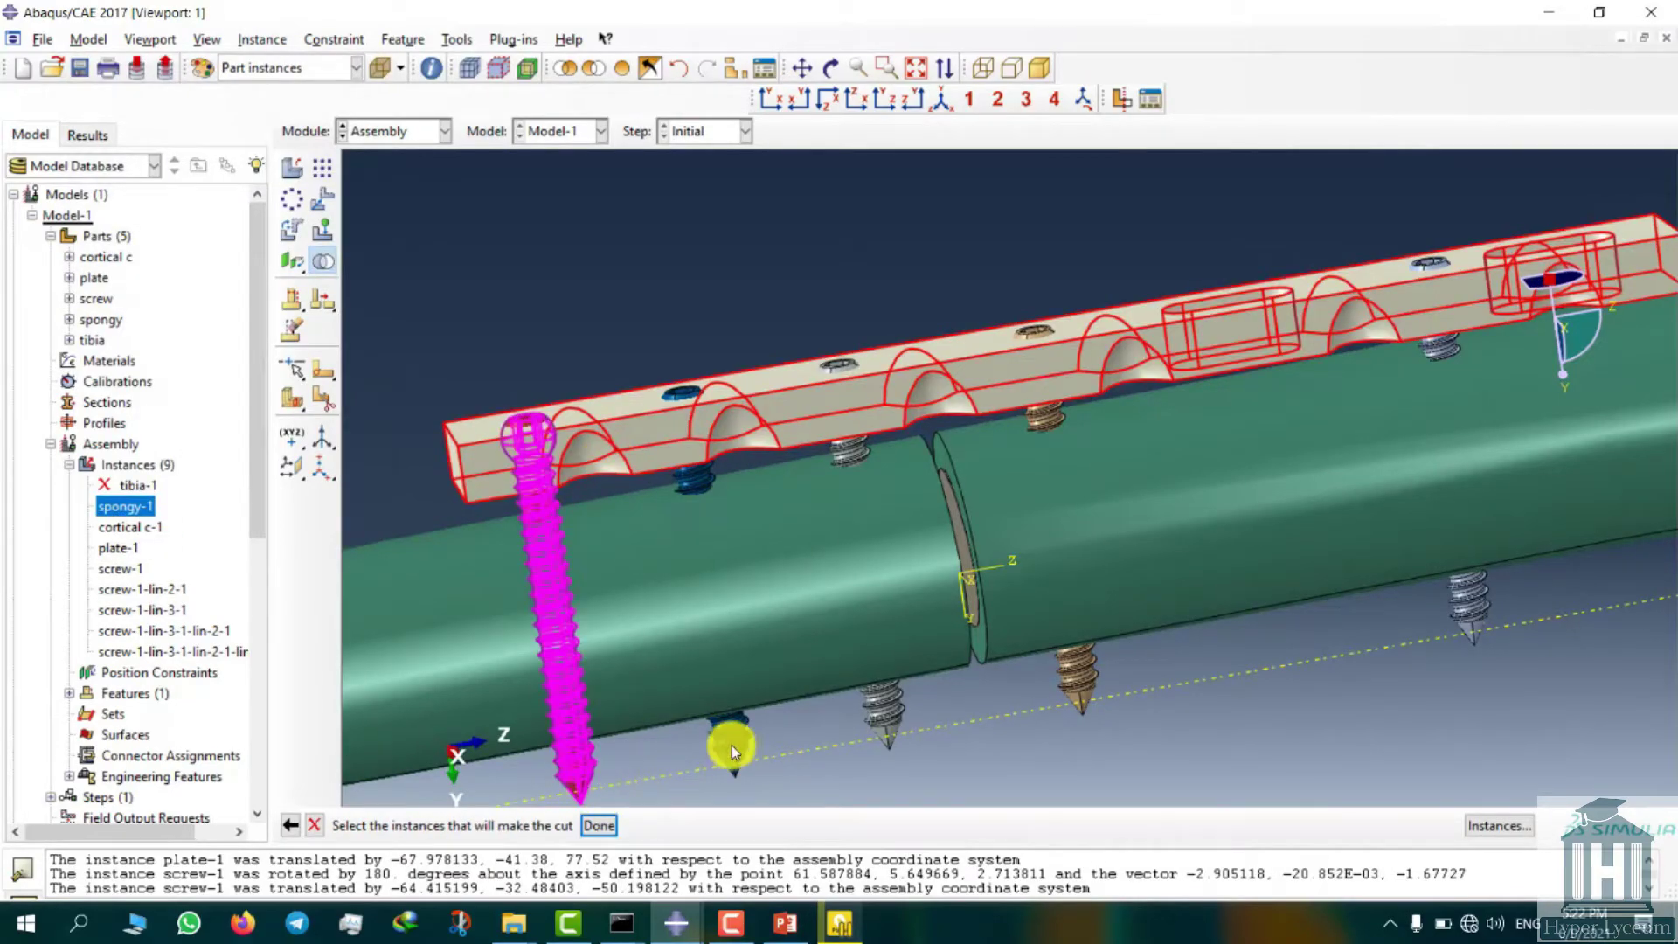
shift+click(726, 746)
shift+click(881, 710)
shift+click(1074, 674)
shift+click(1465, 599)
scroll(780, 602, up, 5)
click(598, 825)
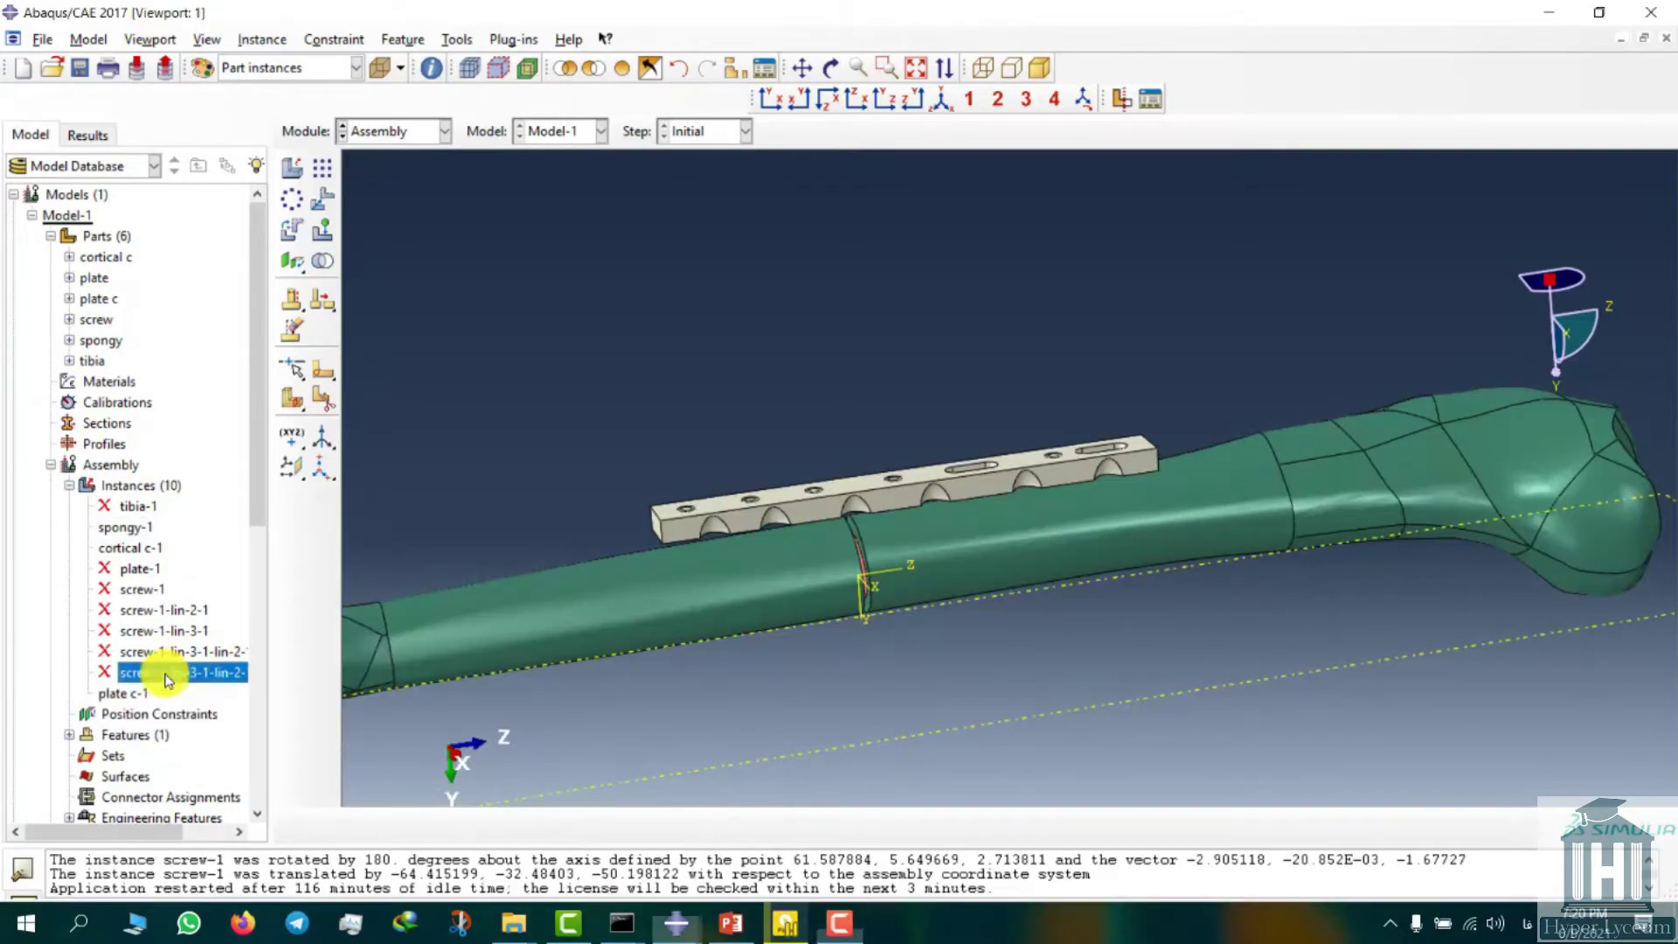
- Resume the five suppressed screw instances in the assembly
click(175, 673)
shift+click(152, 599)
right_click(152, 600)
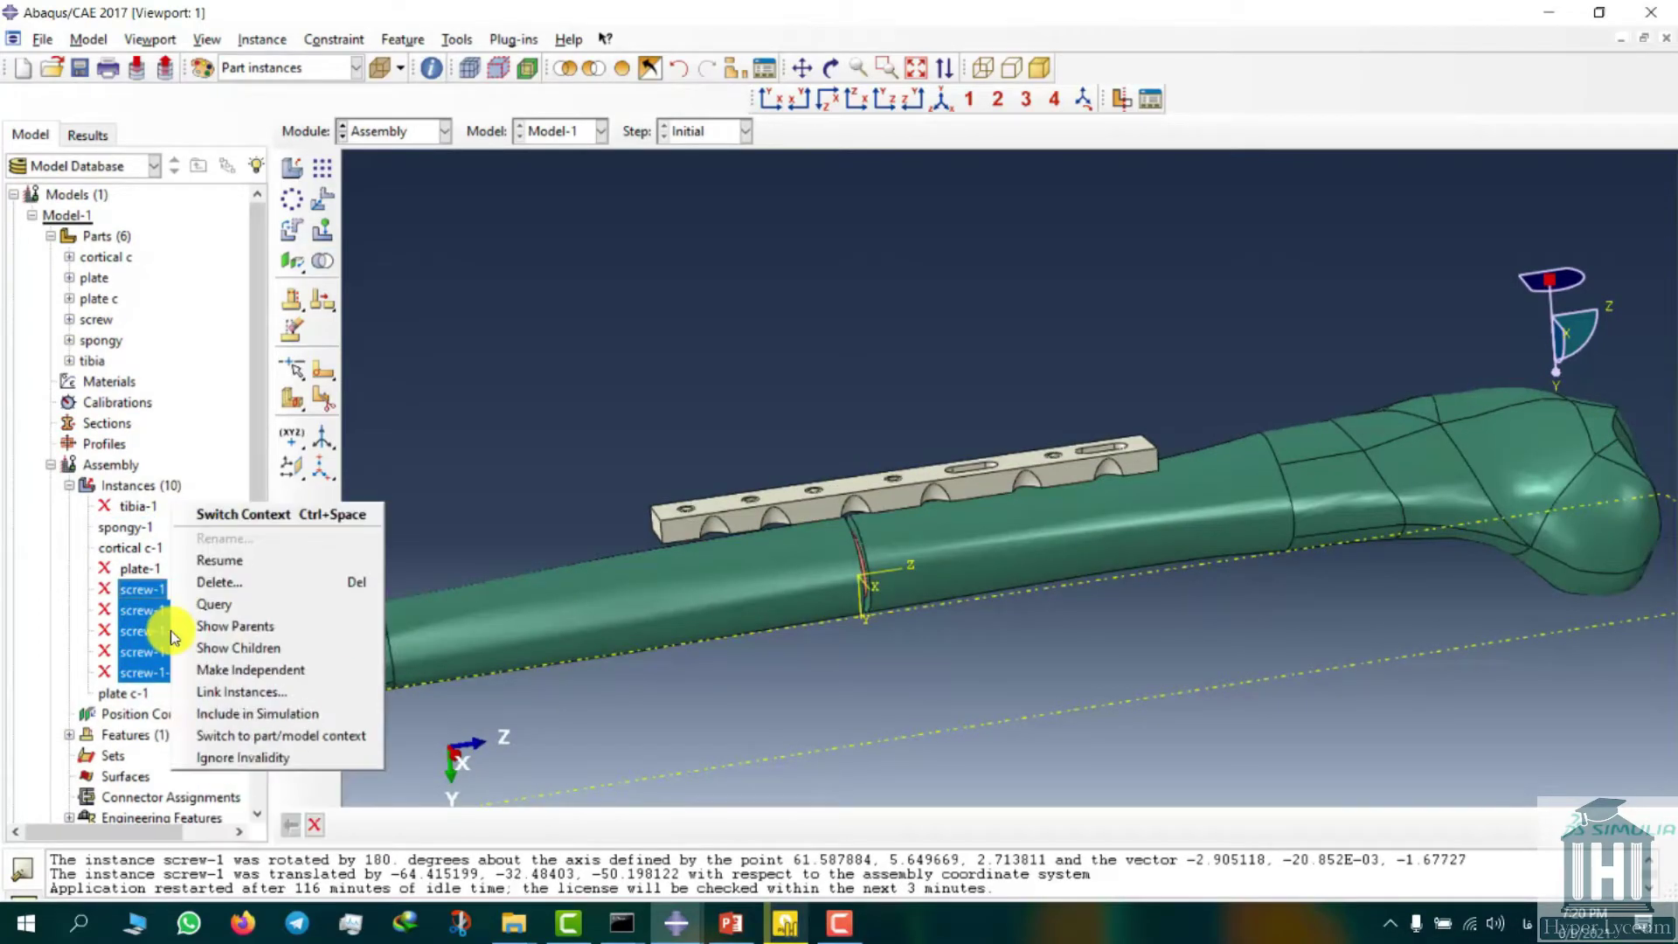
click(210, 523)
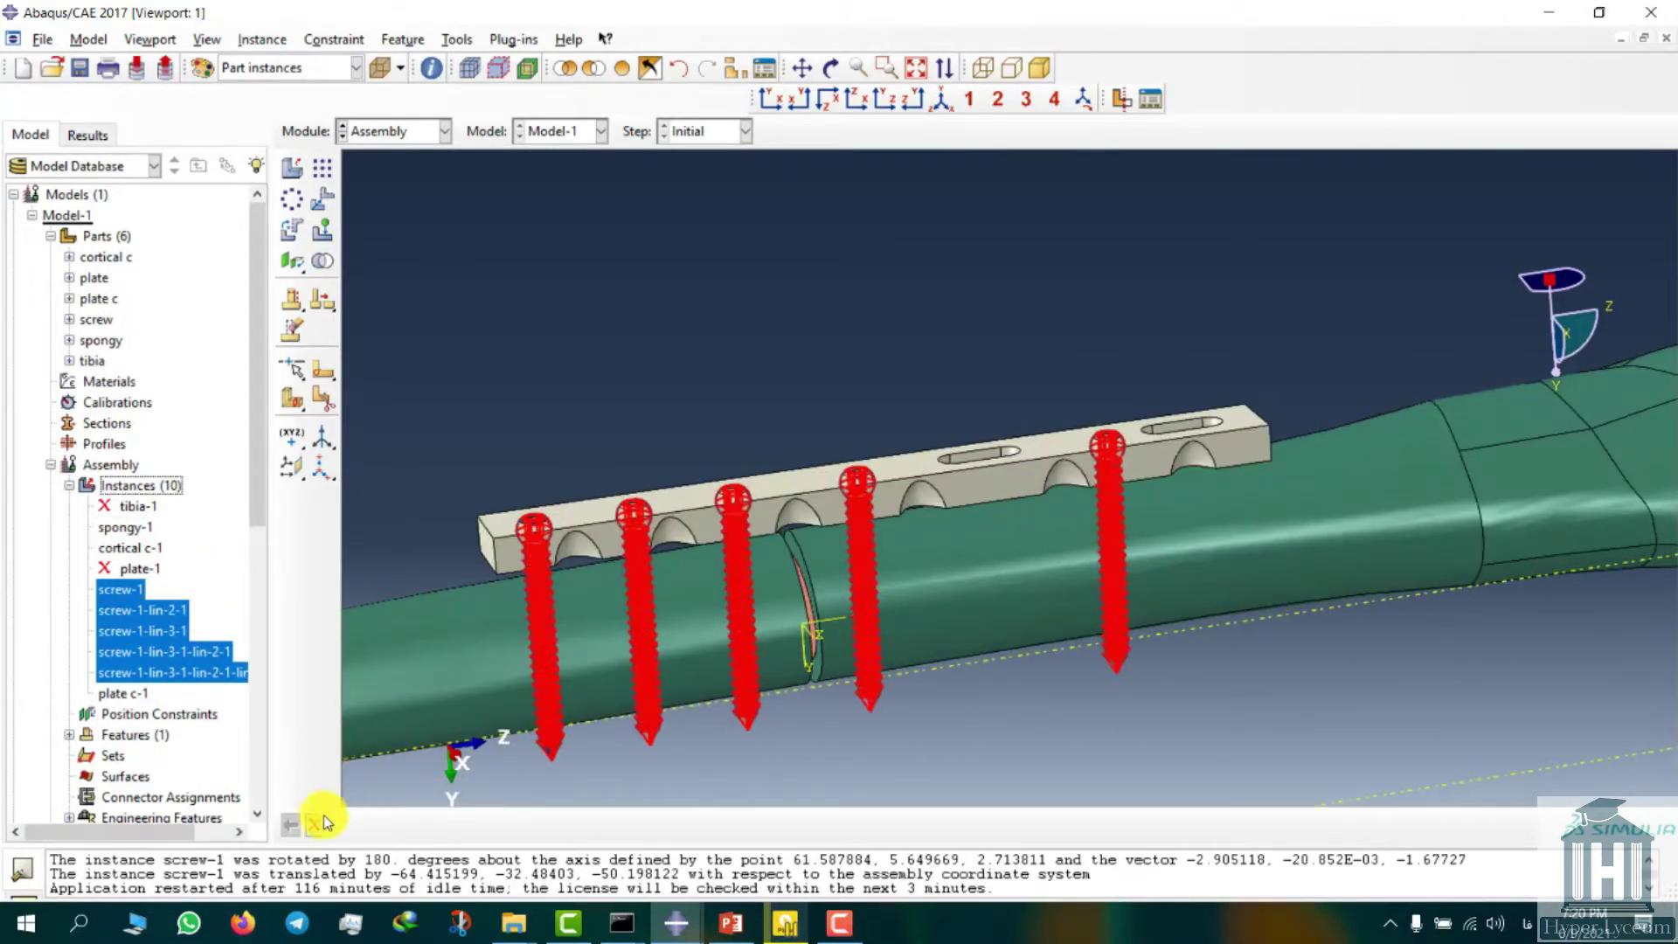
ctrl+alt+drag(1076, 540, 1053, 502)
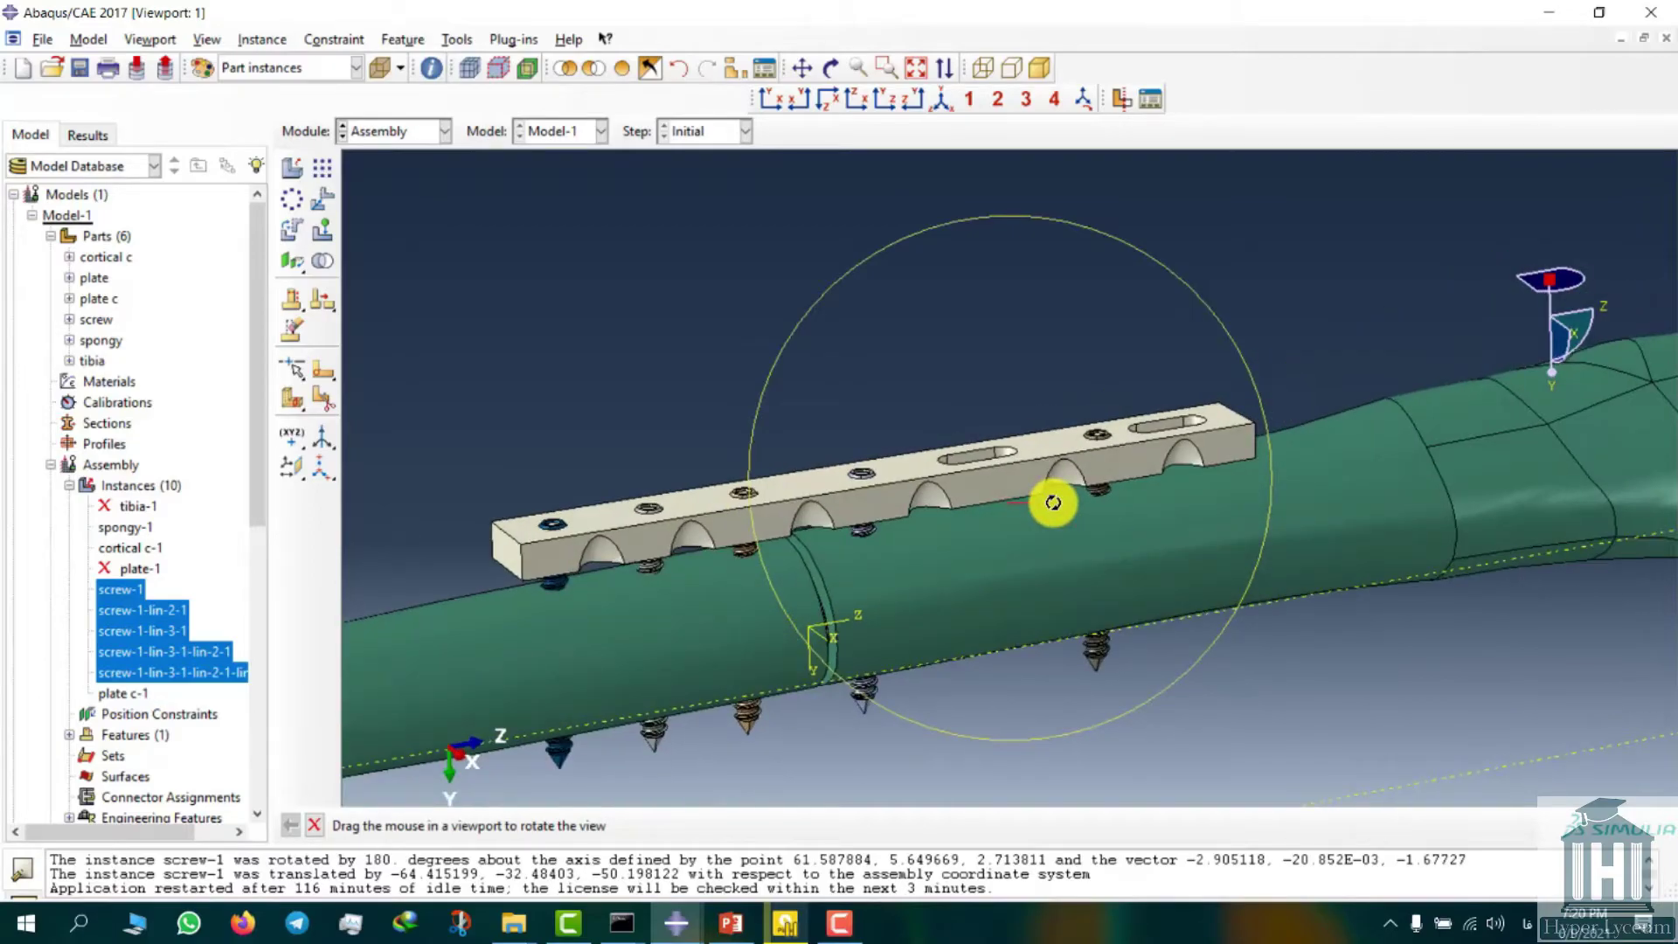
- Open the plate c part in the Part module and start an extruded-cut sketch on its top face, oriented by a long edge
click(69, 298)
click(393, 131)
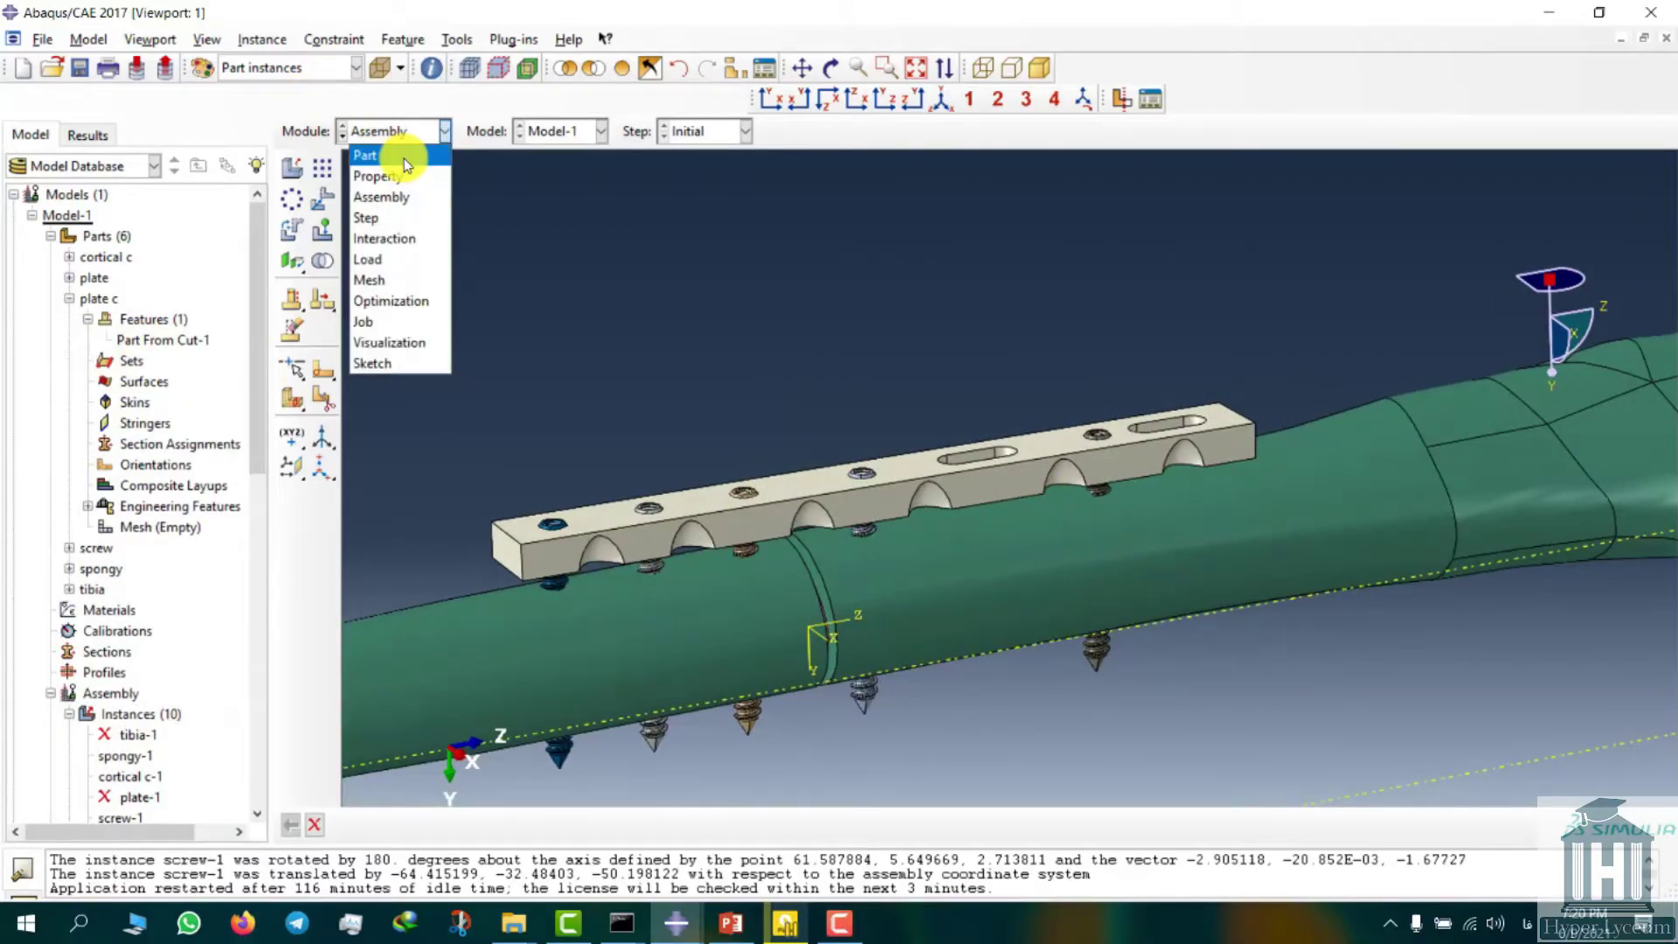
click(404, 157)
click(702, 150)
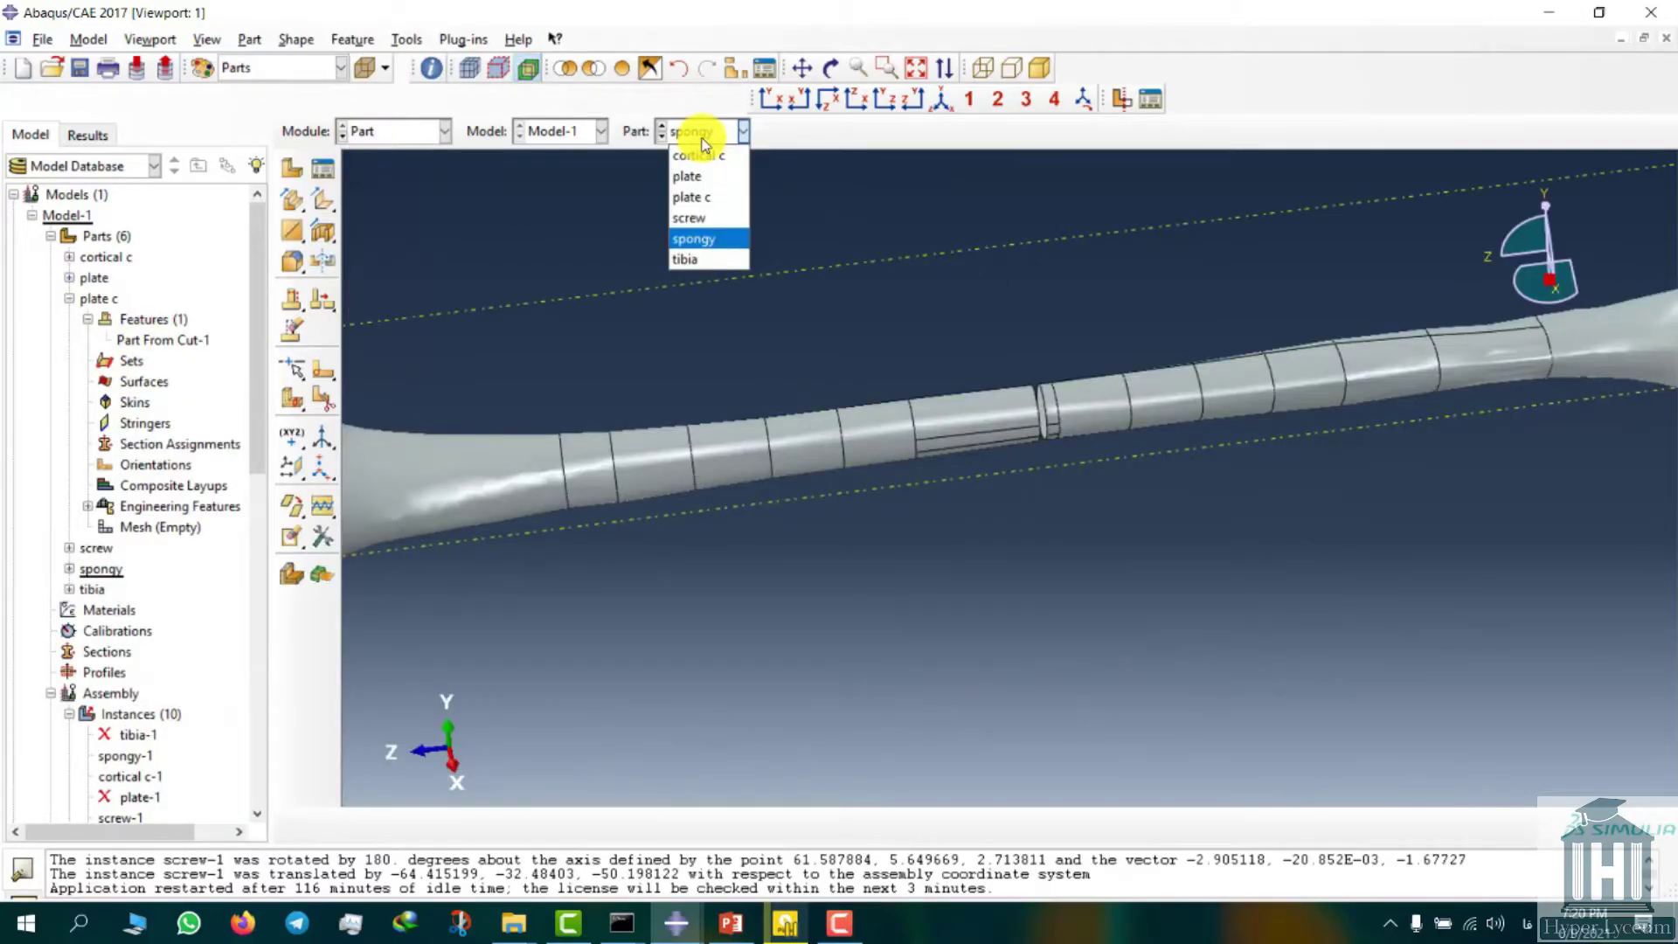
click(729, 194)
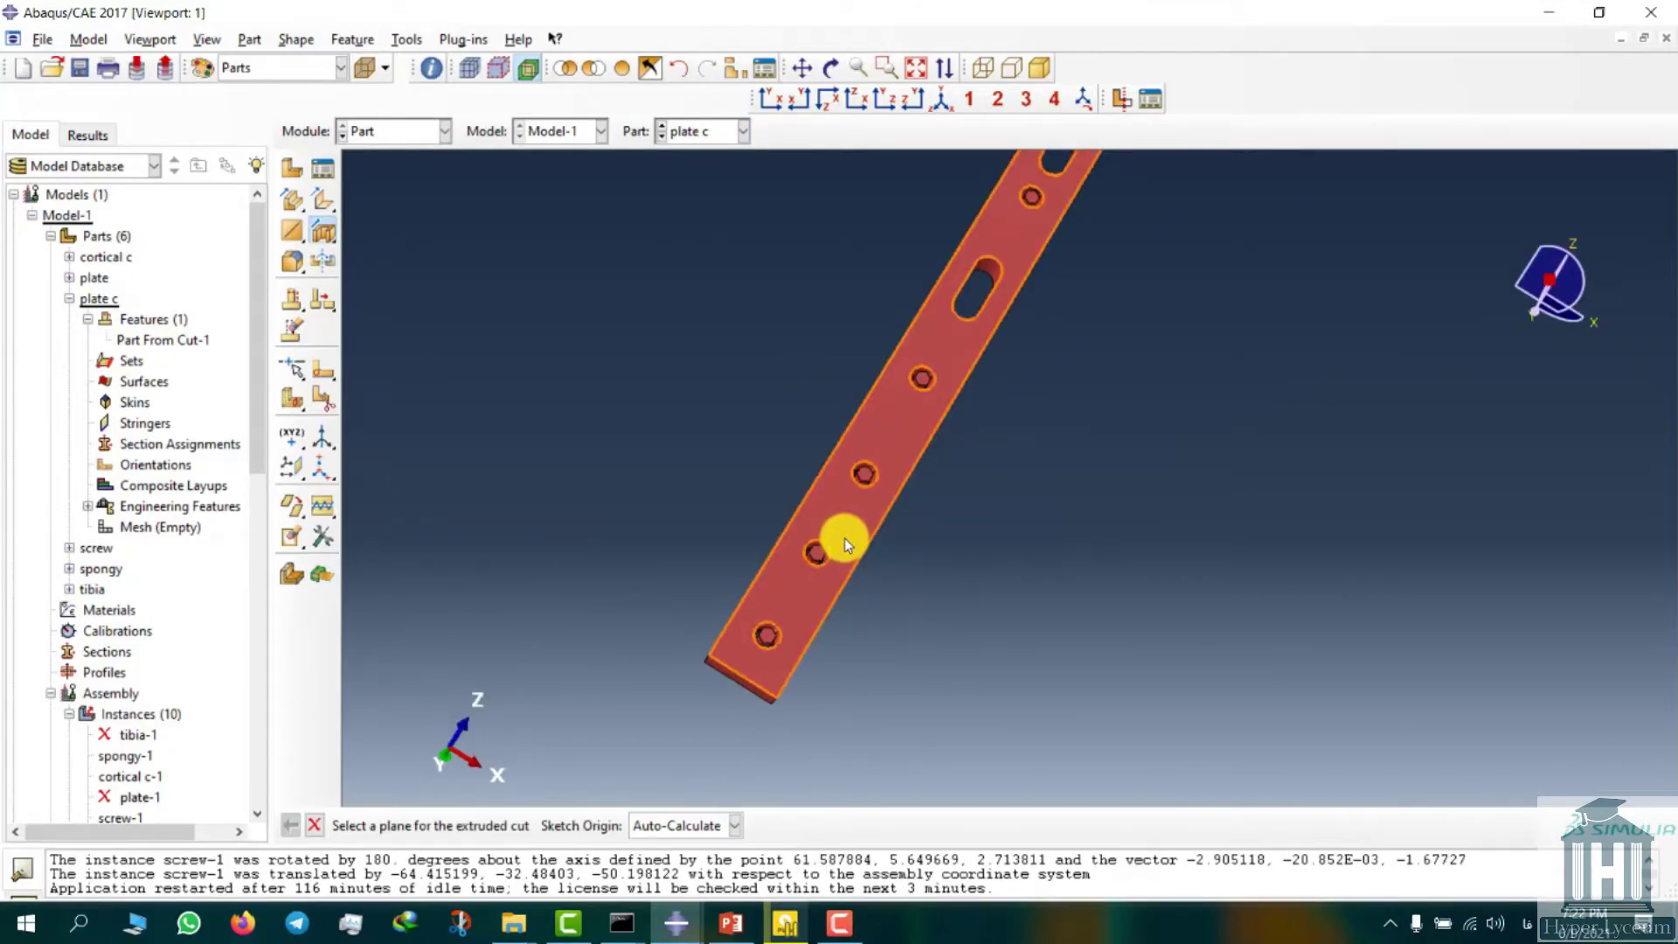
click(843, 542)
click(801, 660)
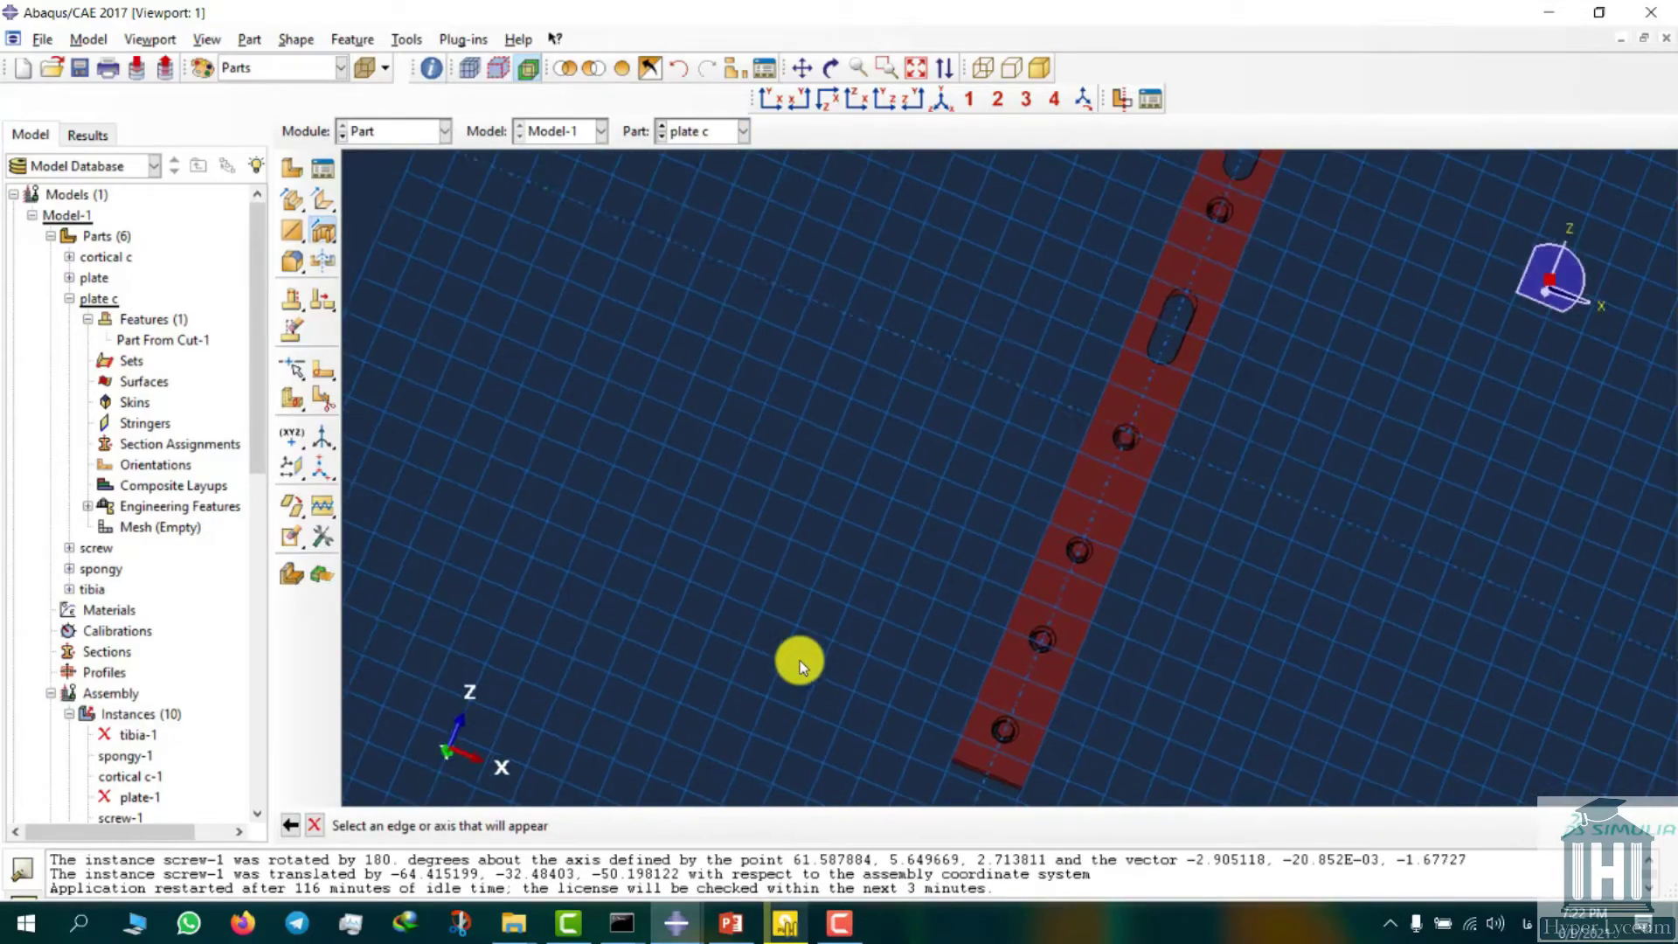
- Sketch a circle centred on the screw hole nearest the plate's end and set its radius to 2
ctrl+alt+middle_drag(1101, 710, 978, 487)
scroll(918, 521, down, 8)
click(291, 201)
scroll(669, 626, down, 2)
click(624, 577)
scroll(527, 591, down, 5)
click(500, 455)
click(322, 492)
click(500, 454)
click(446, 454)
text(2)
key(Return)
scroll(682, 341, up, 5)
scroll(684, 290, down, 1)
click(291, 591)
- Sketch a circle centred on the second screw hole from the plate's end and dimension its radius
scroll(791, 393, down, 6)
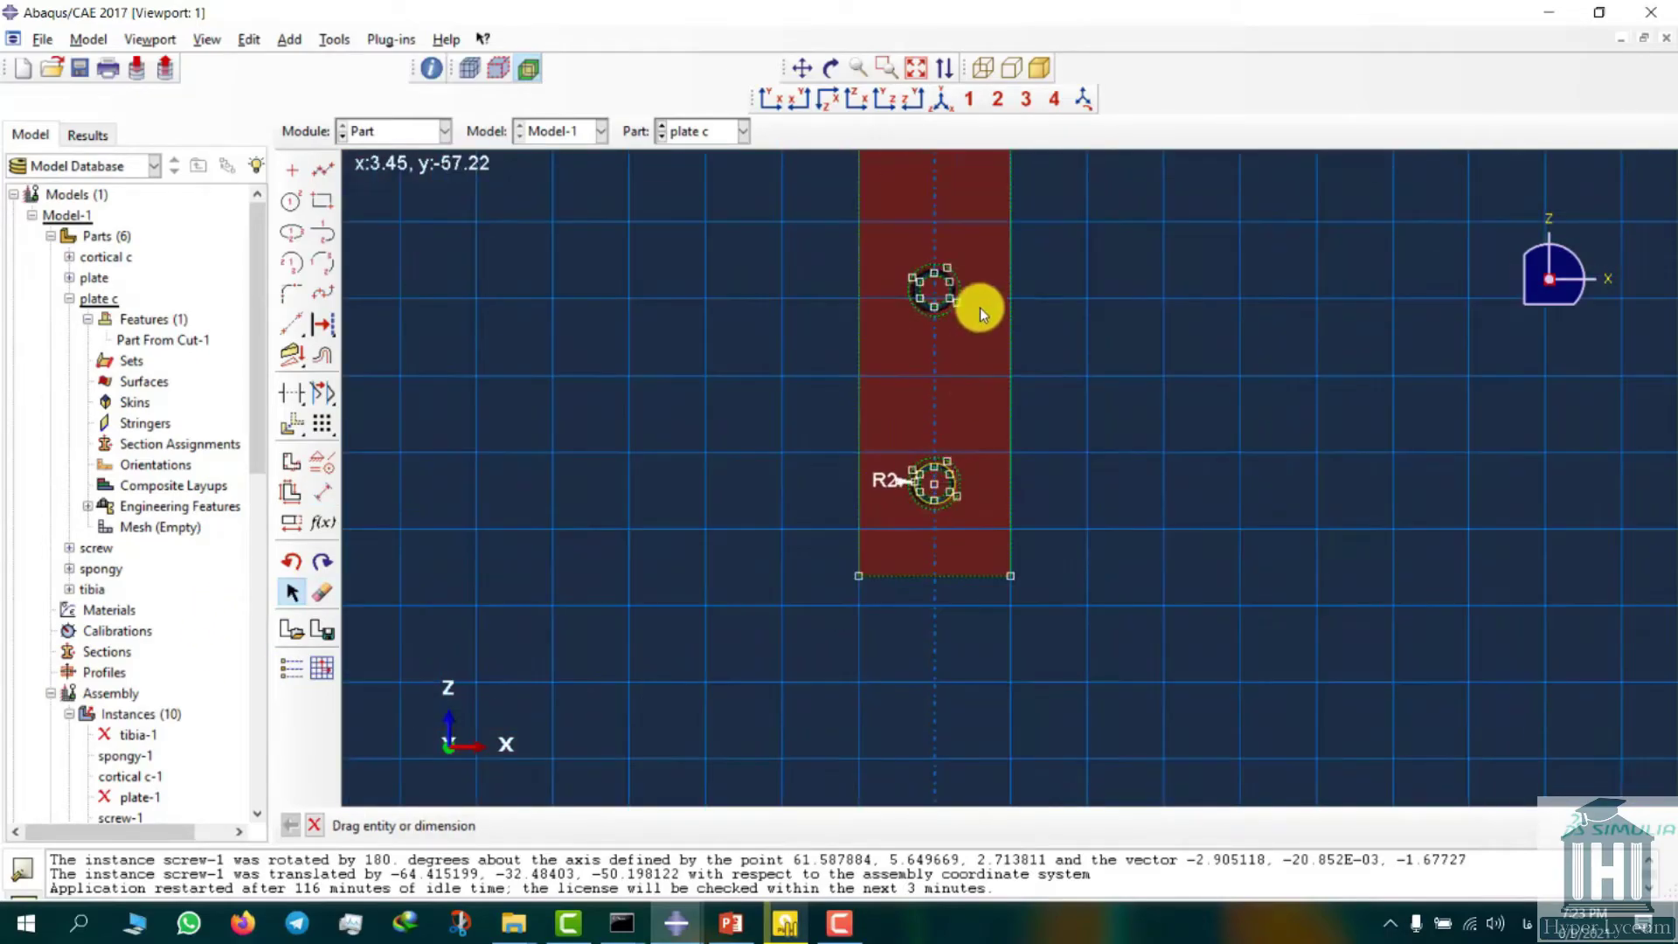
scroll(962, 271, up, 4)
click(291, 201)
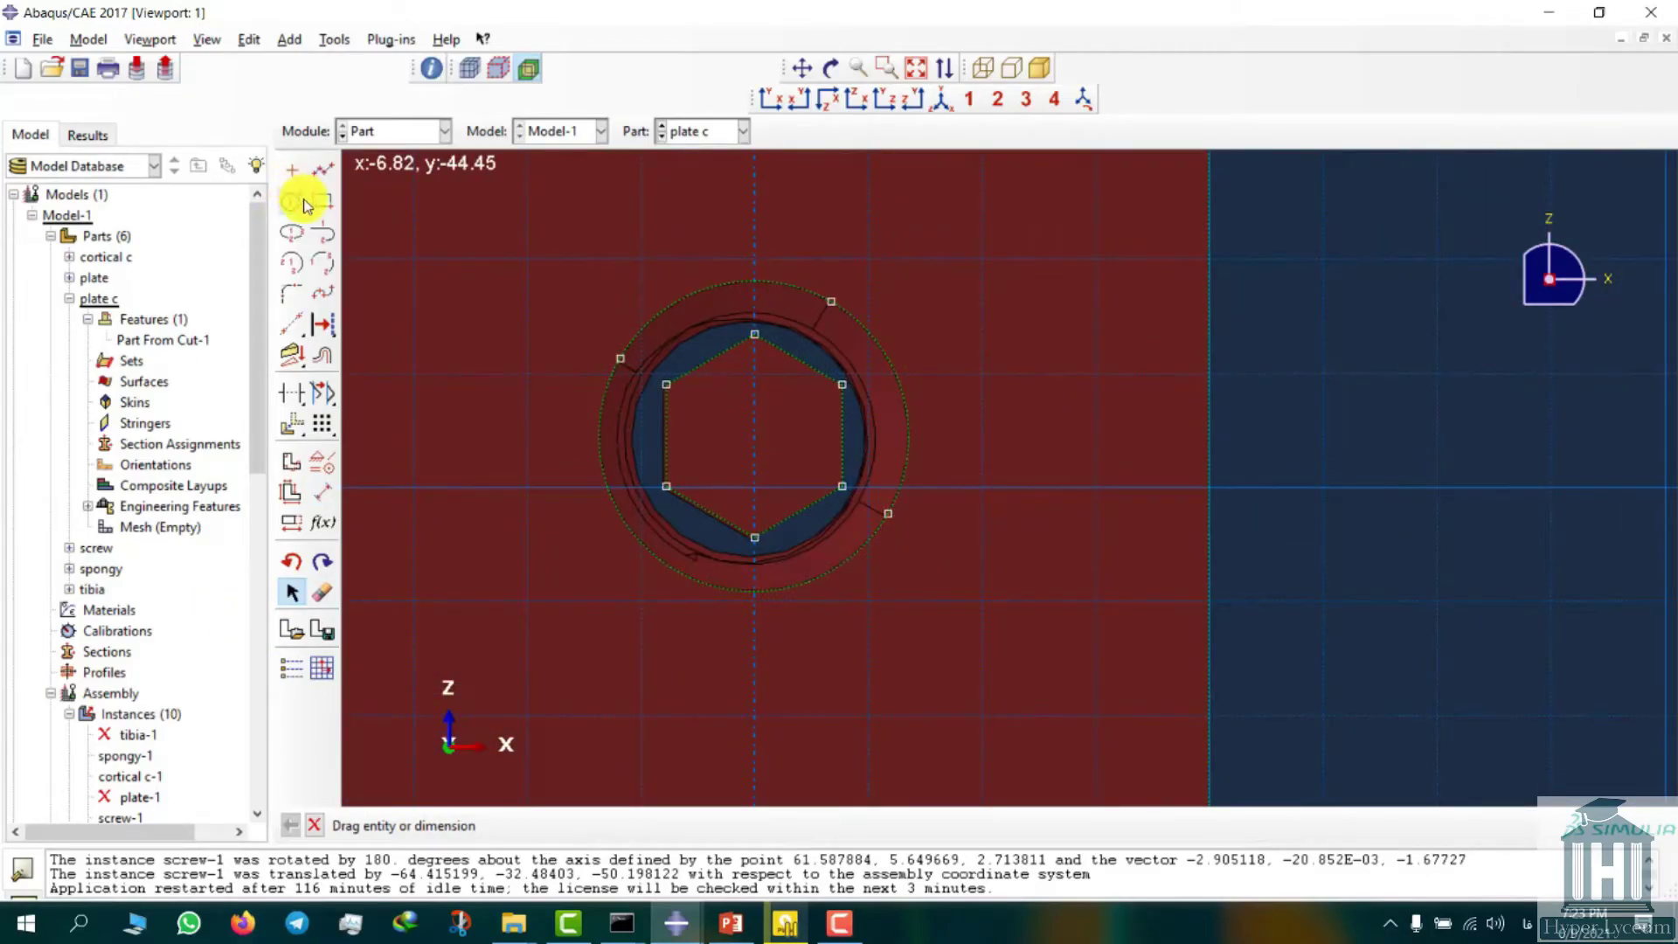
scroll(831, 444, up, 3)
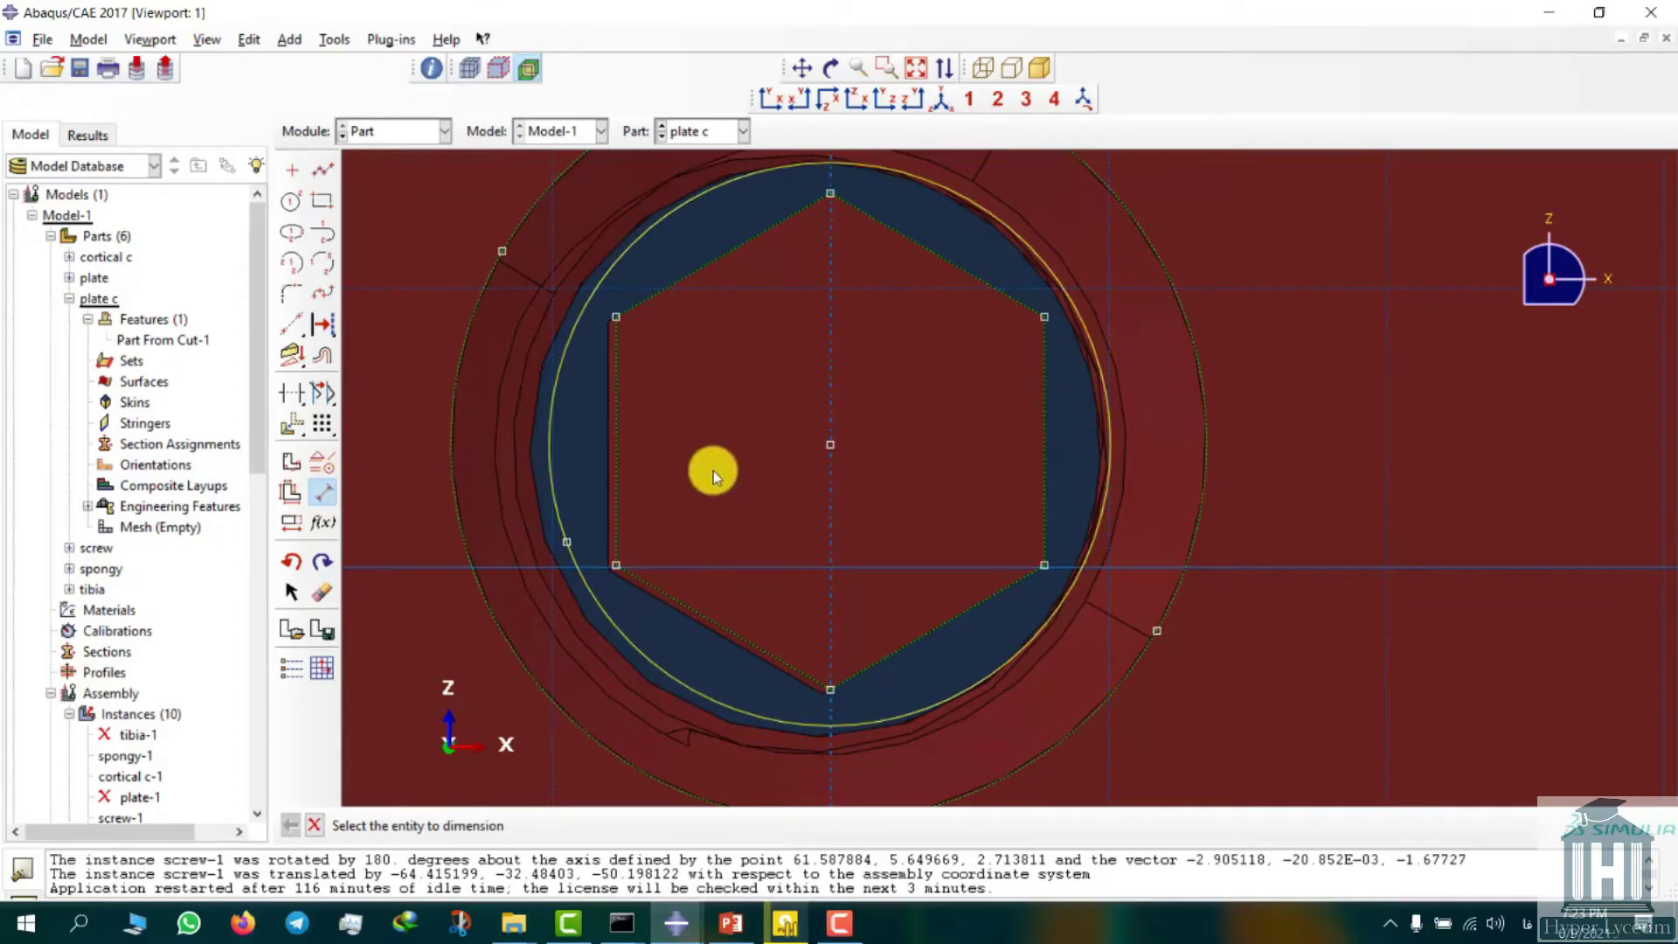
click(557, 549)
click(713, 522)
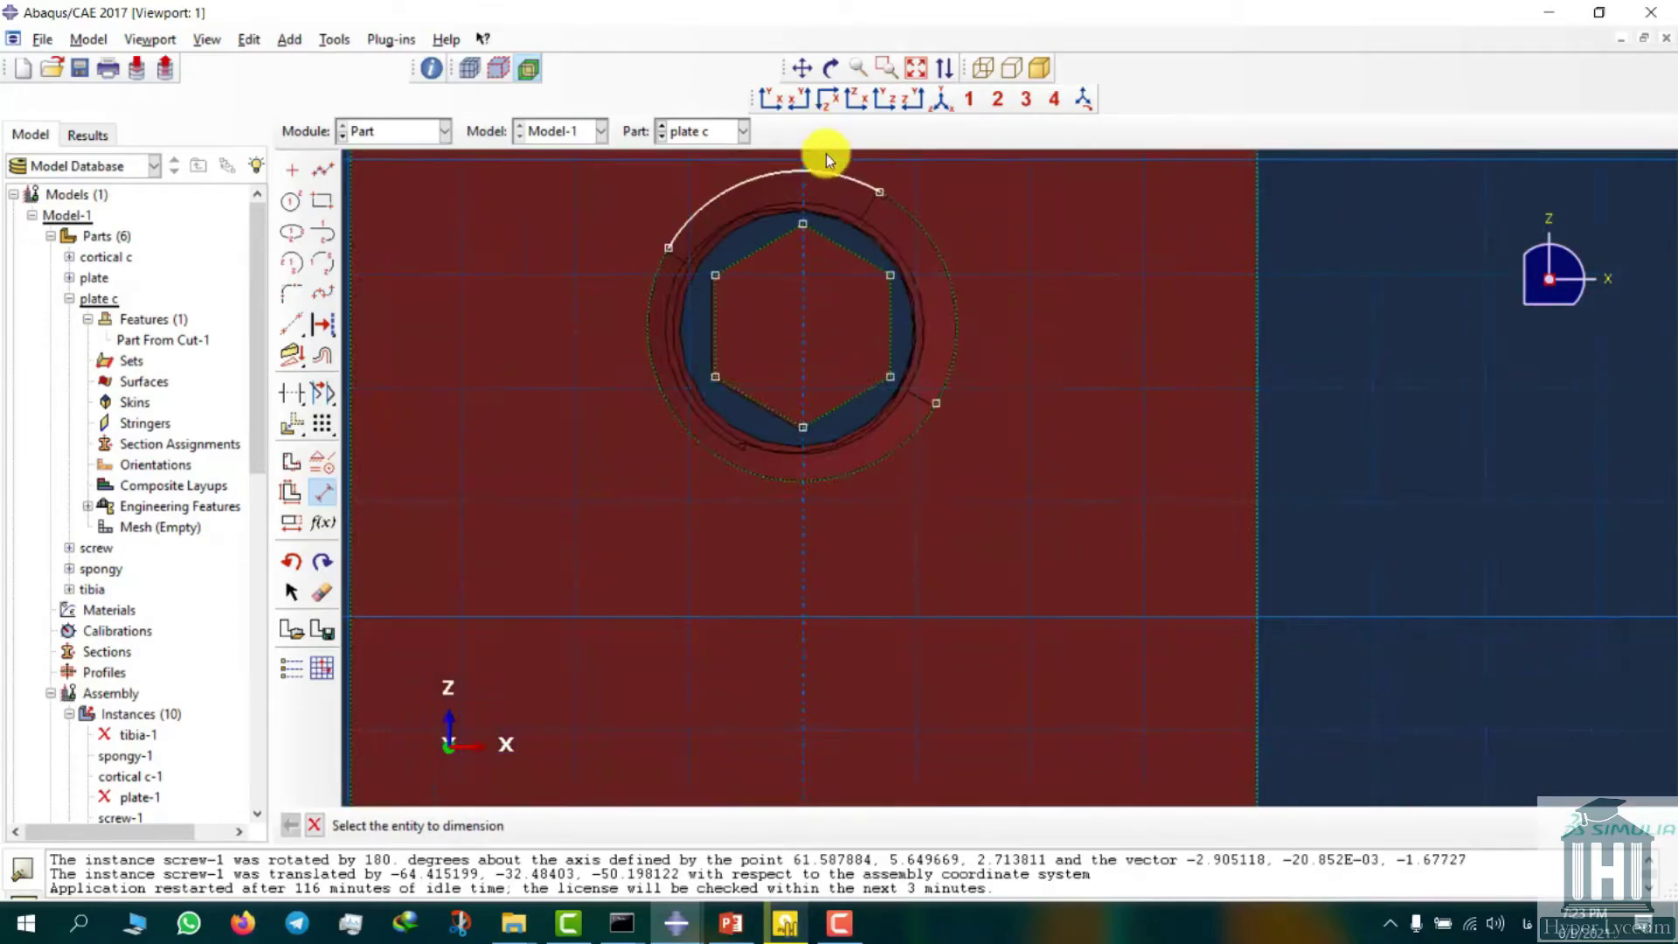
- Sketch a circle centred on the third screw hole and set its radius to 2
scroll(837, 395, up, 2)
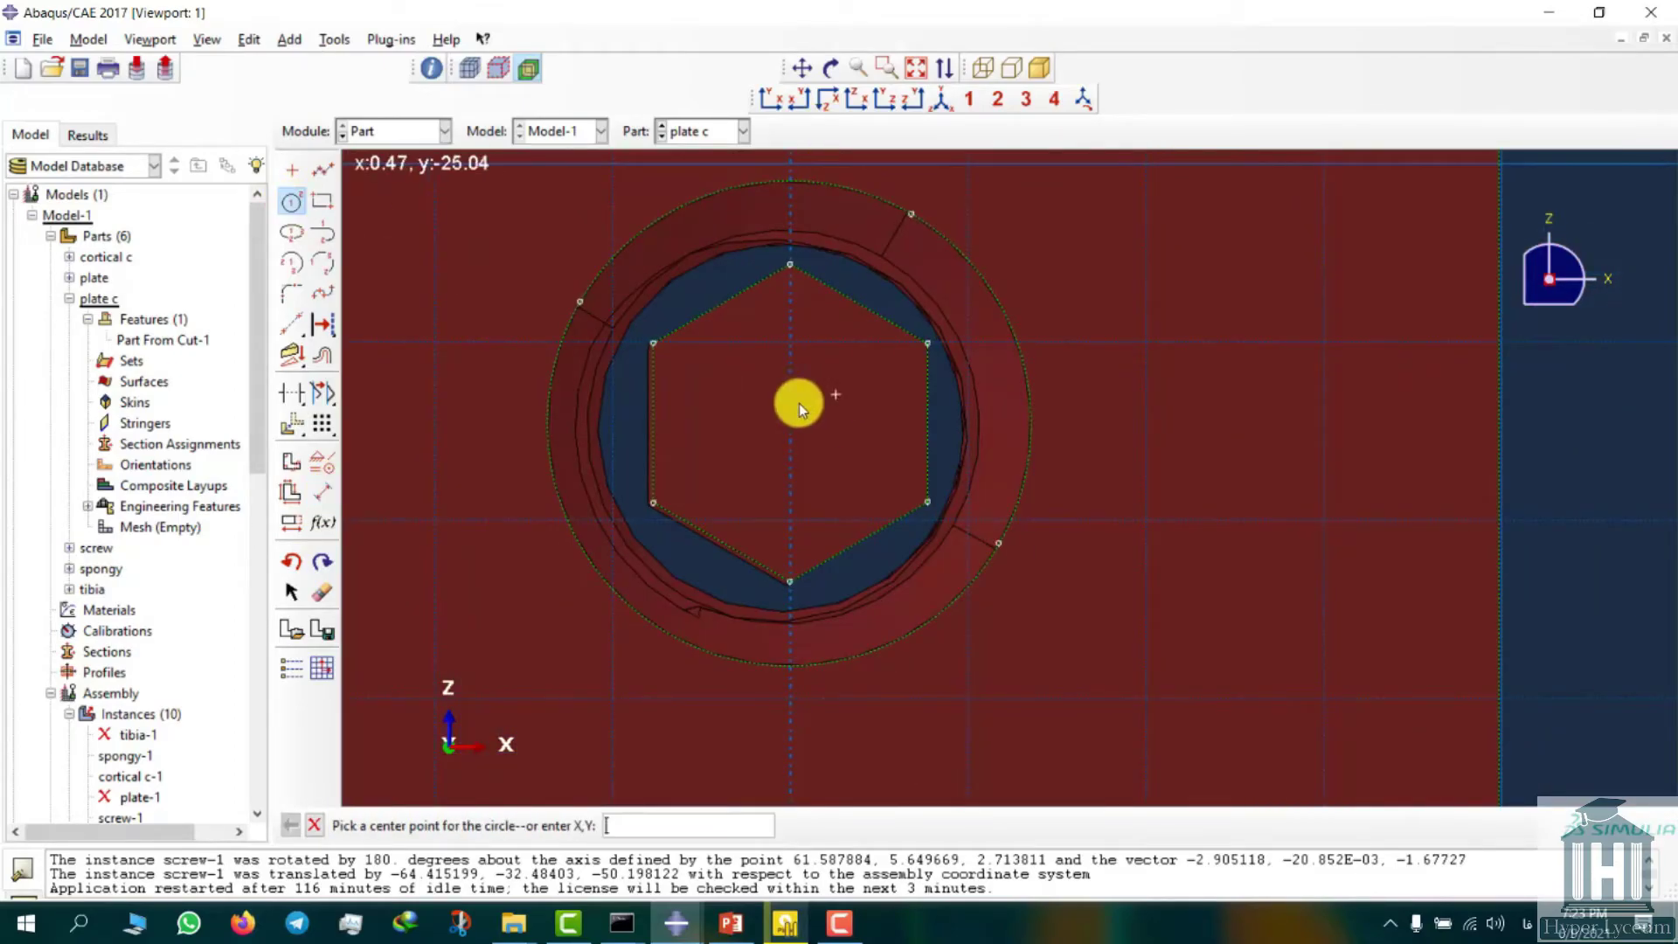
click(791, 427)
scroll(624, 451, up, 4)
click(622, 440)
click(323, 493)
click(620, 404)
click(852, 394)
text(2)
key(Return)
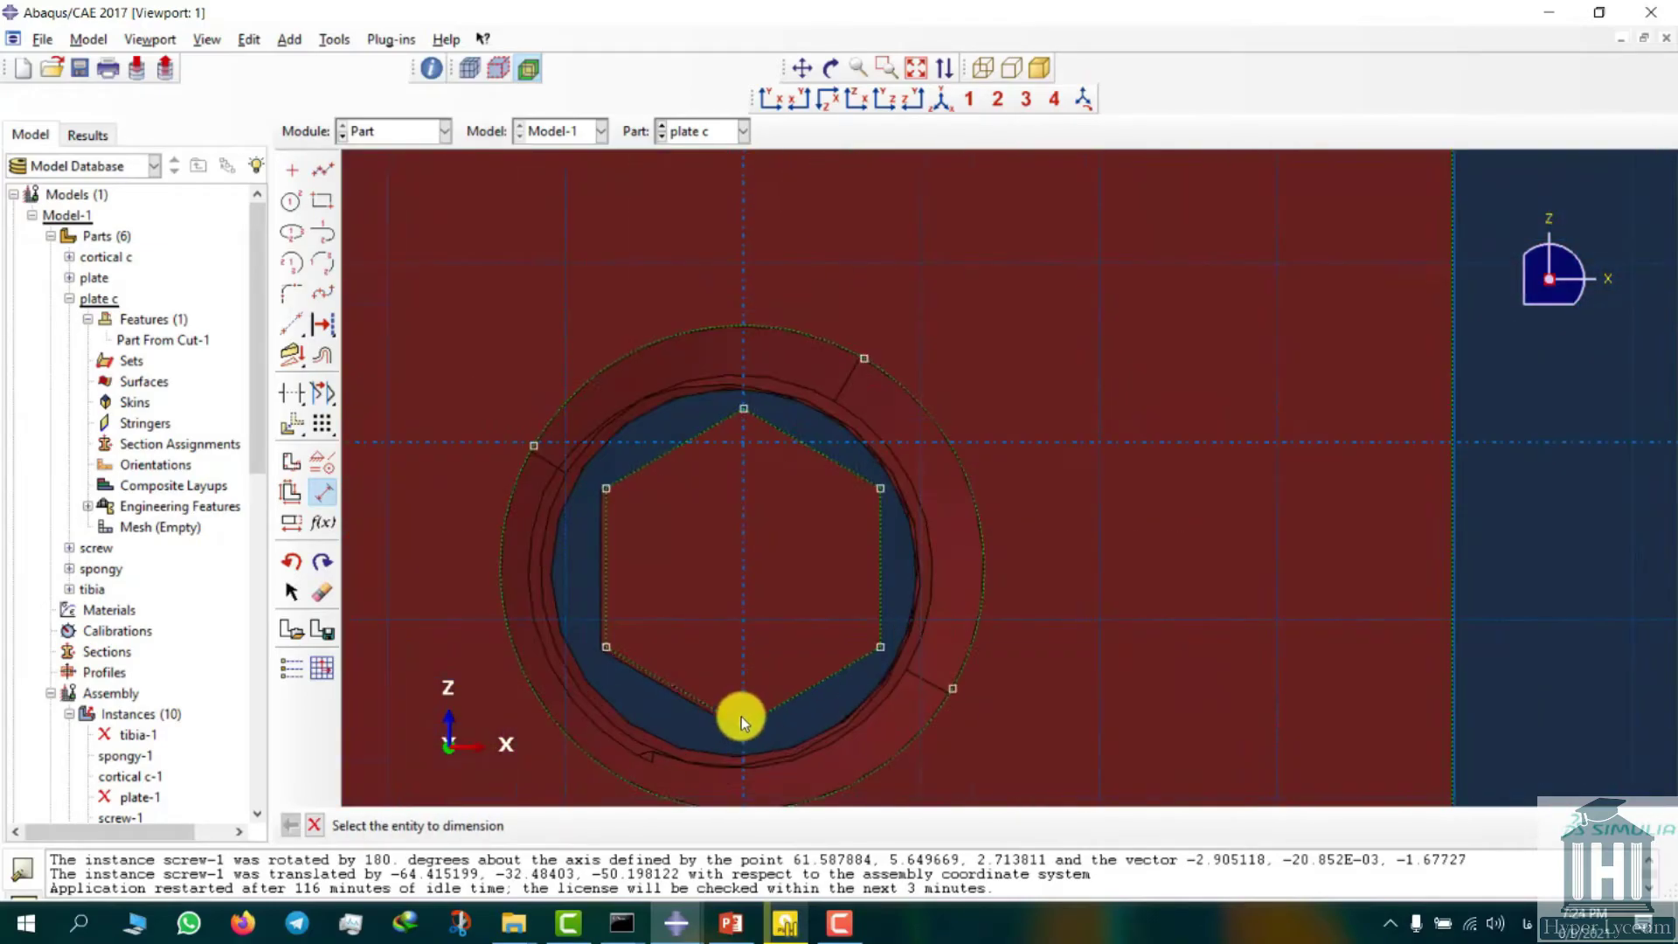
- Sketch a circle centred on the fourth screw hole from the plate's end and set its radius to 2
click(291, 201)
scroll(772, 424, up, 2)
click(781, 426)
click(554, 585)
click(321, 495)
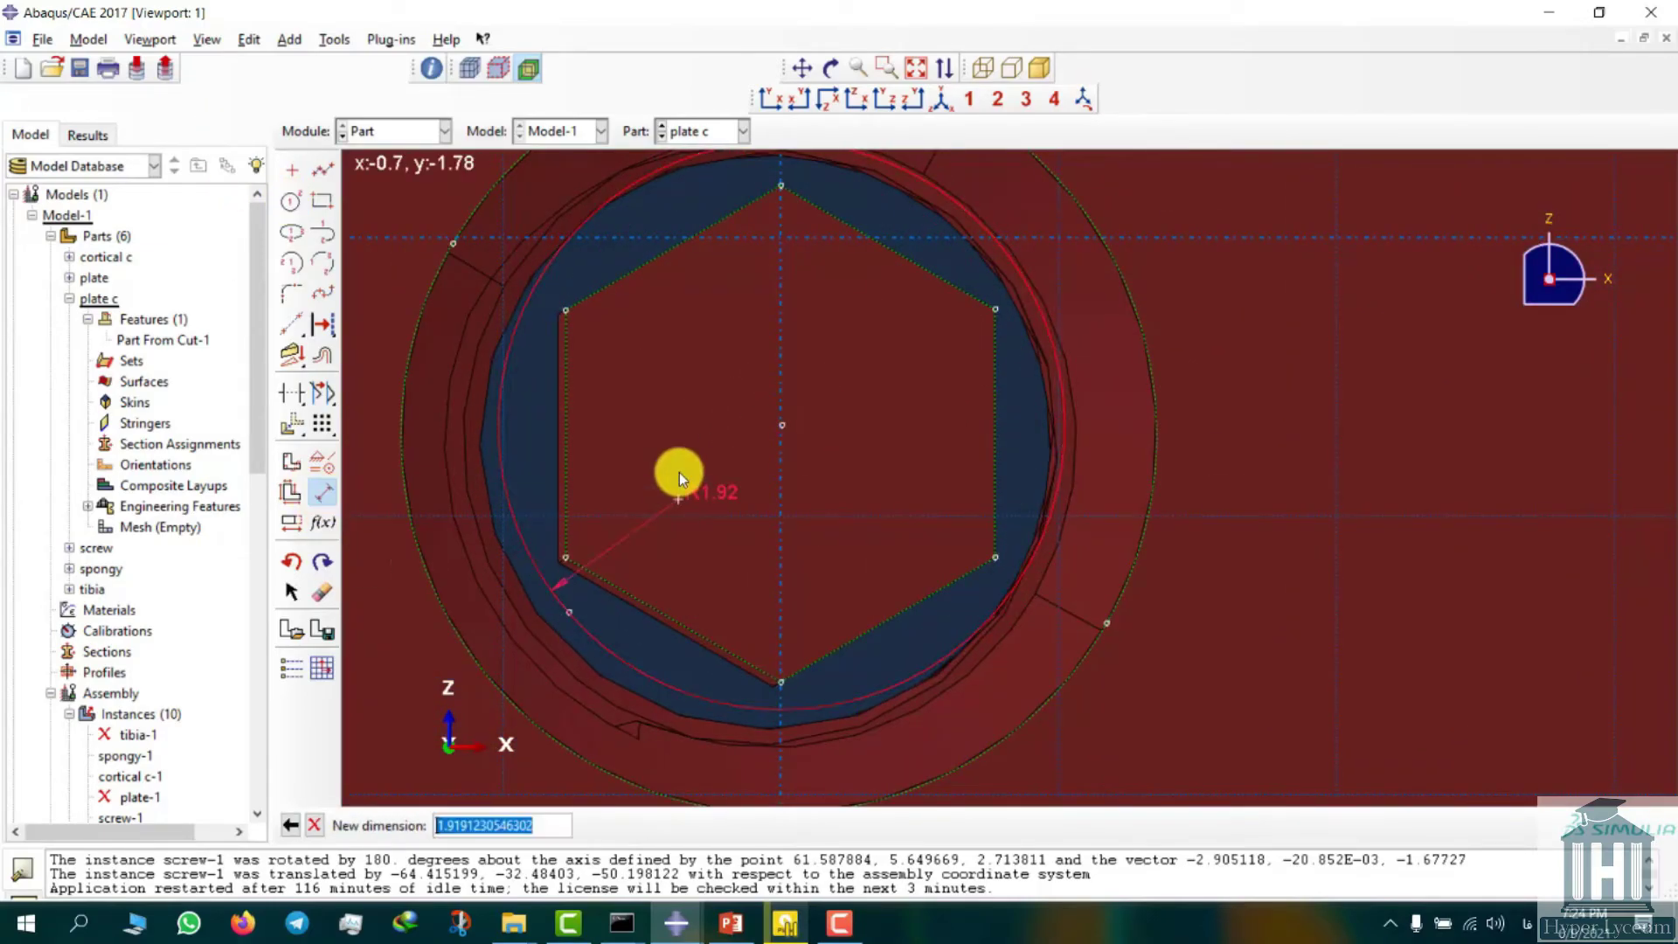
text(2)
key(Return)
key(Escape)
scroll(852, 472, up, 2)
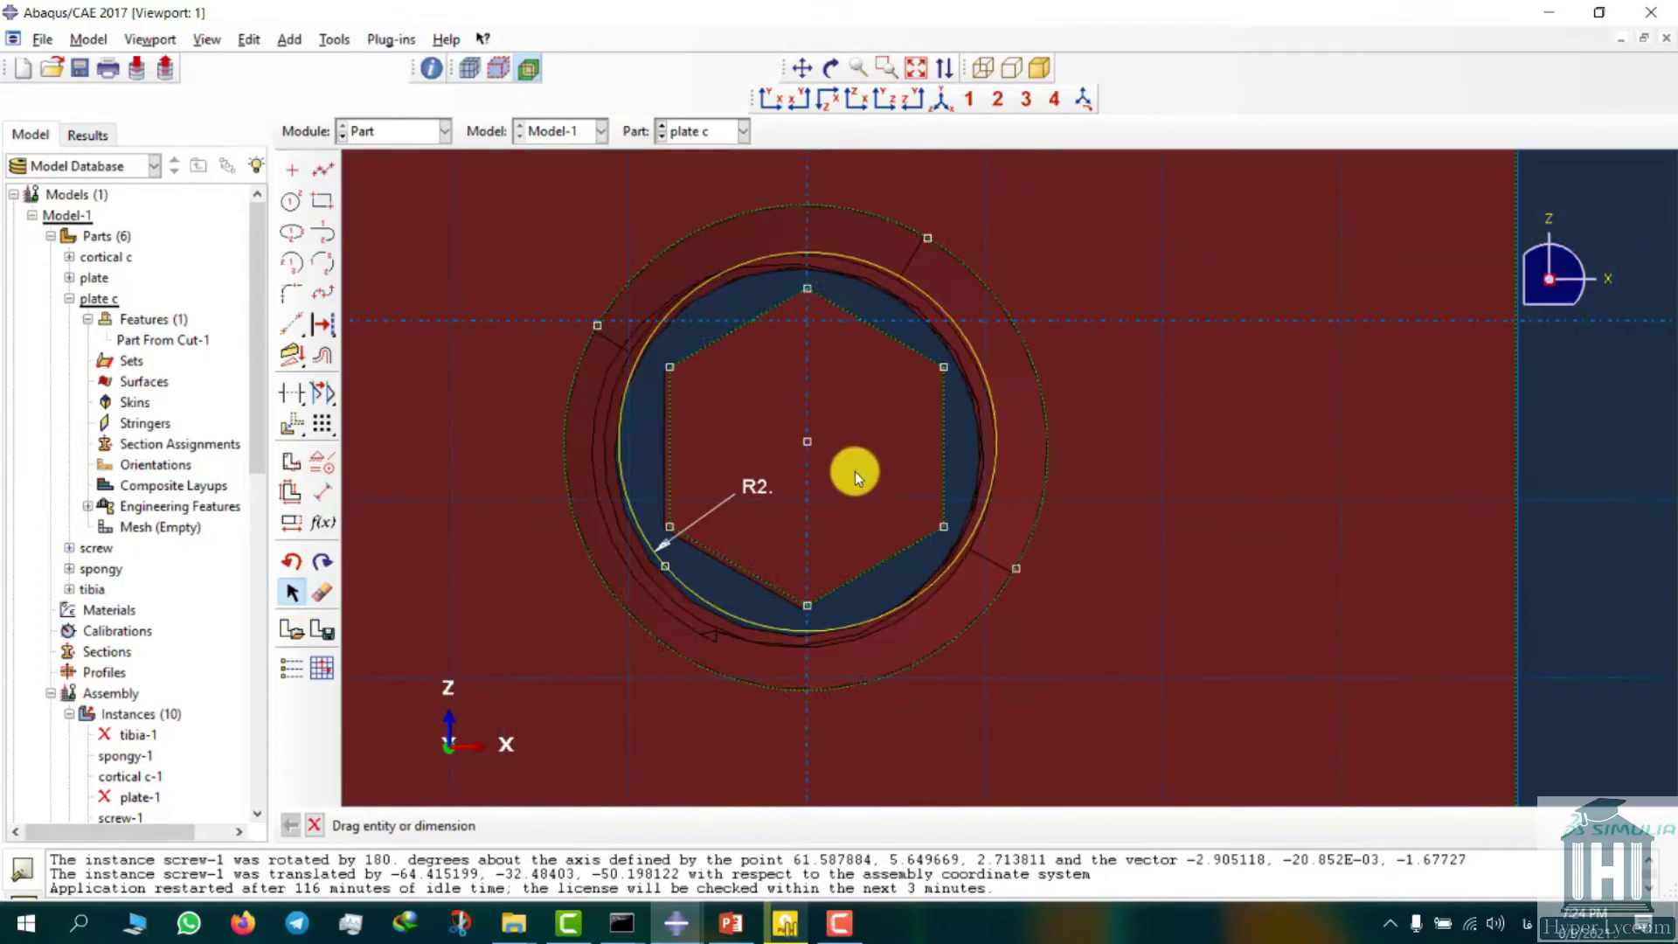
- Sketch a circle centred on the fifth screw hole, between the two slots, and set its radius to 2
scroll(837, 273, down, 5)
scroll(903, 486, up, 5)
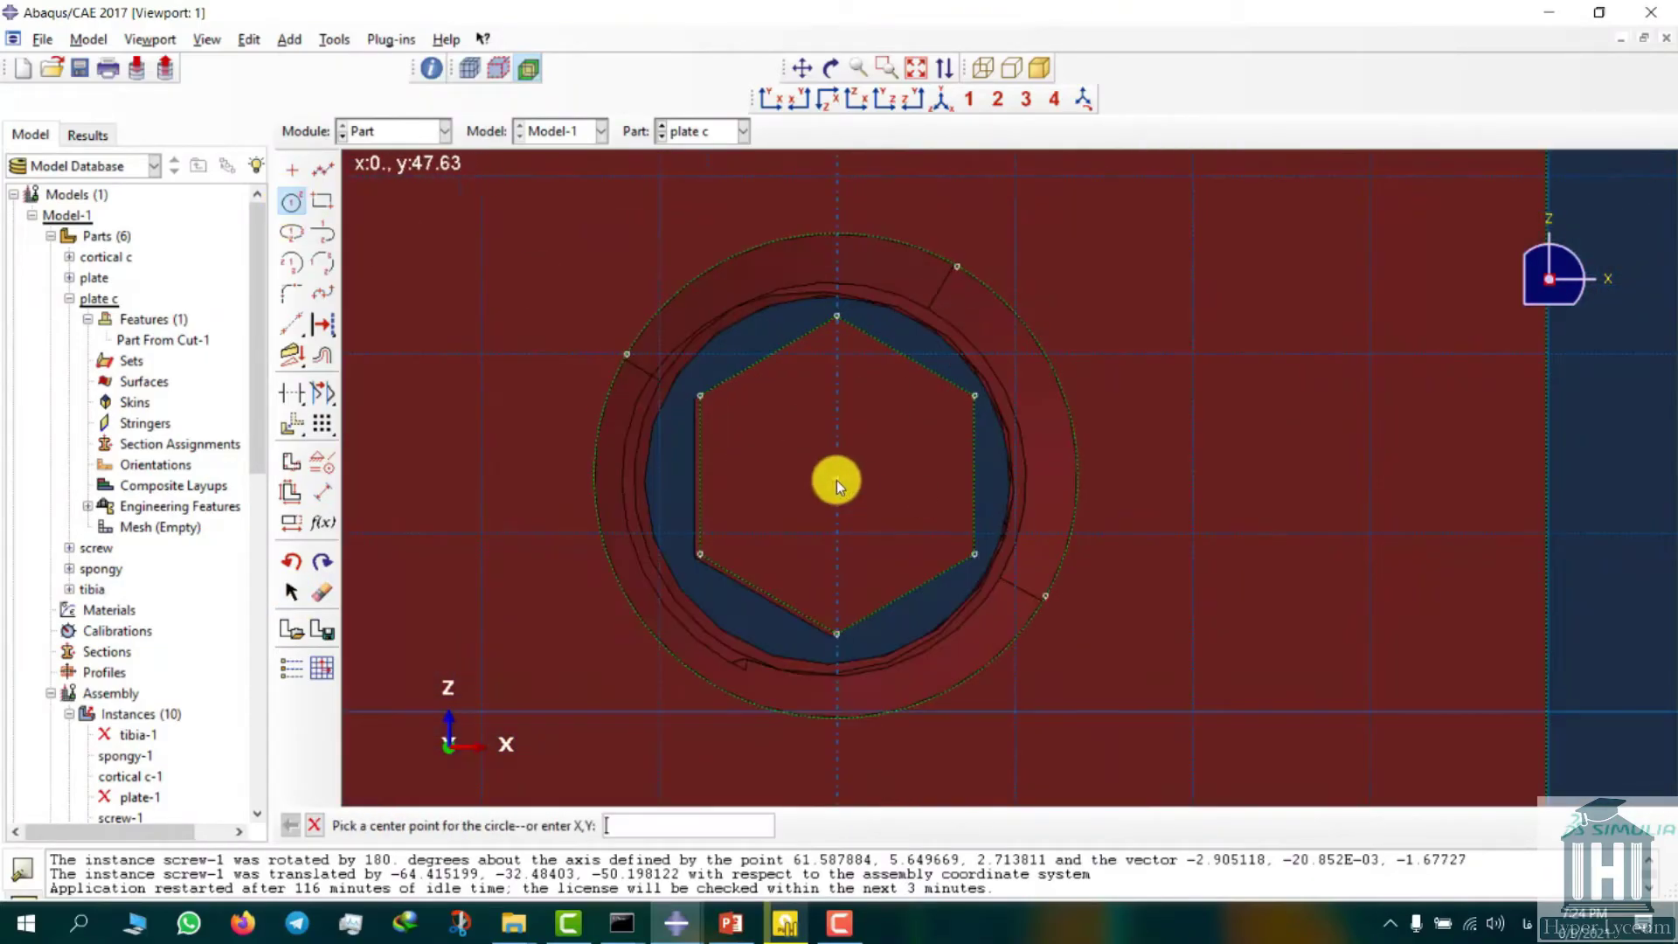
click(836, 480)
click(674, 527)
click(322, 492)
click(674, 527)
click(526, 576)
text(2)
key(Return)
scroll(925, 668, down, 5)
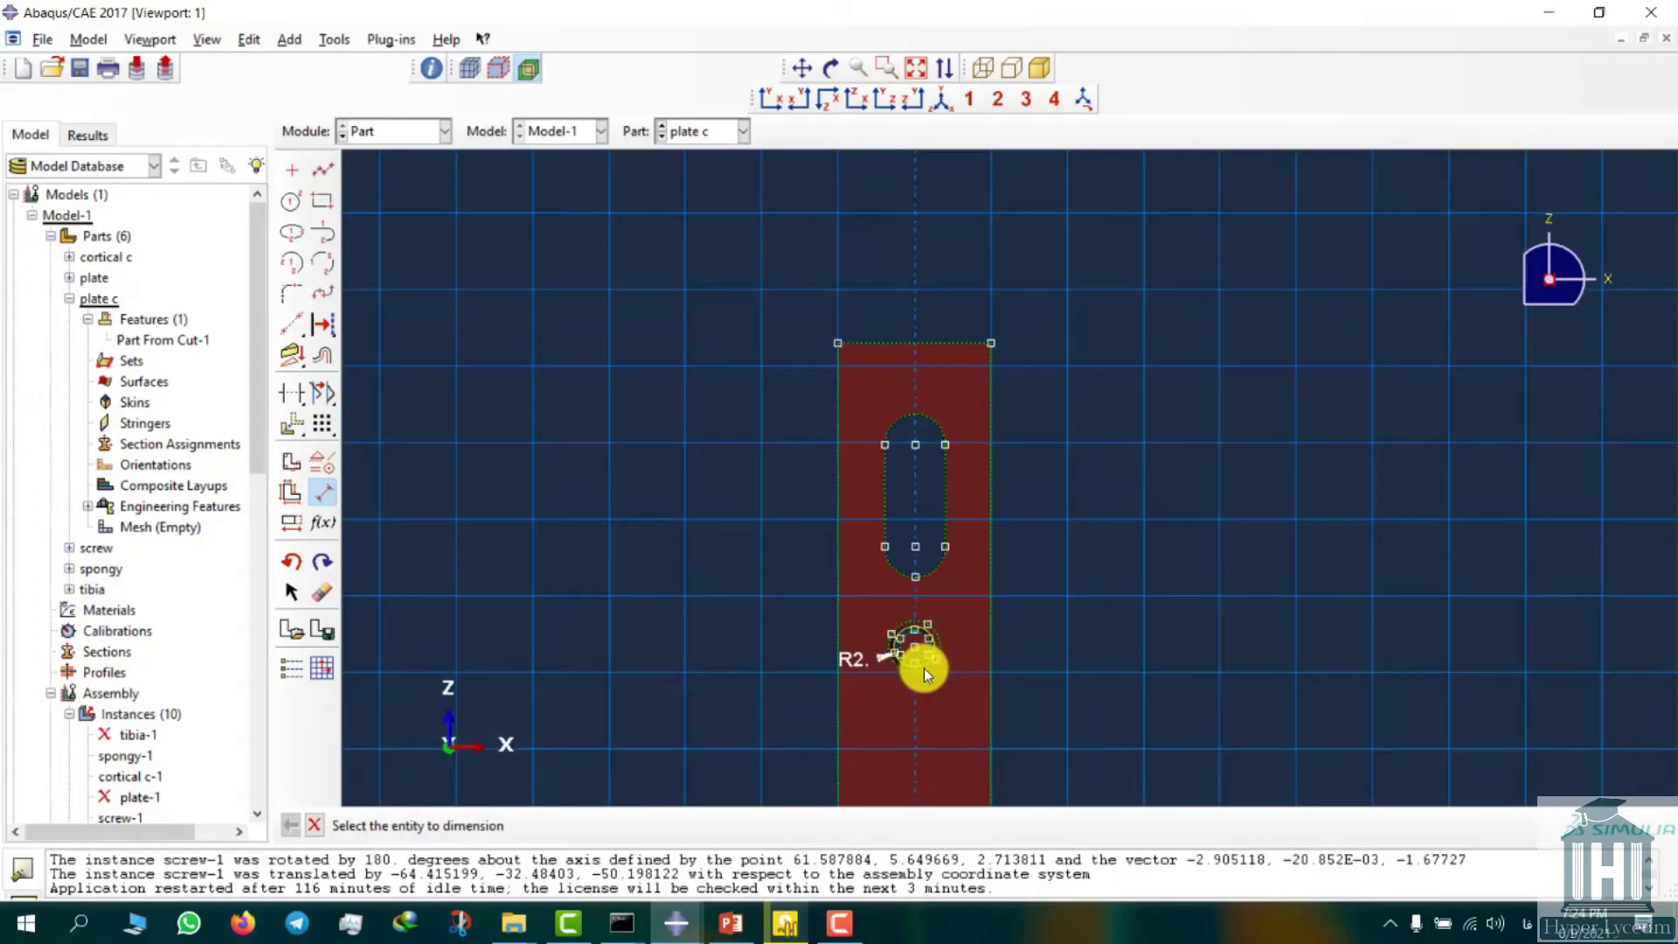
click(314, 826)
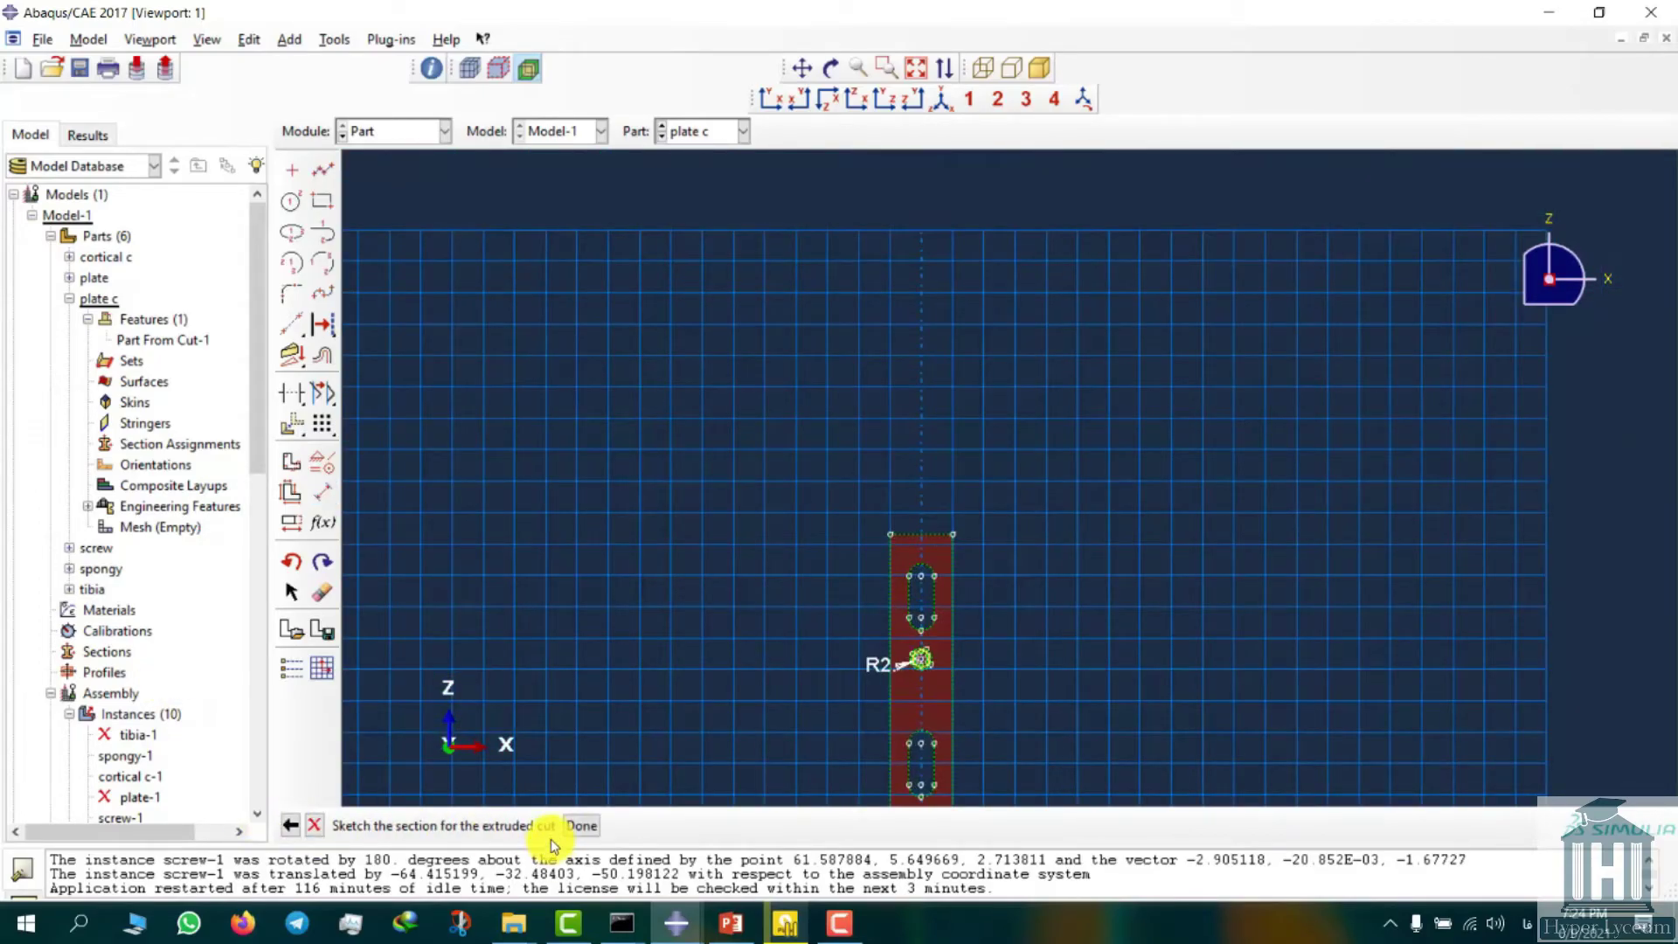
- Finish the sketch and cut the five screw-hole circles through the plate as an extruded cut
click(577, 826)
click(239, 219)
click(180, 251)
double_click(191, 250)
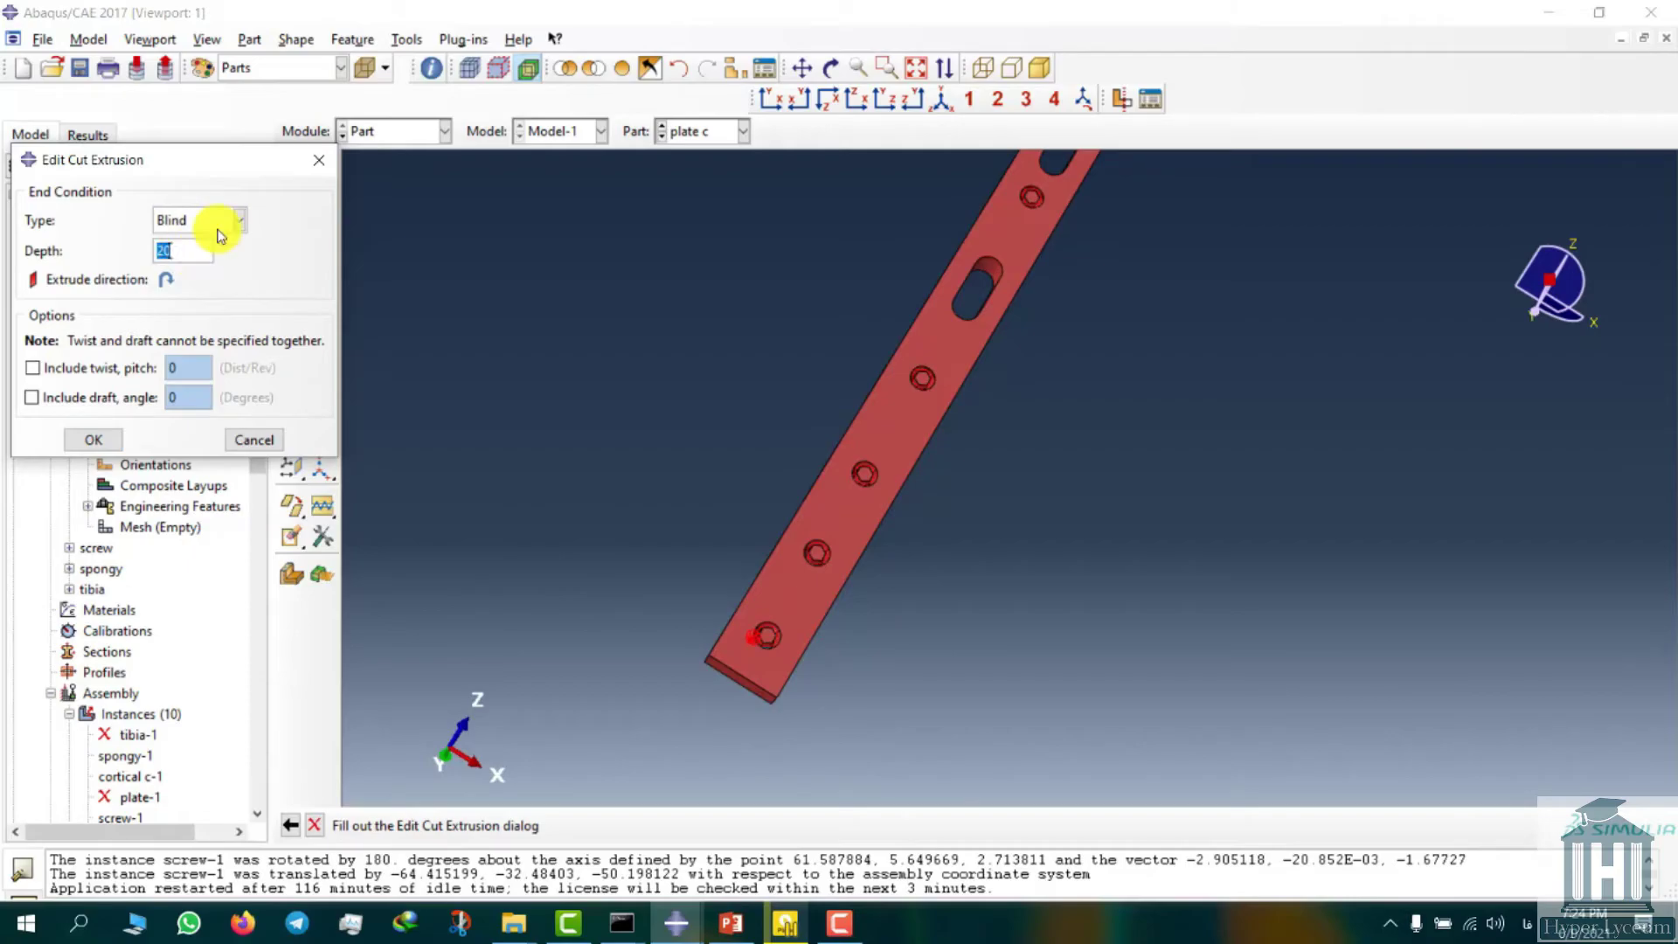
click(93, 440)
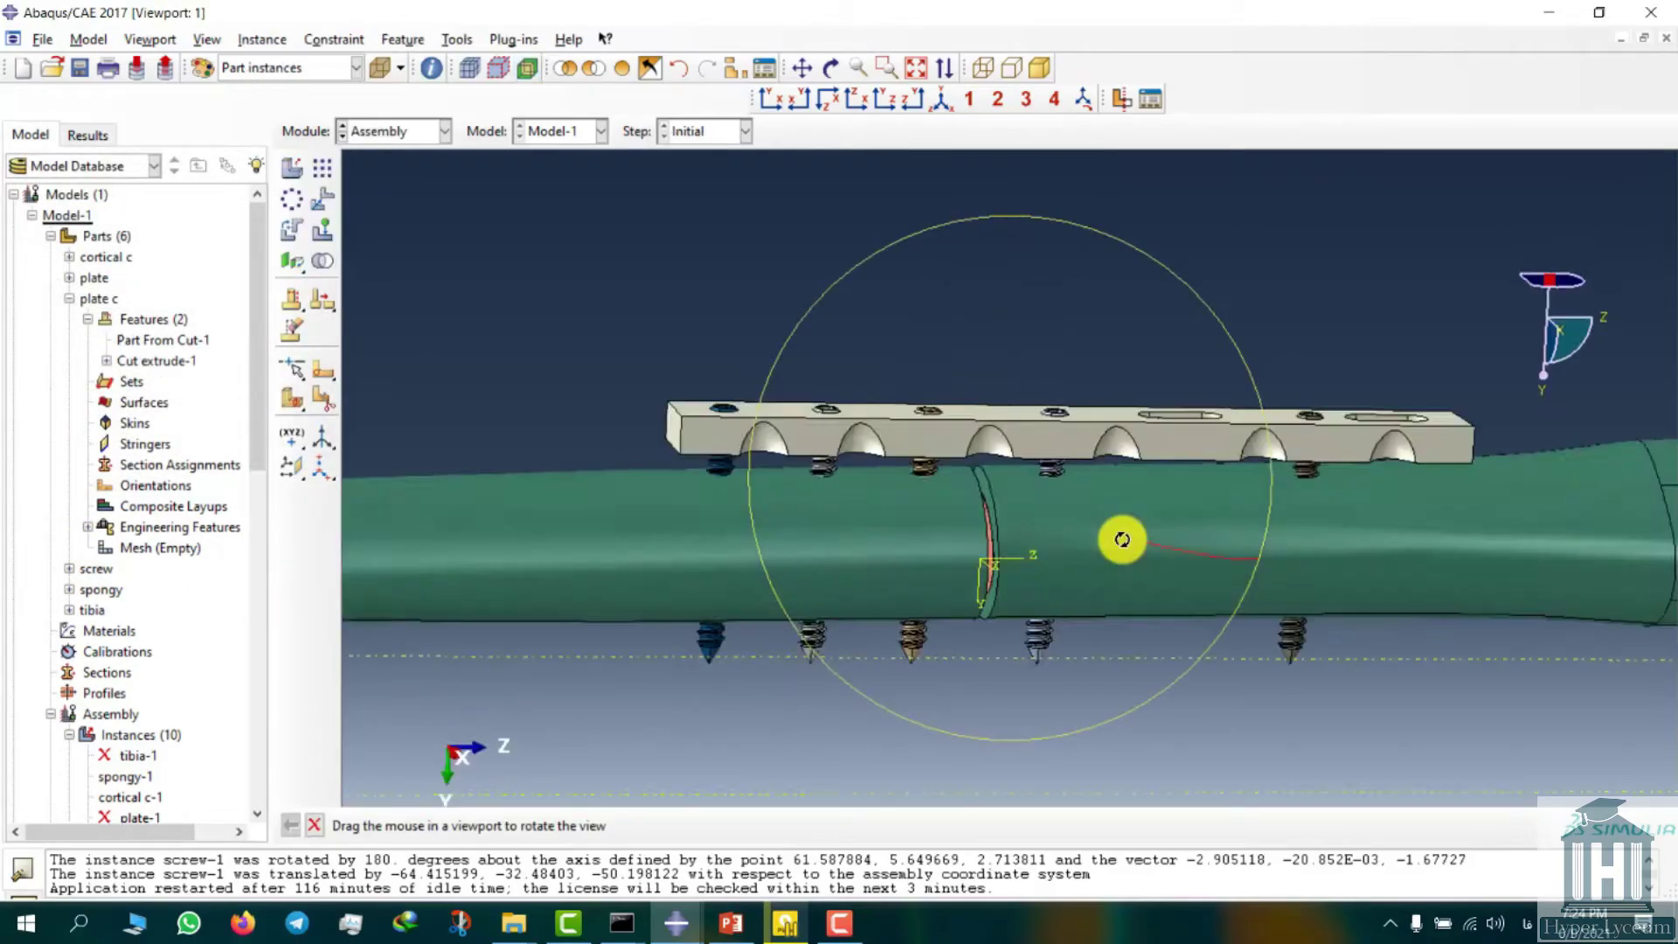
- In the assembly, set up a cut-geometry operation for a new part named cortical c2, suppressing the original instances
drag(1117, 536, 1169, 574)
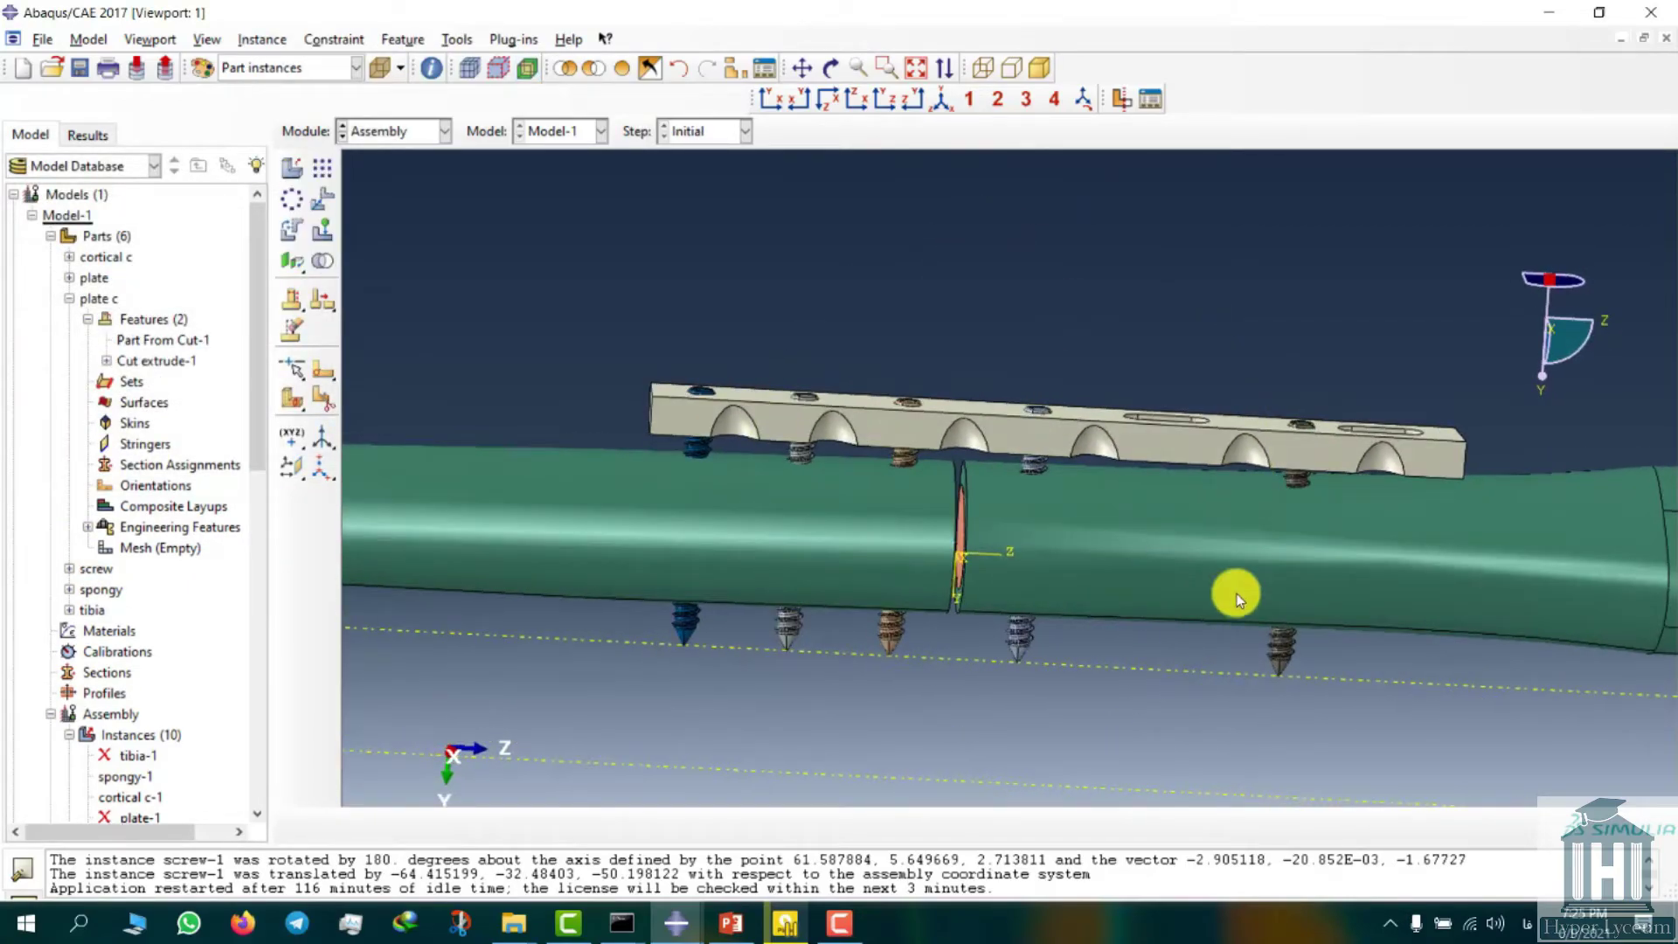
drag(1483, 78, 1486, 70)
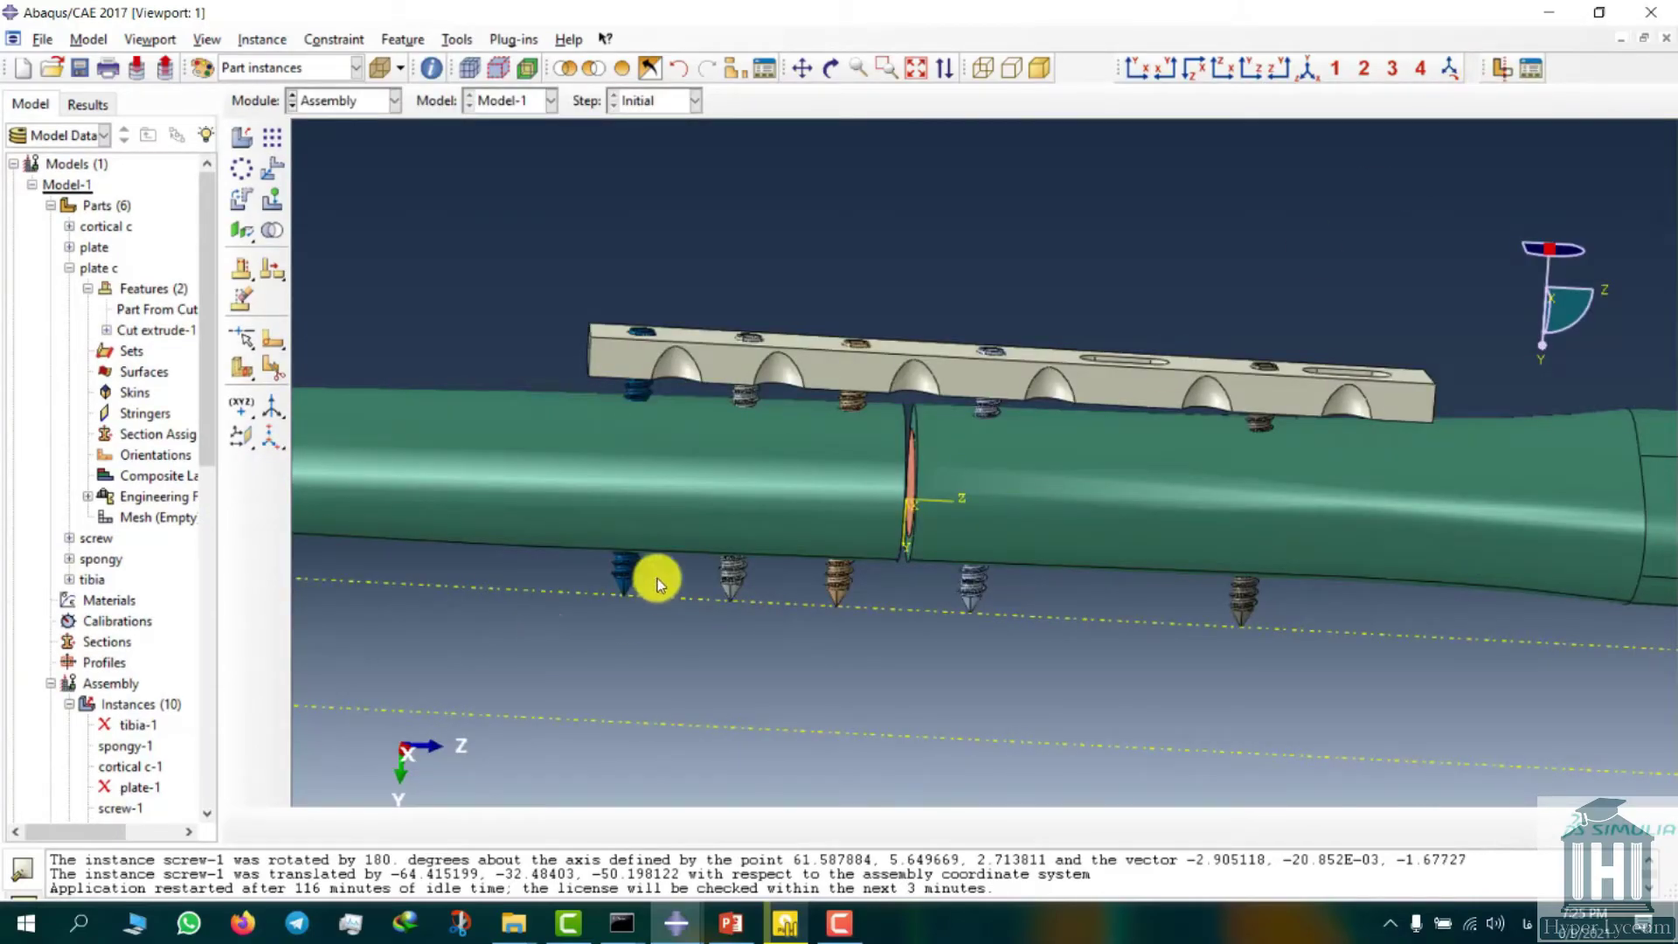
click(261, 40)
click(315, 240)
click(210, 148)
text(cortical c2)
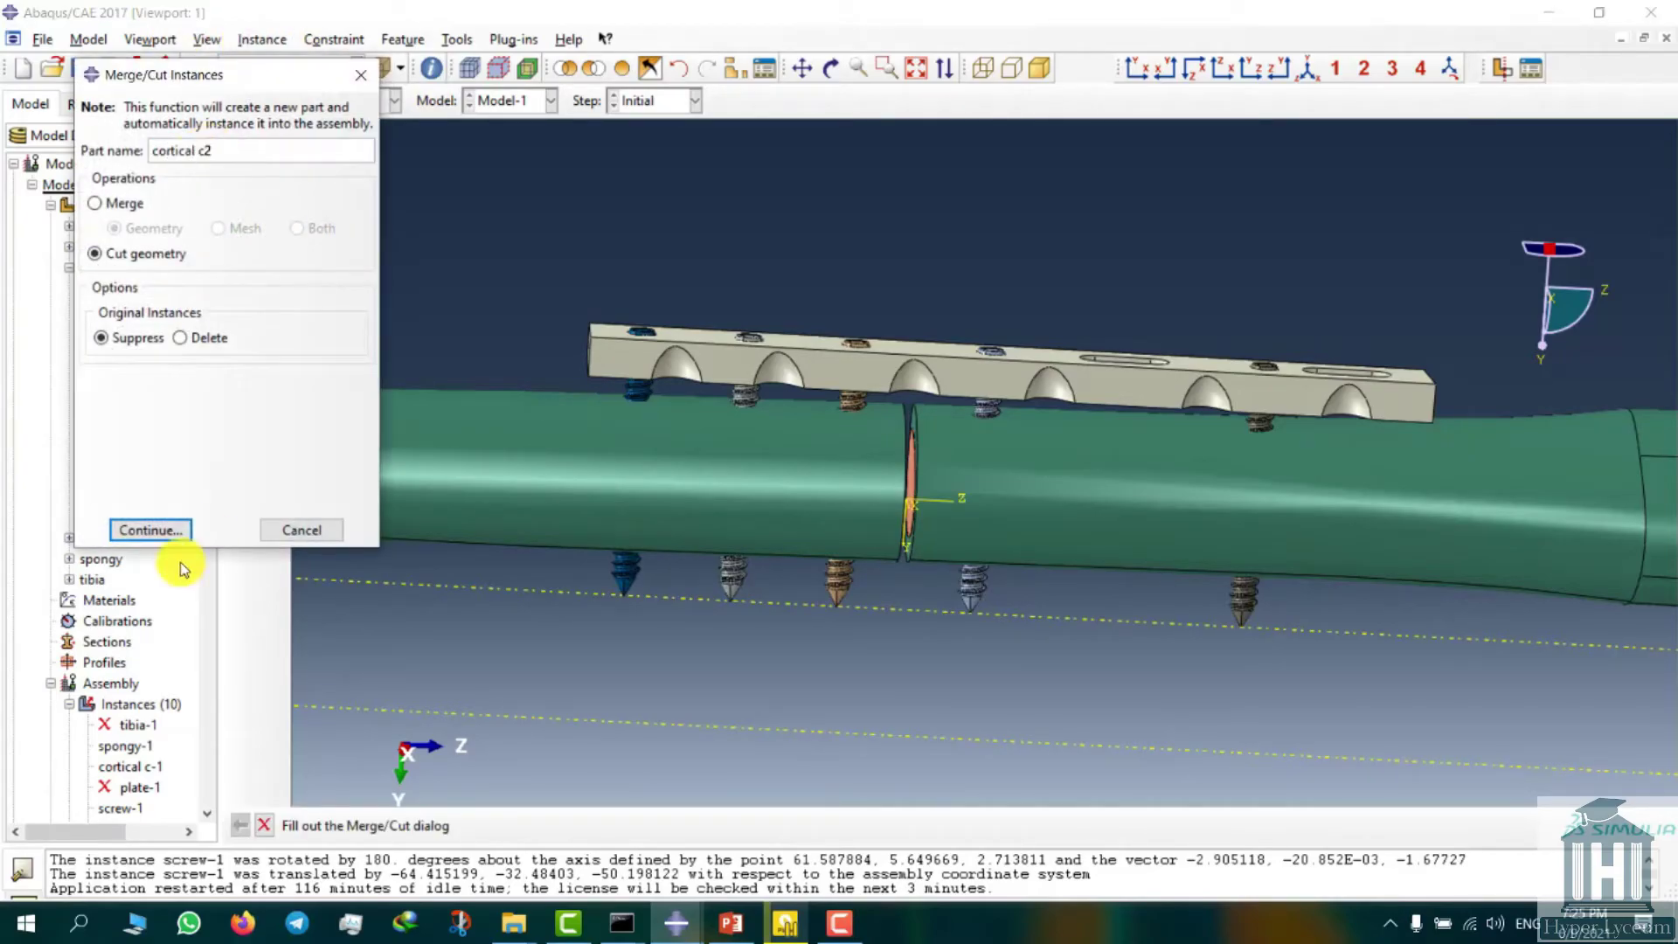
click(155, 532)
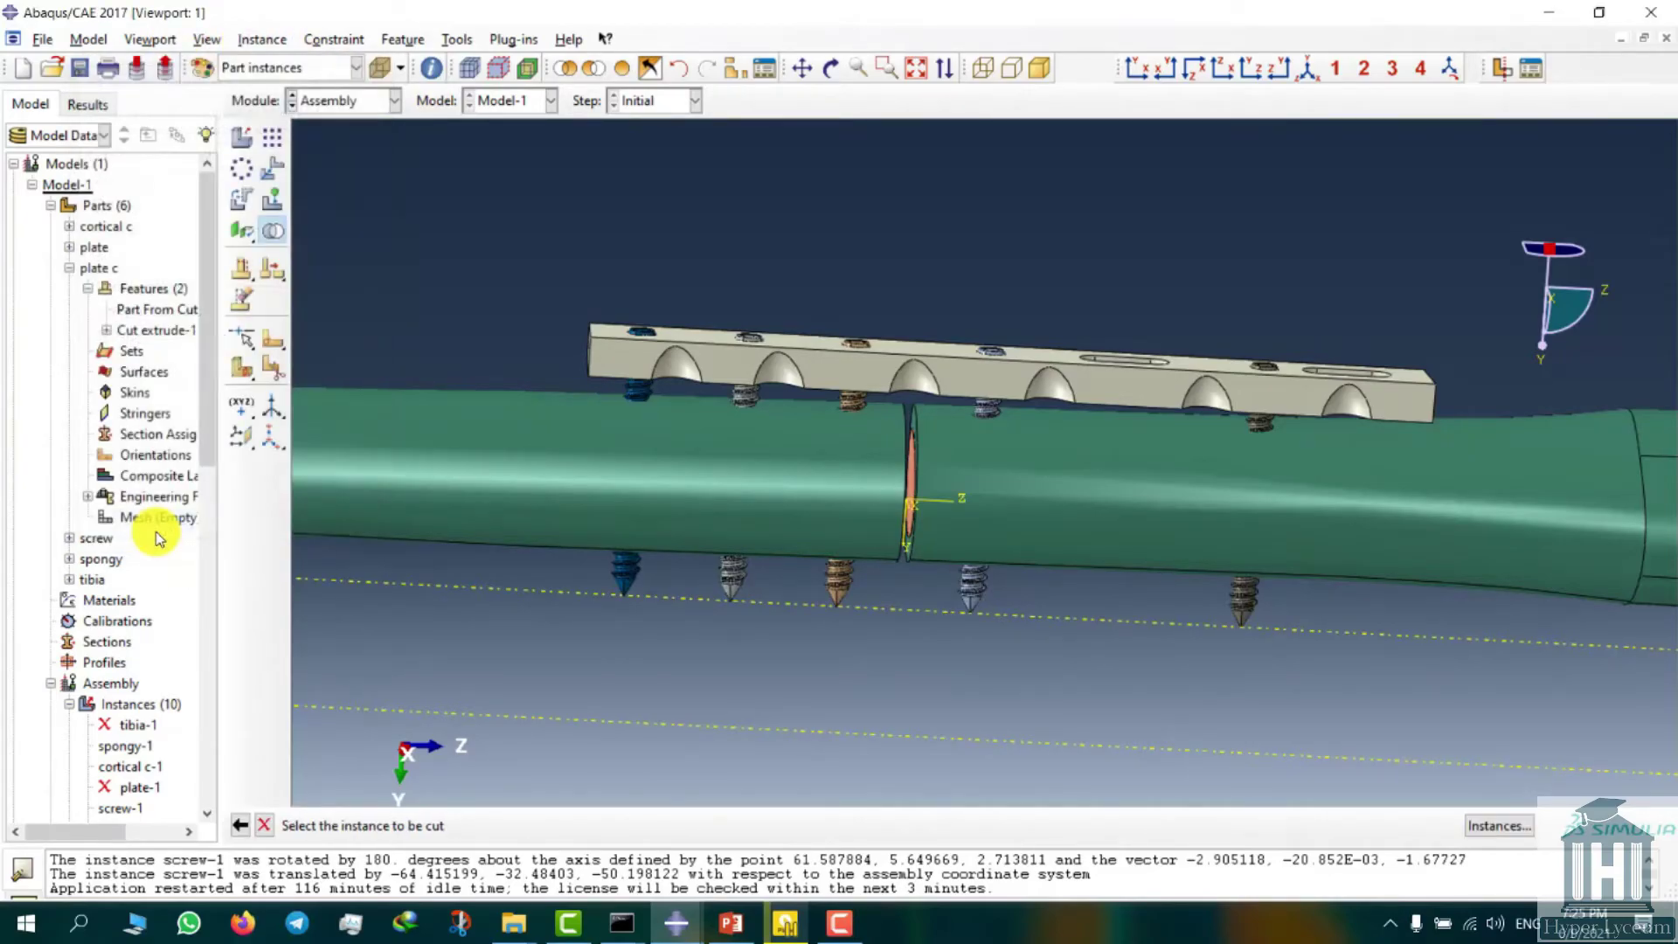
- Cut the cortical bone instance with all five screw instances
click(453, 538)
click(619, 568)
shift+click(735, 584)
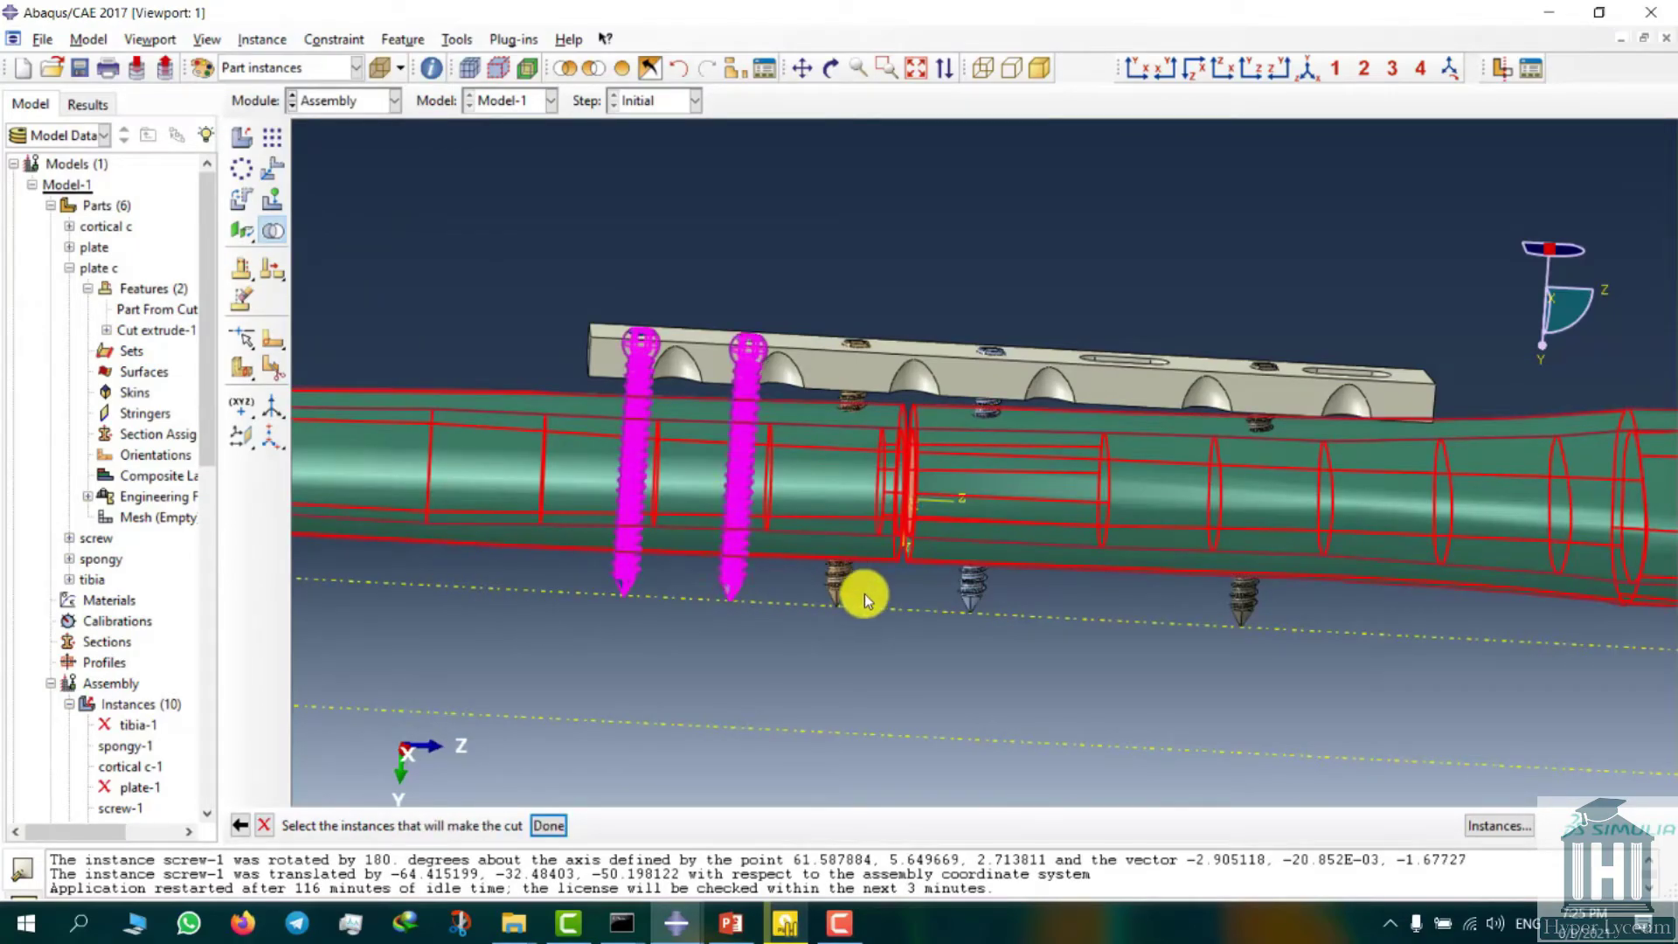
shift+click(848, 593)
shift+click(973, 594)
shift+click(1252, 601)
click(549, 825)
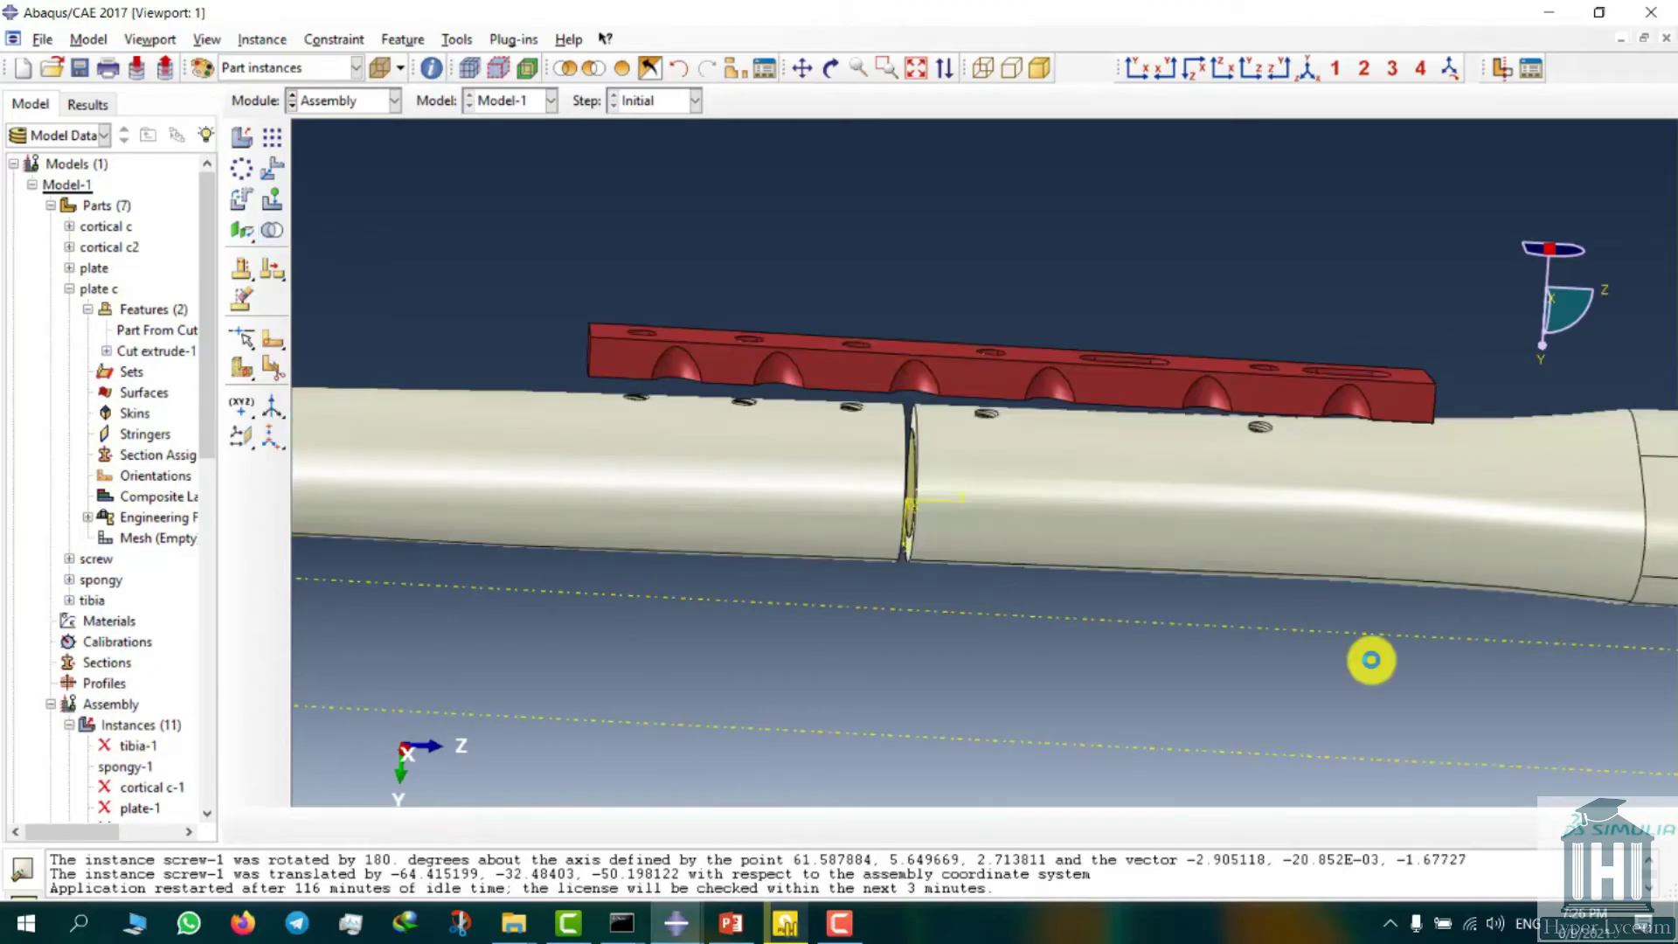
- Resume the five suppressed screw instances in the assembly
scroll(131, 612, down, 6)
click(123, 455)
shift+click(149, 538)
right_click(148, 505)
click(197, 579)
click(477, 747)
ctrl+alt+drag(476, 743, 468, 664)
- Cut the spongy bone instance with the five screws into a new part named spongy c2, suppressing the originals
click(260, 39)
click(319, 237)
text(s)
key(Return)
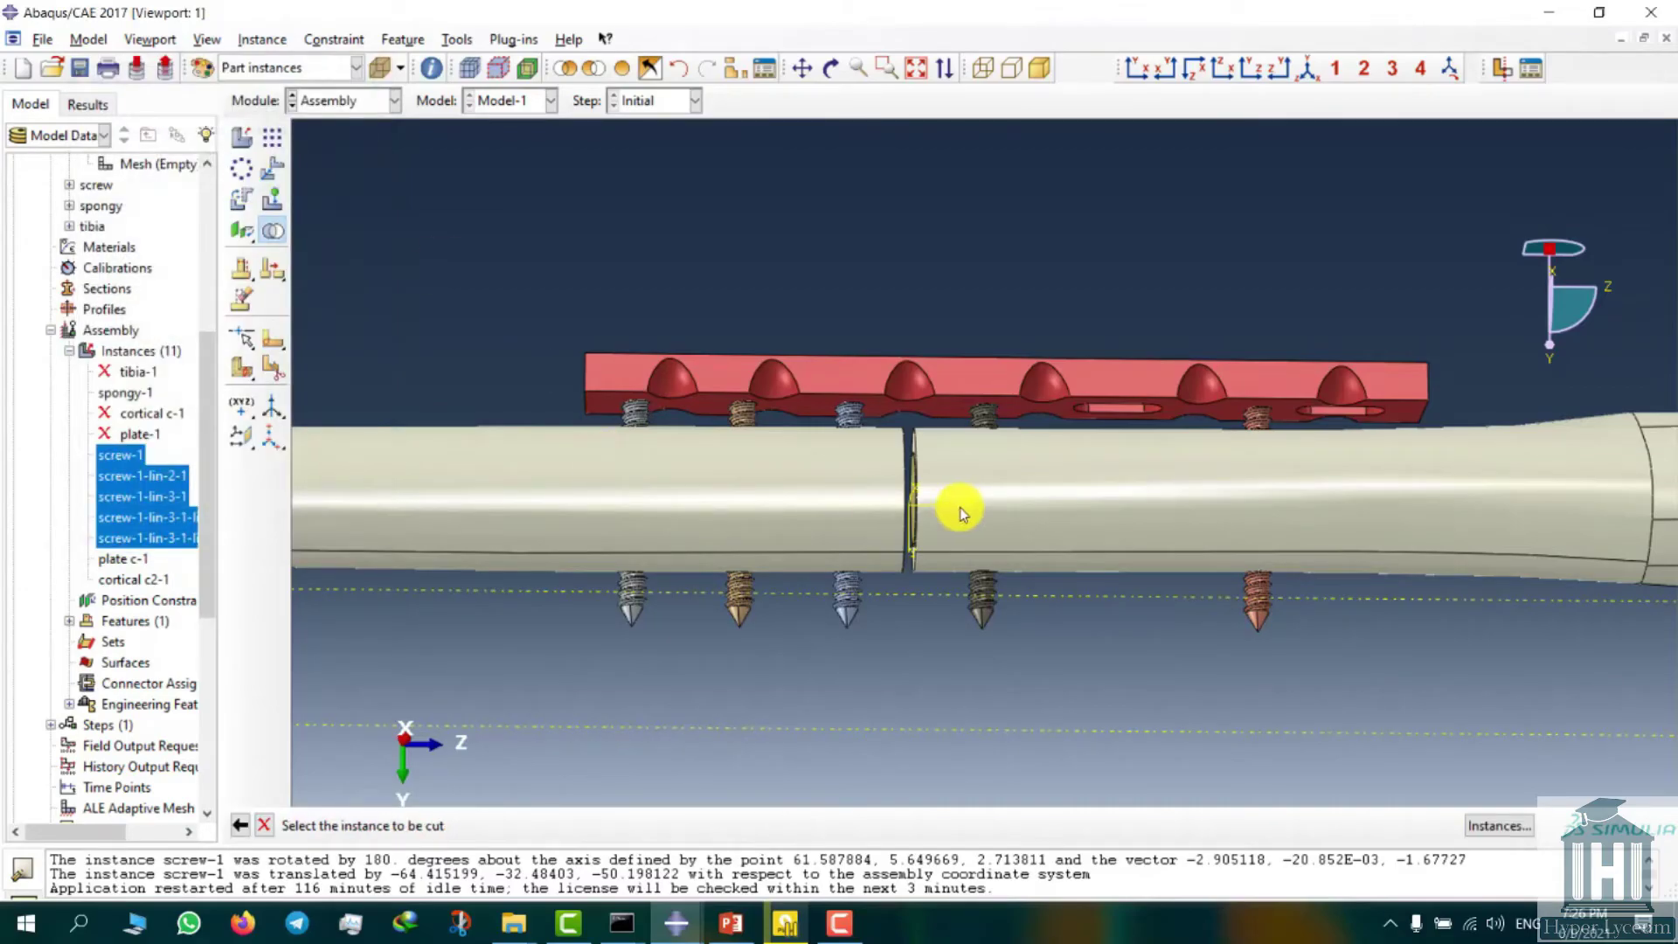
click(960, 507)
scroll(960, 507, up, 3)
scroll(1203, 741, down, 3)
click(548, 820)
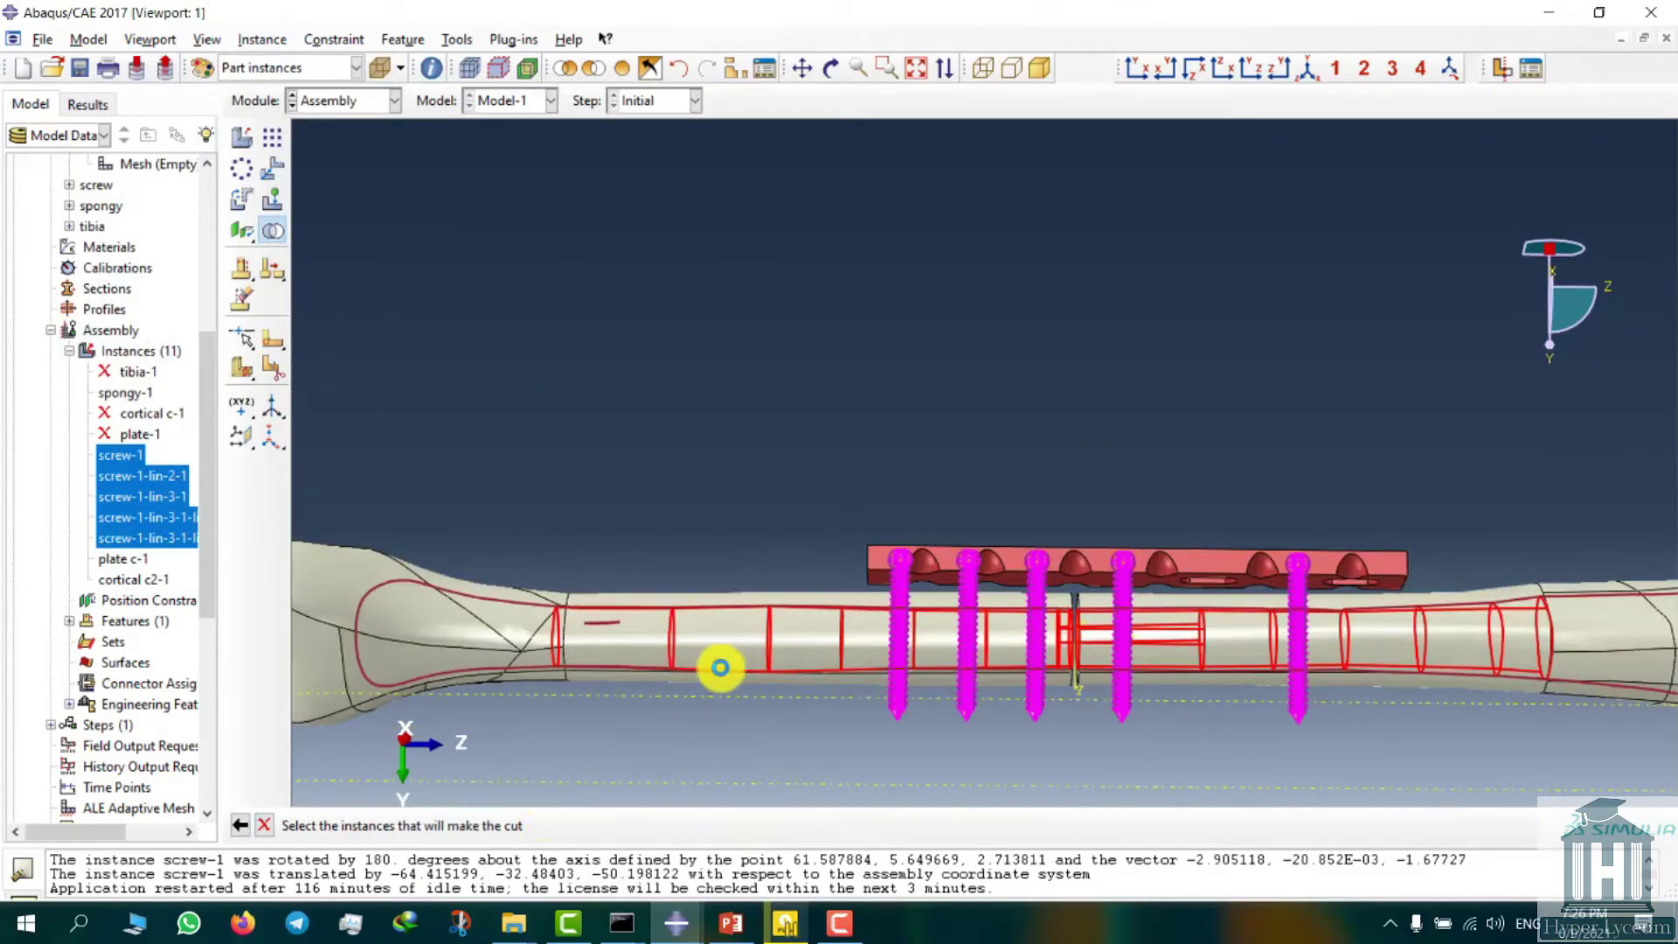
- Resume the five screw instances suppressed by the spongy bone cut
right_click(167, 497)
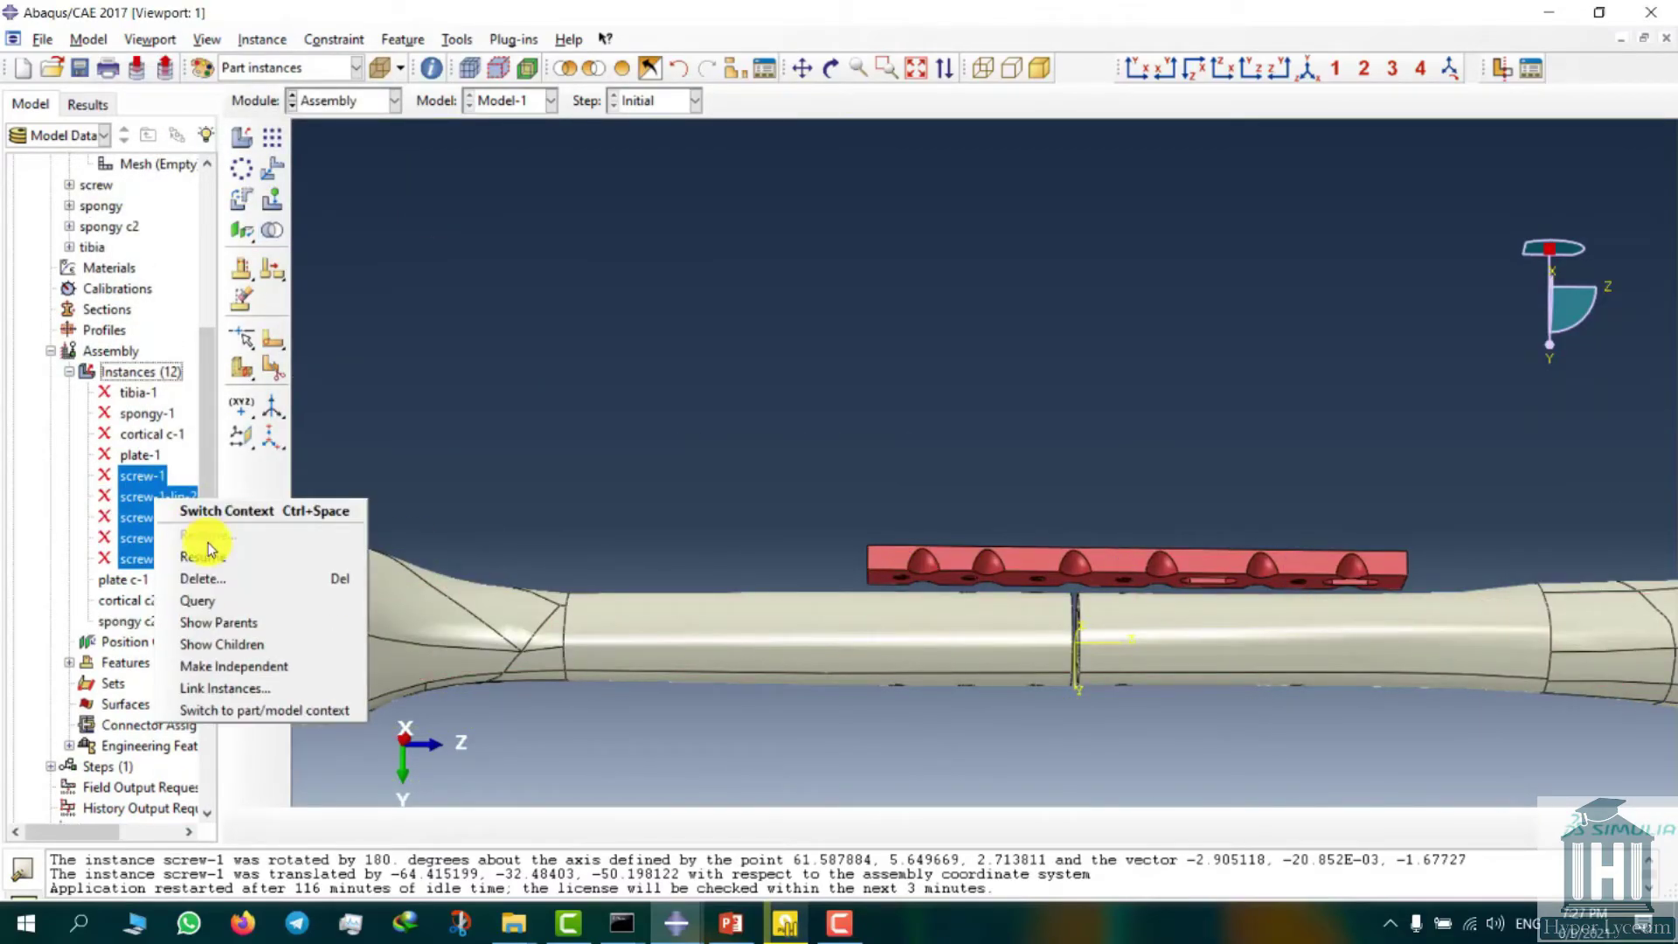
click(206, 553)
ctrl+alt+drag(814, 627, 1113, 582)
- Temporarily hide the screw instances and examine the screw holes in the bone and the fracture gap
click(616, 70)
ctrl+alt+drag(966, 566, 874, 374)
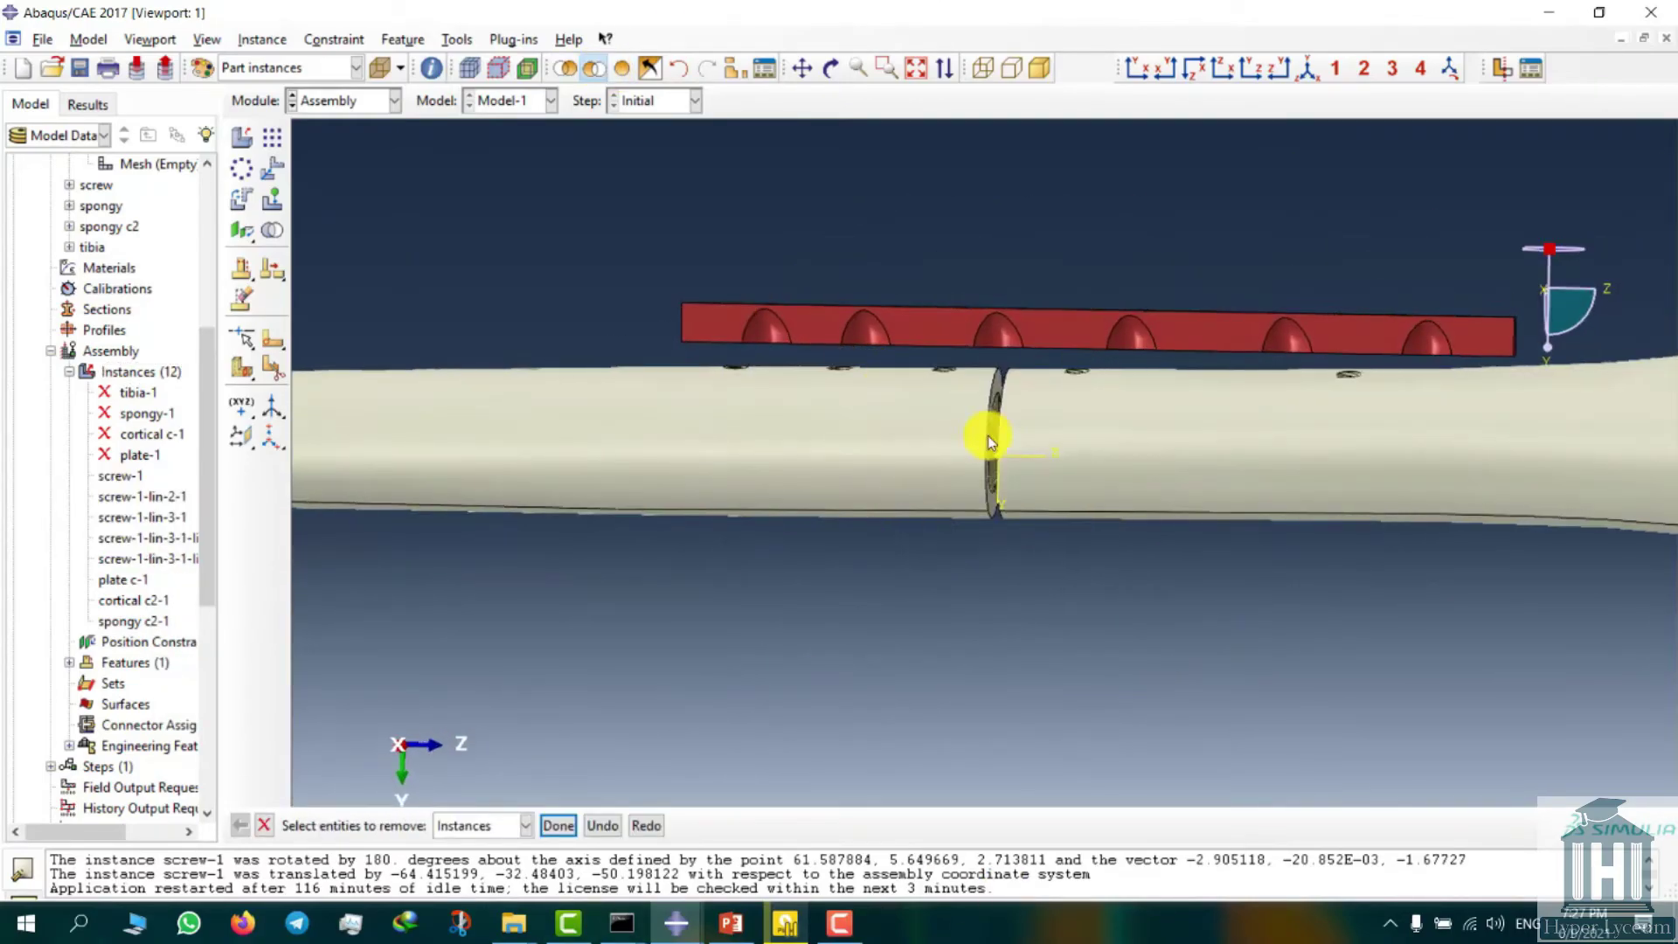
ctrl+alt+drag(988, 435, 974, 727)
scroll(1030, 424, up, 2)
mouse_move(1032, 432)
ctrl+alt+mouse_down()
mouse_move(798, 434)
mouse_move(963, 626)
mouse_move(992, 675)
mouse_move(971, 685)
mouse_move(1016, 412)
ctrl+alt+mouse_up()
- Change the viewport background to solid white in the graphics options
click(207, 39)
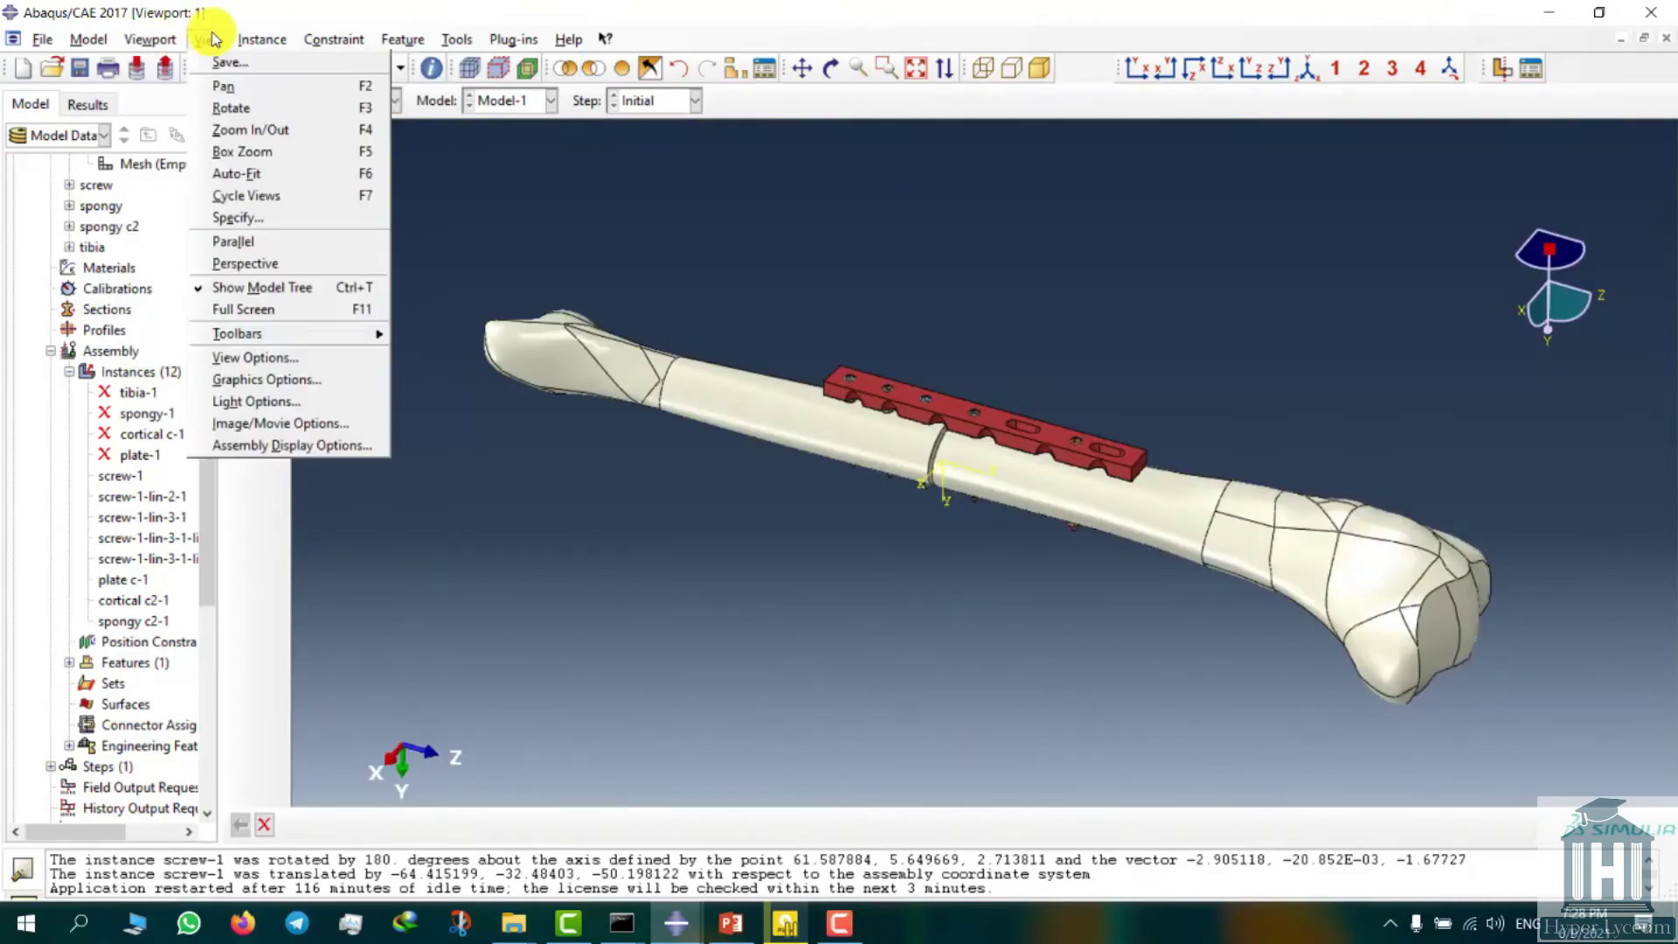
click(267, 381)
click(54, 600)
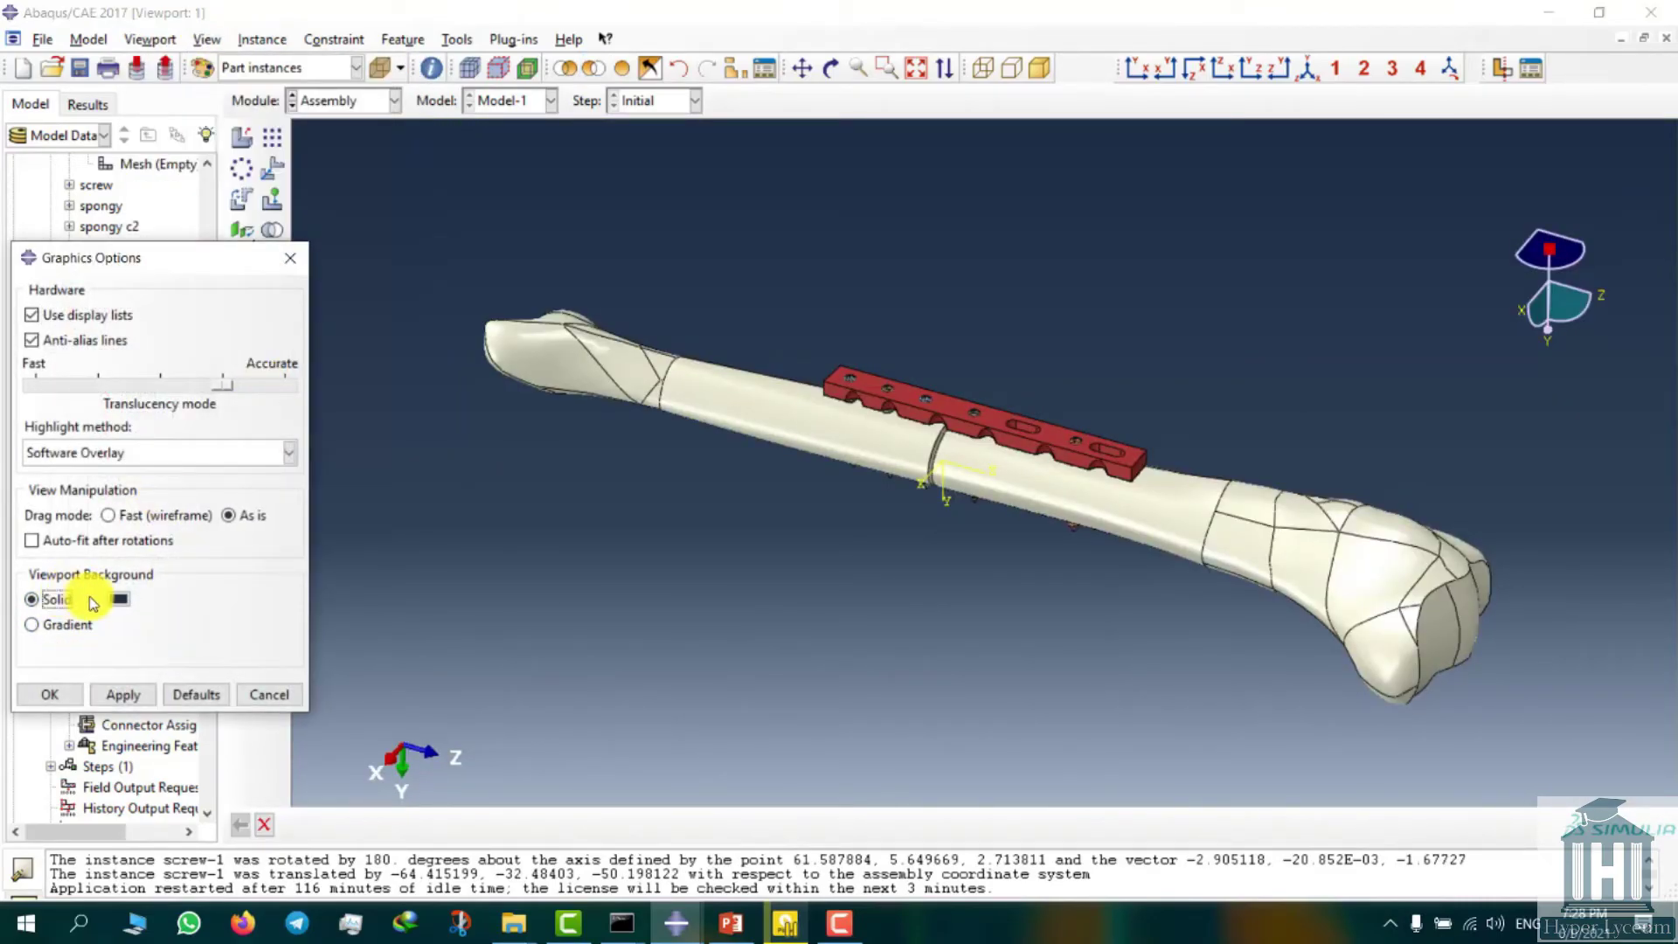
click(127, 604)
click(54, 678)
click(127, 699)
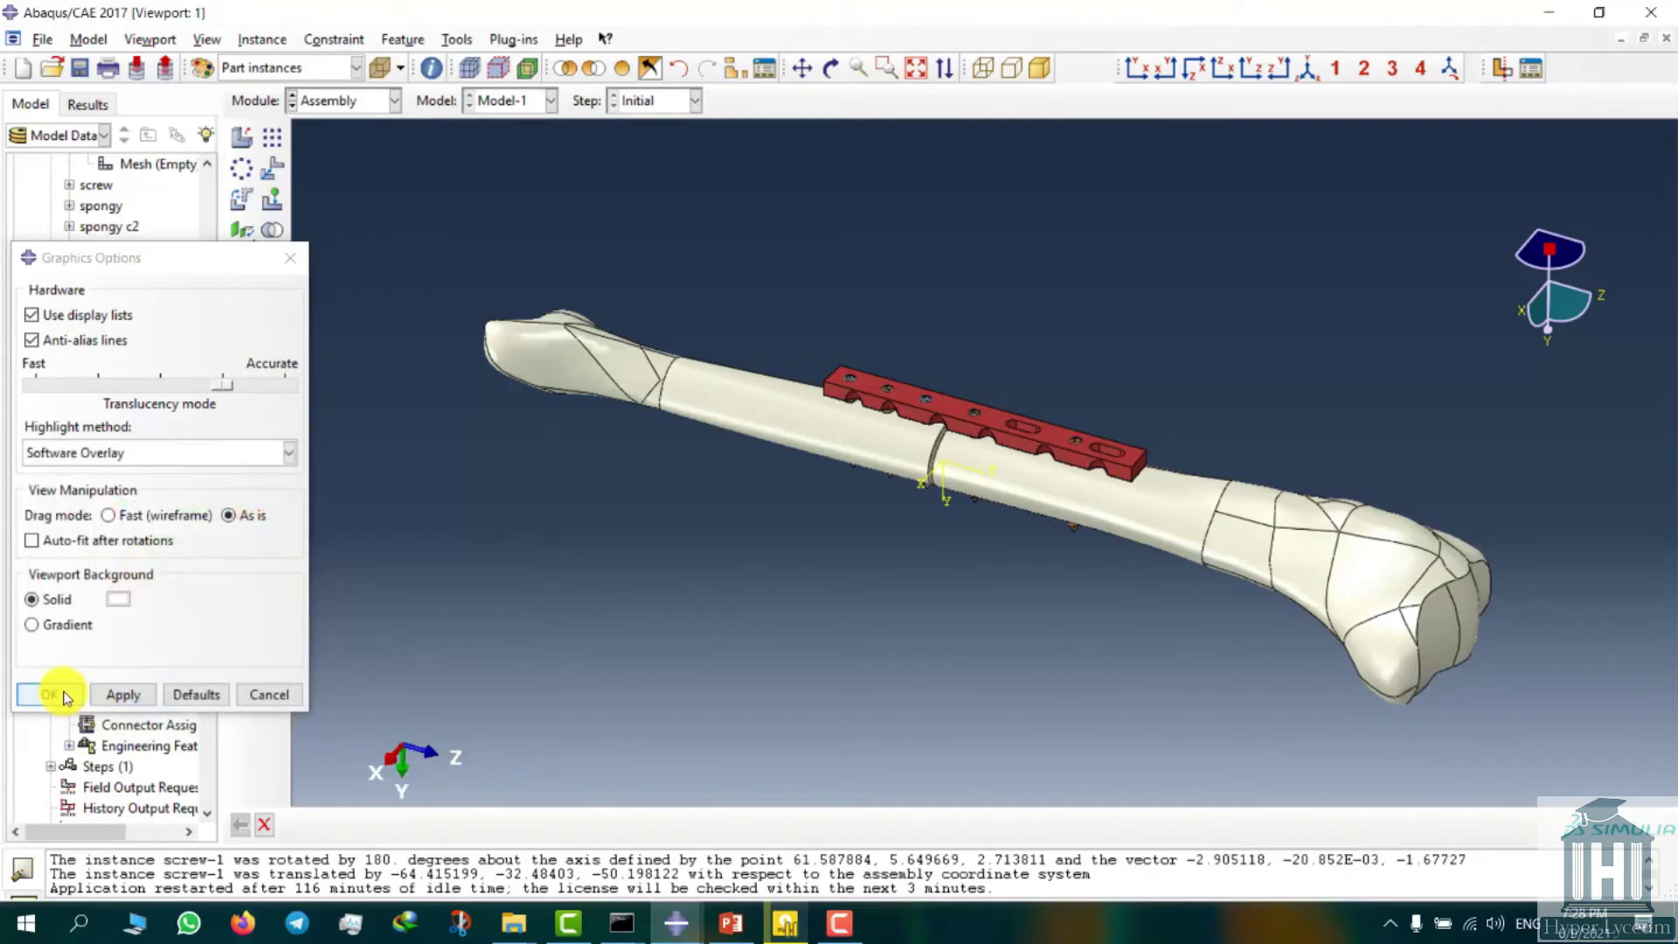
click(54, 694)
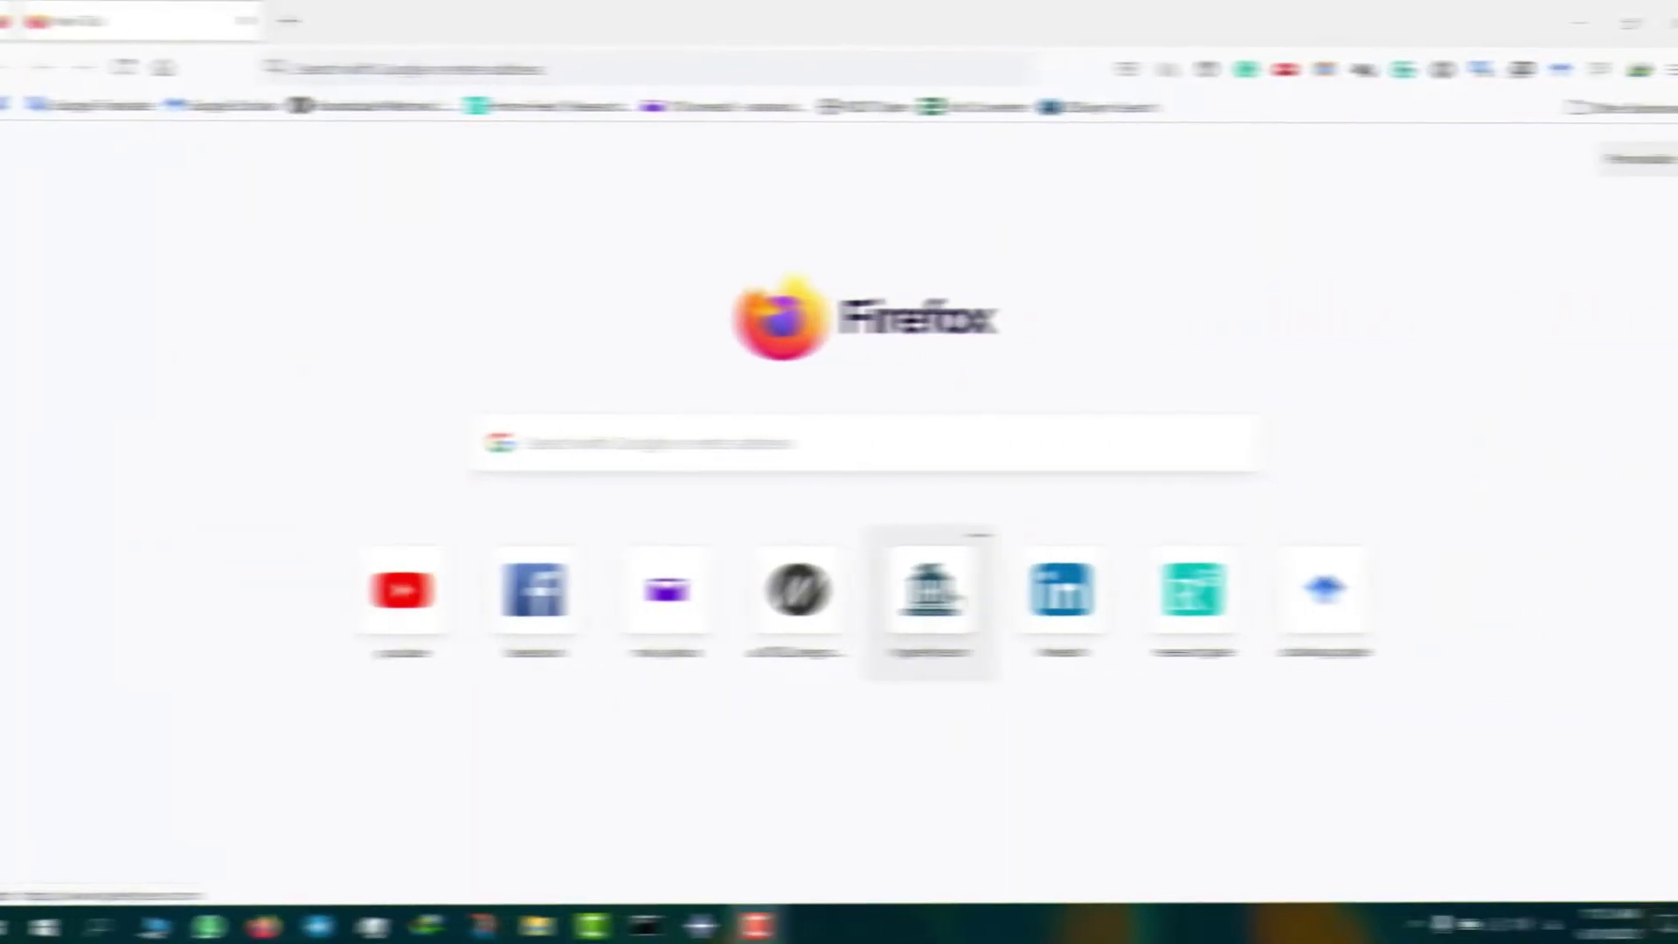
- Switch to Firefox, open the Hyper Lyceum website and examine a tutor's skills, projects and contact details on their profile page
click(927, 594)
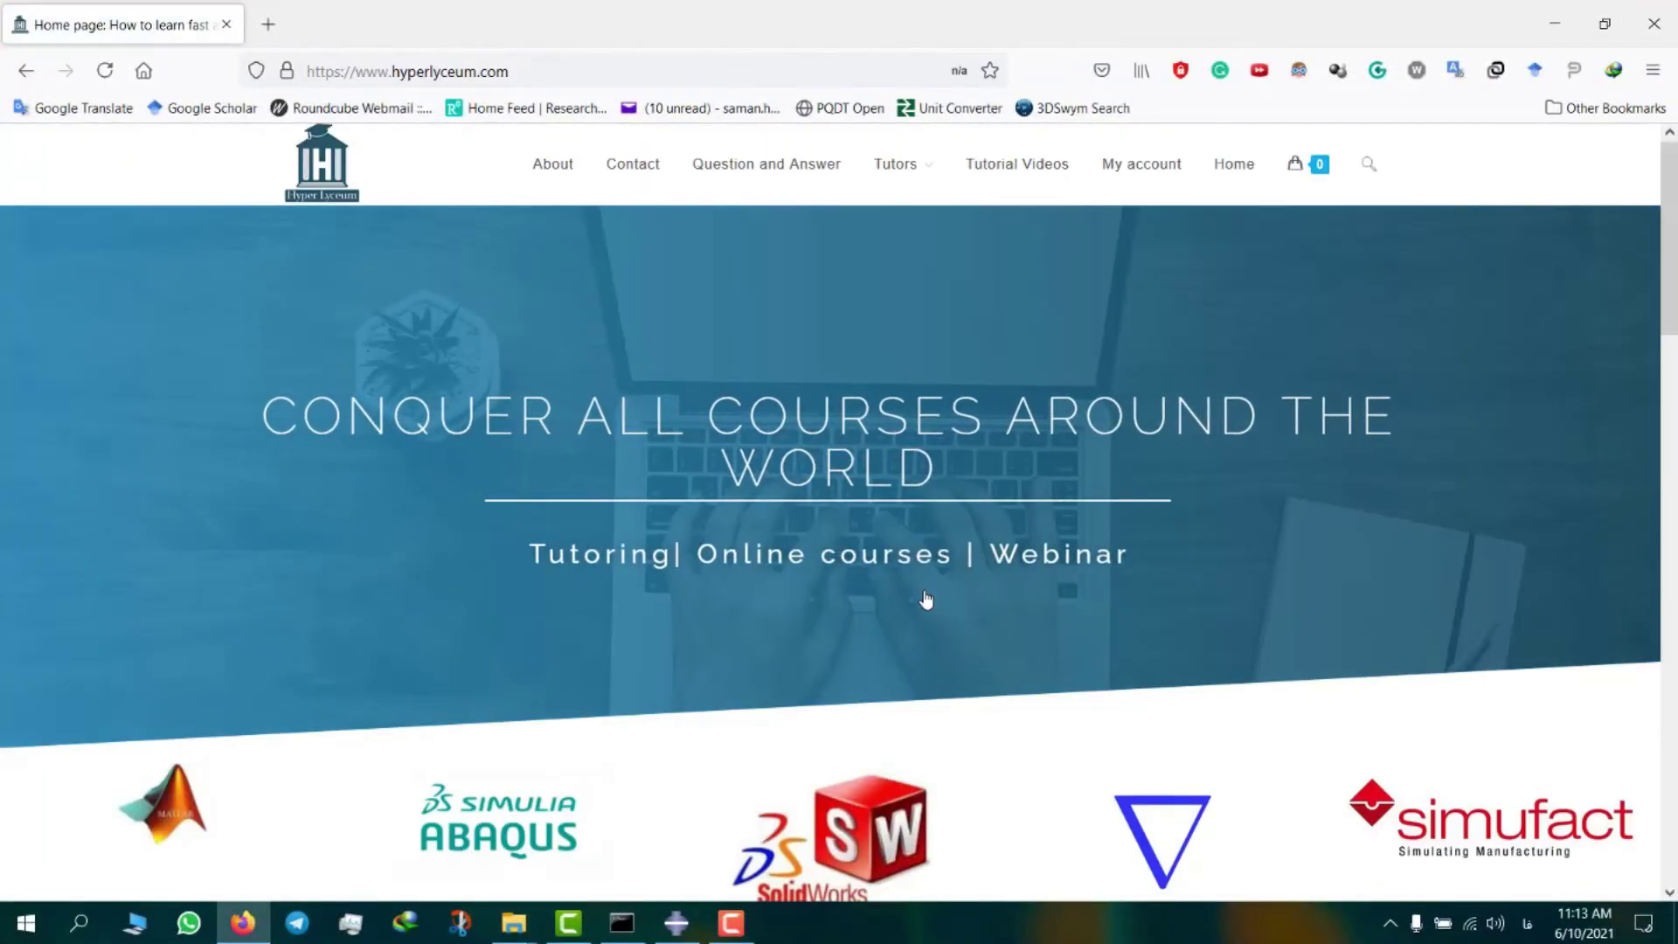
mouse_move(916, 190)
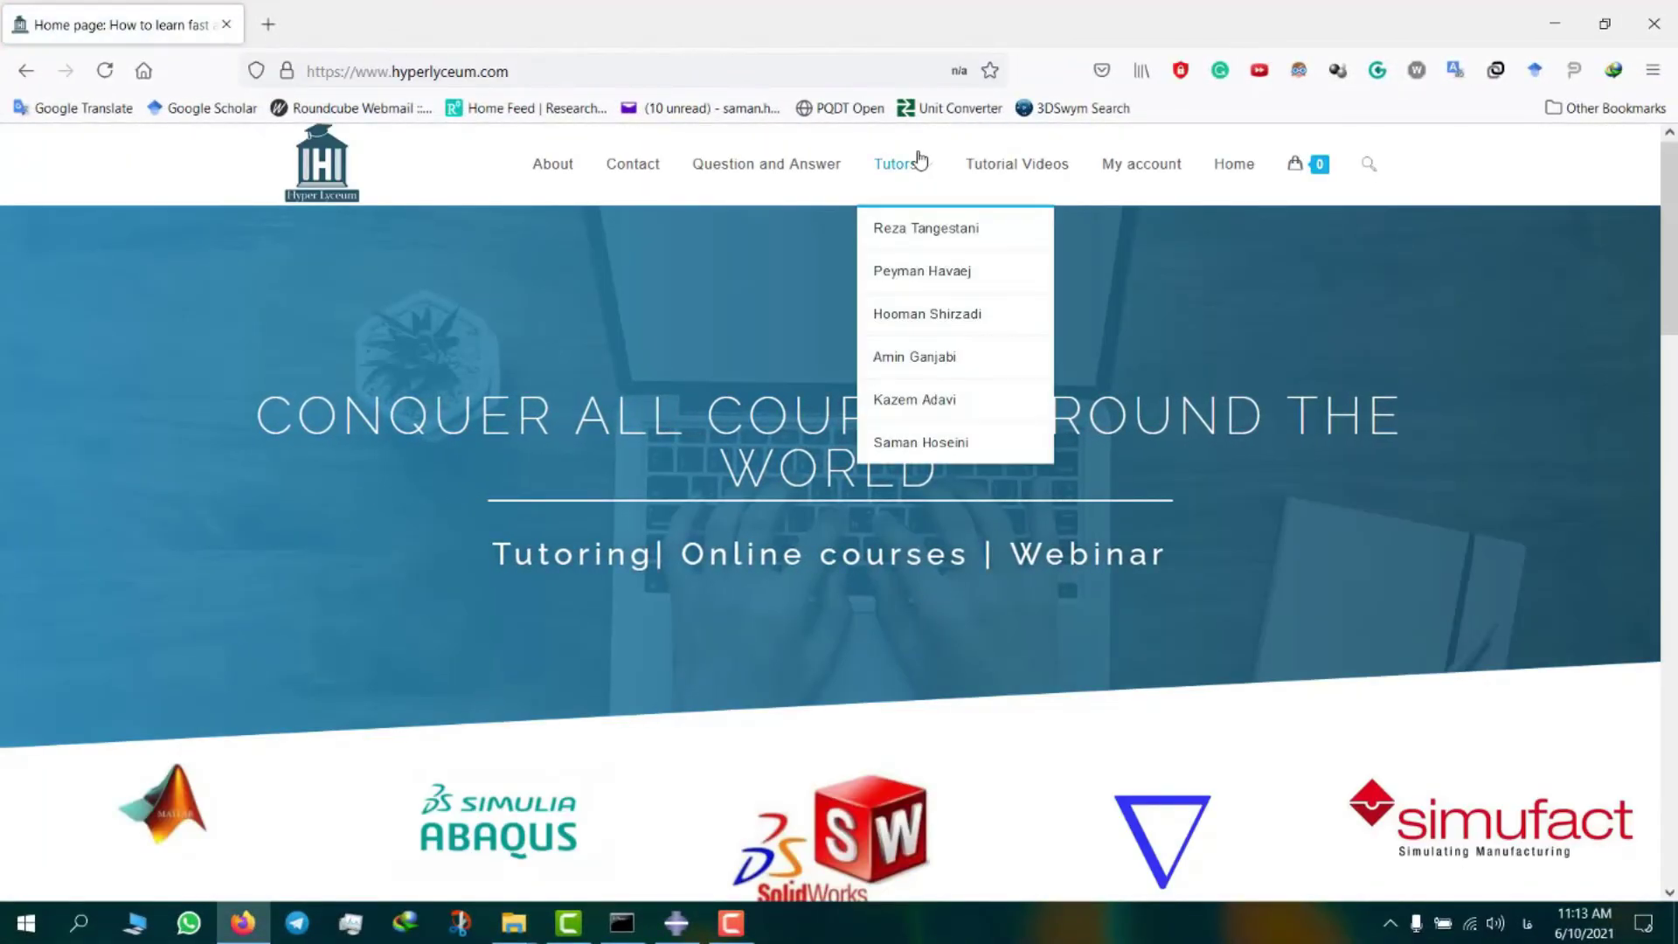
click(945, 442)
scroll(948, 444, down, 8)
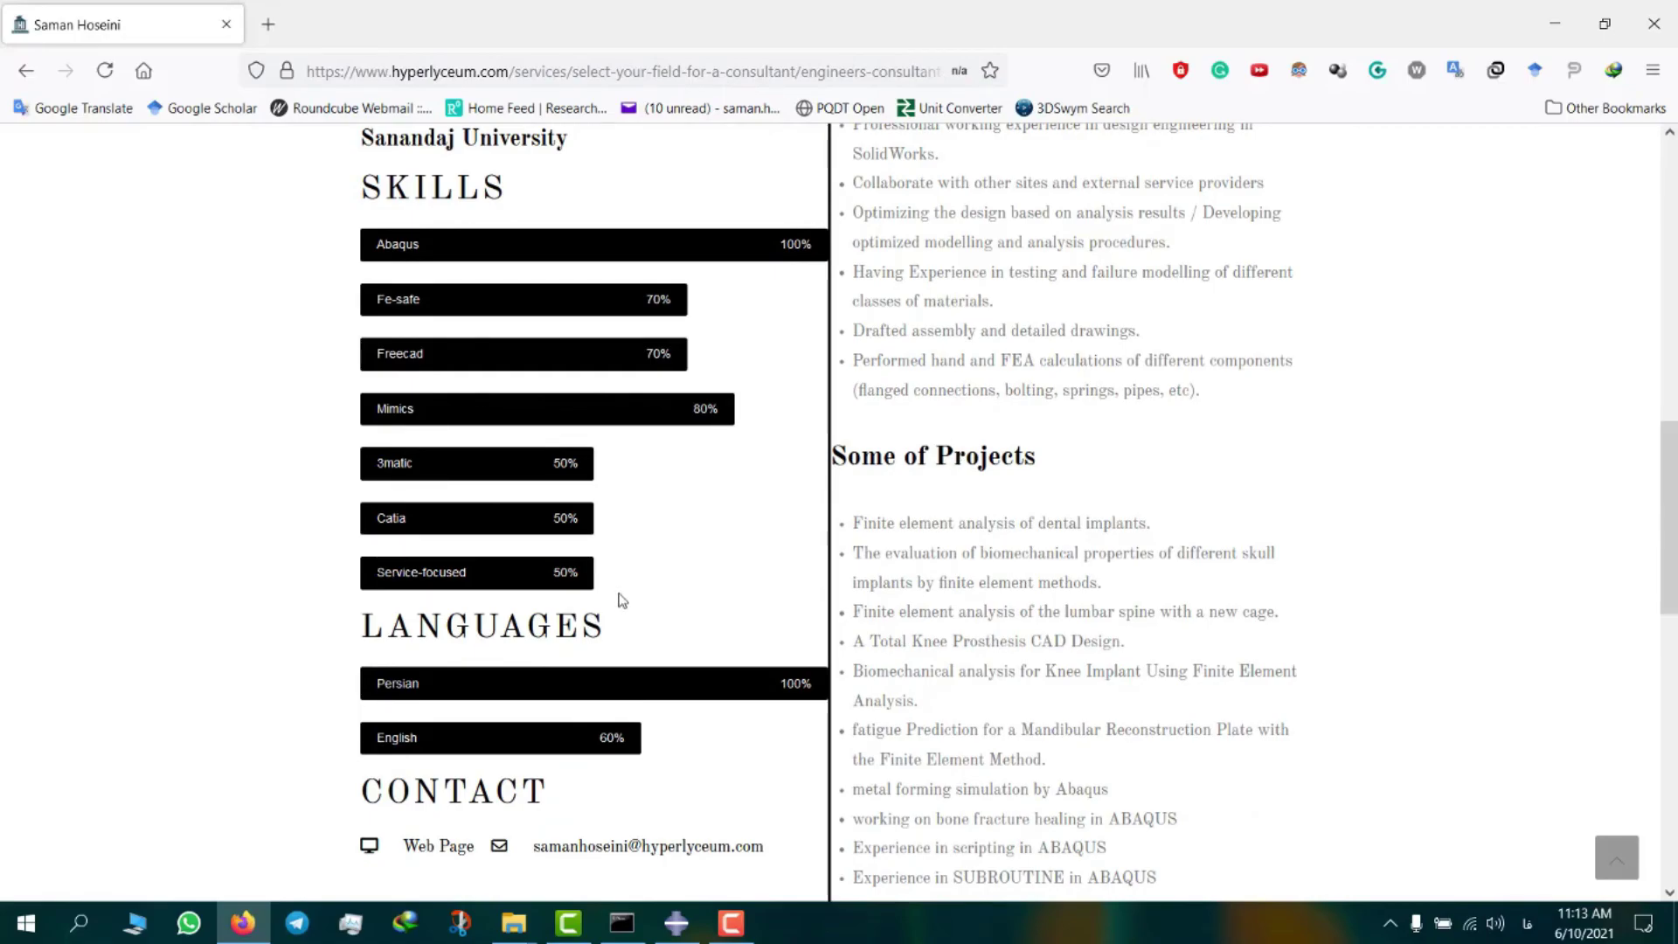
scroll(617, 602, down, 4)
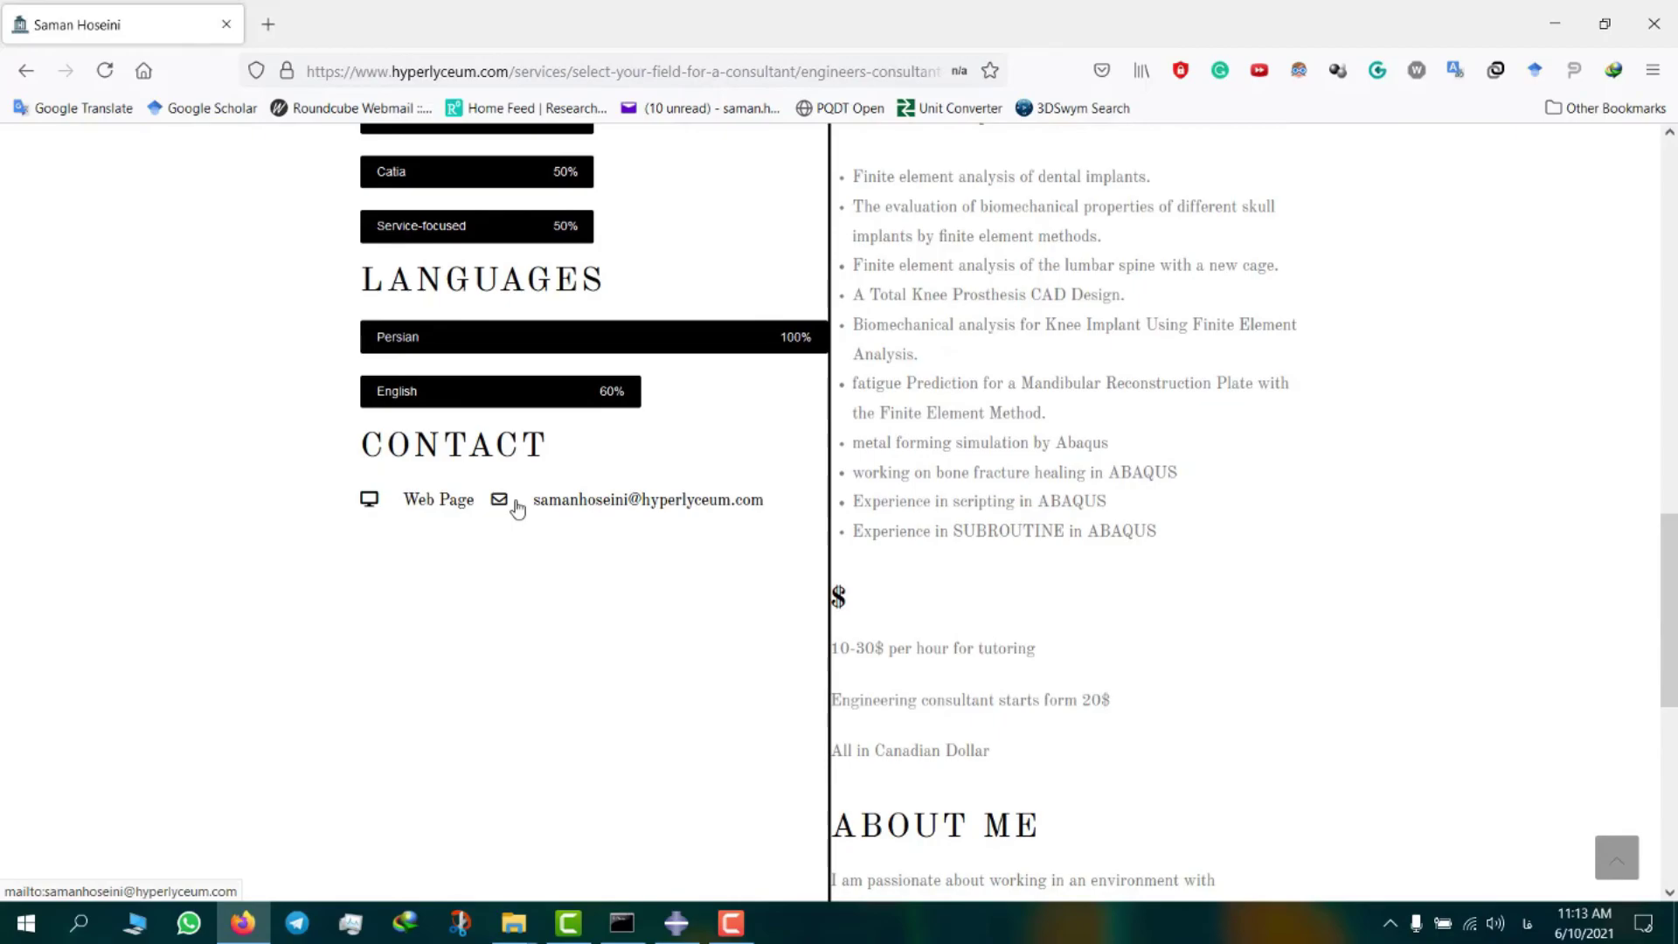